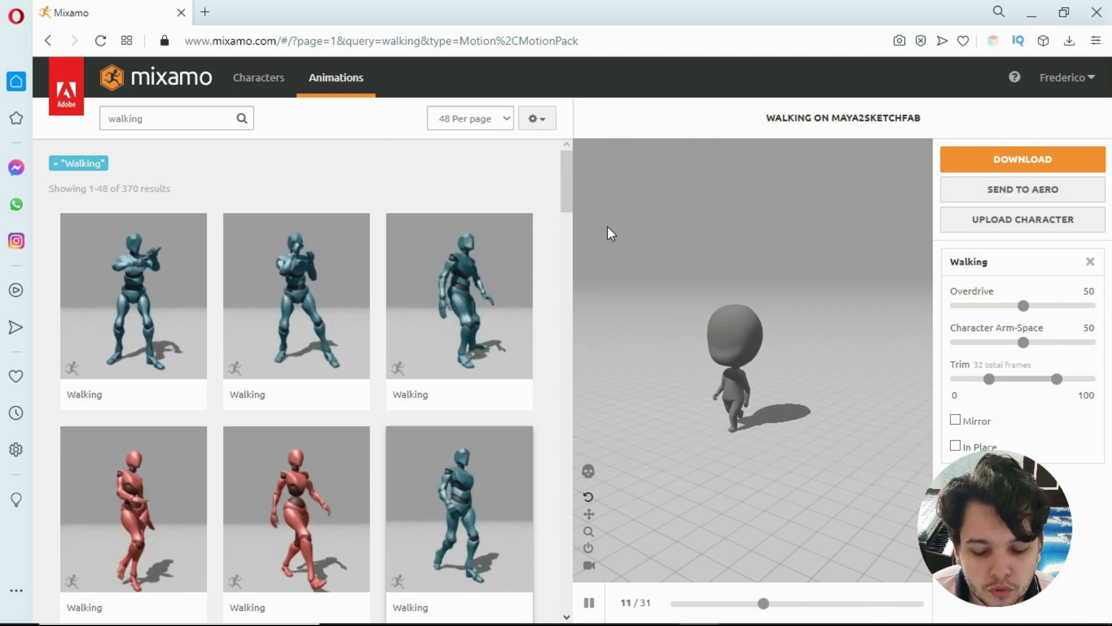
- Inspect the walking animation on the character from another angle and try the In Place option, leaving it off
scroll(461, 380, down, 1)
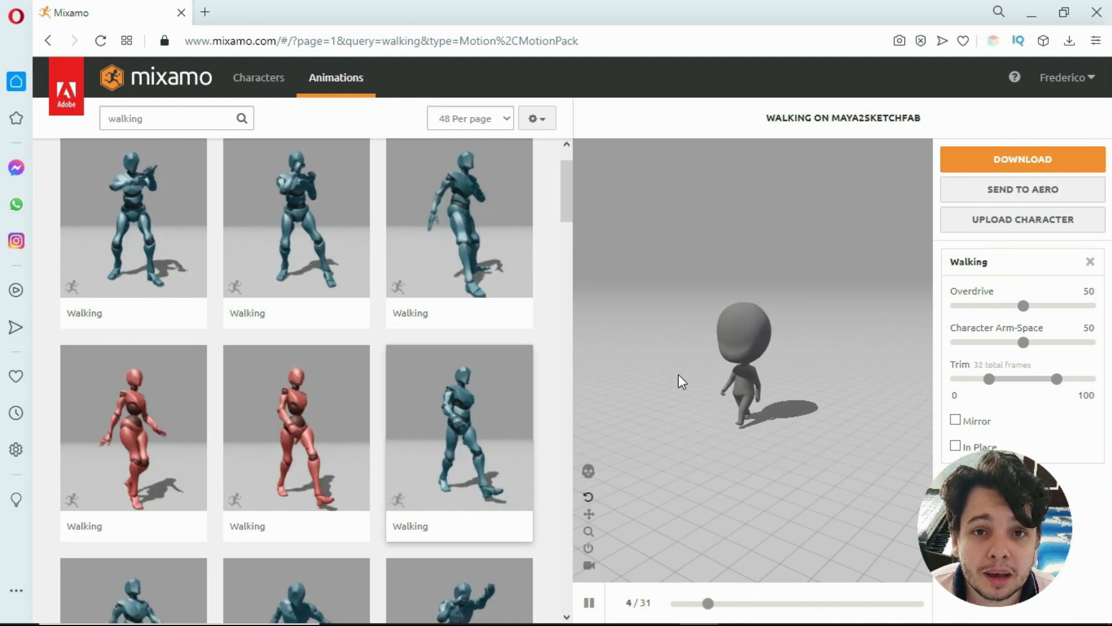
mouse_move(681, 378)
mouse_down()
mouse_move(661, 437)
mouse_move(638, 390)
mouse_move(700, 452)
mouse_move(723, 447)
mouse_move(689, 396)
mouse_up()
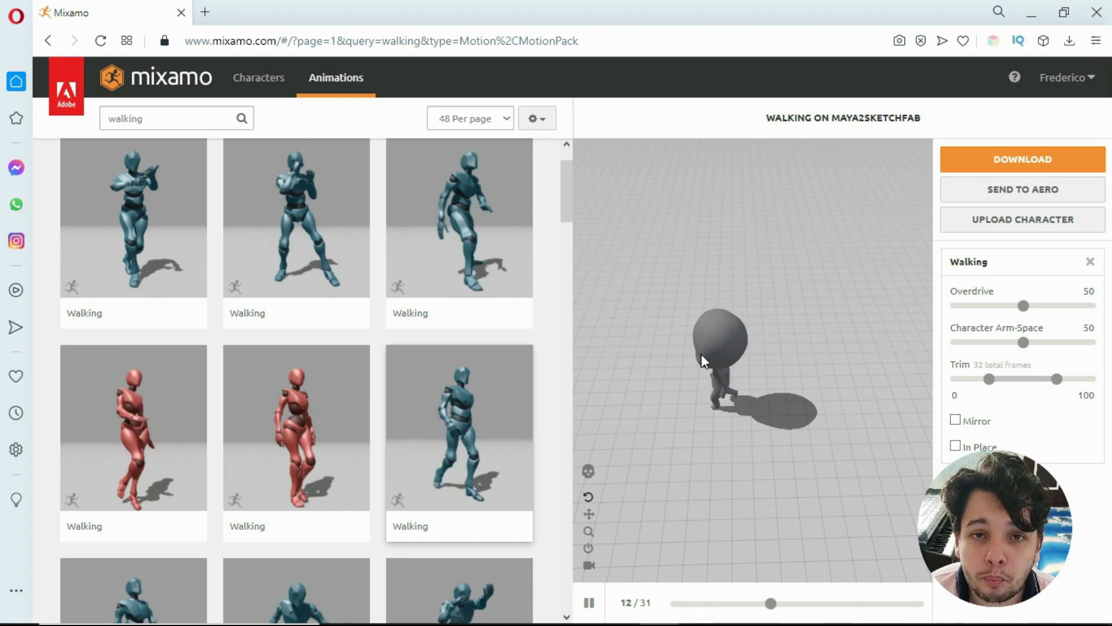
click(957, 447)
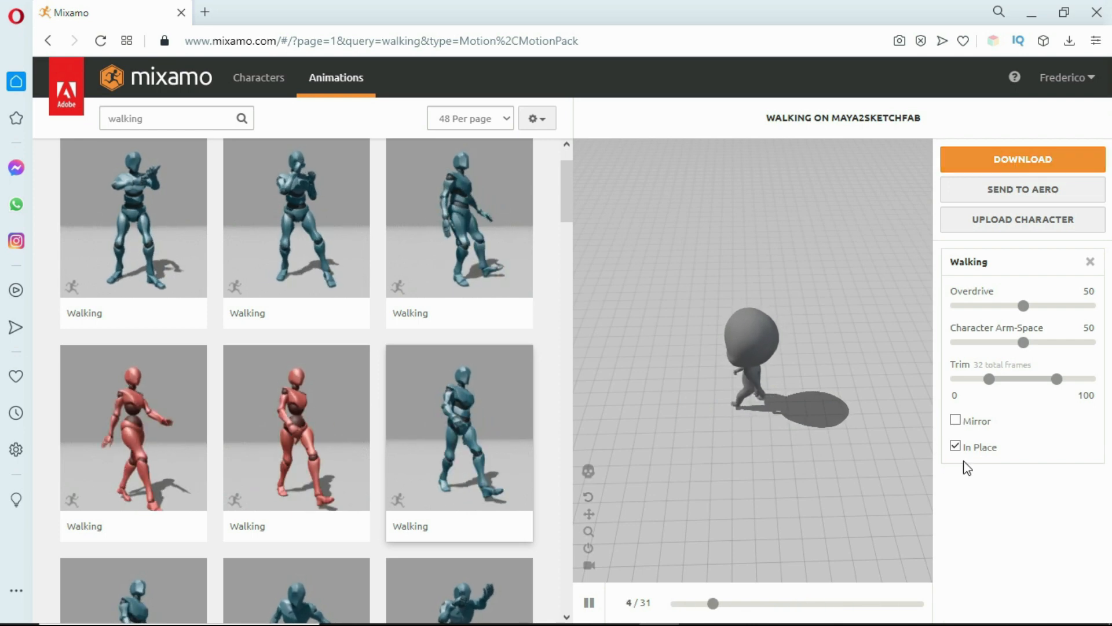
click(955, 446)
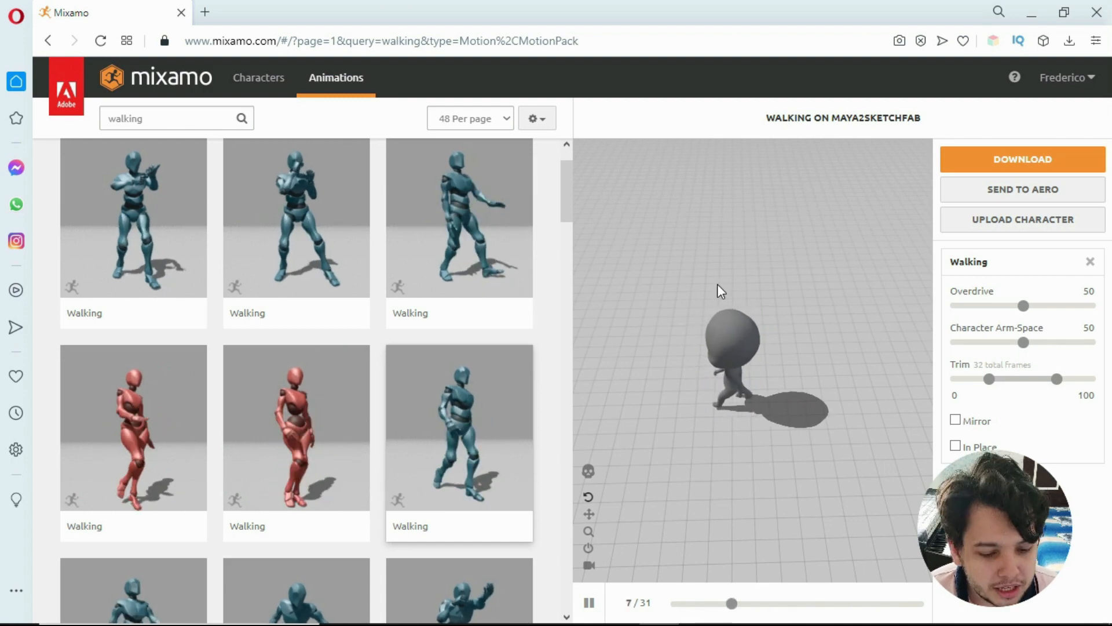
- Review the file format choices in the walking animation's download settings, and cancel without downloading
click(956, 160)
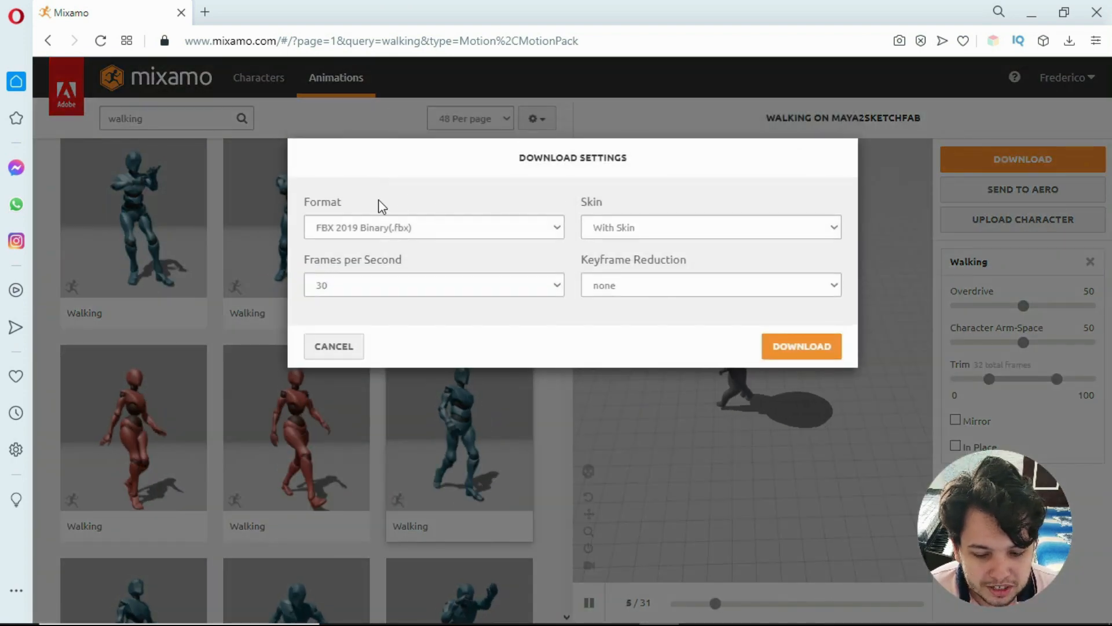
click(556, 227)
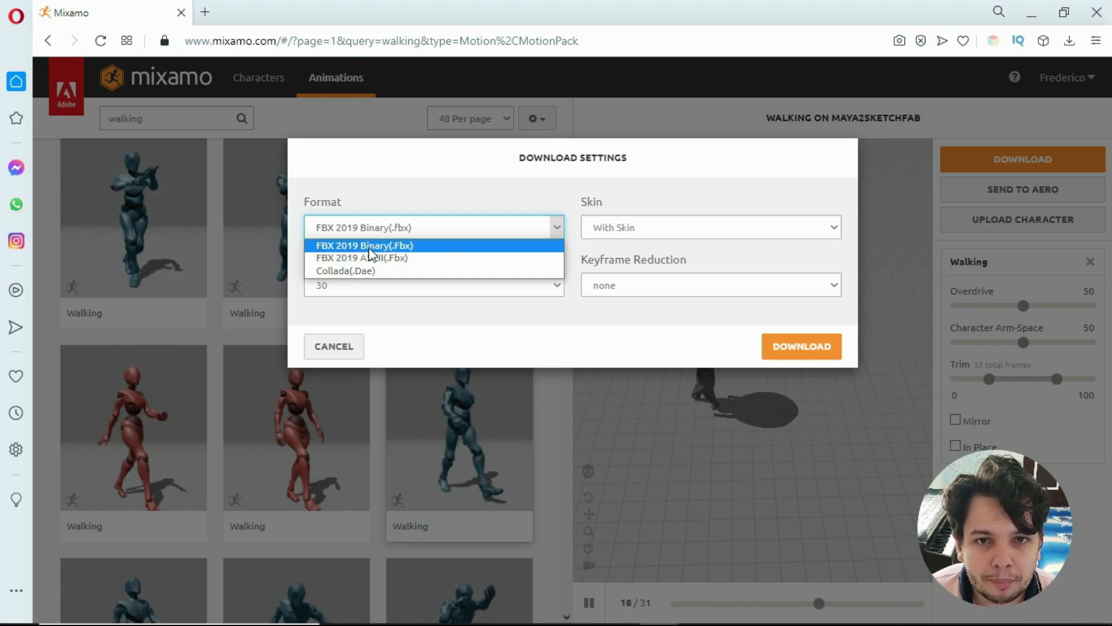
click(456, 187)
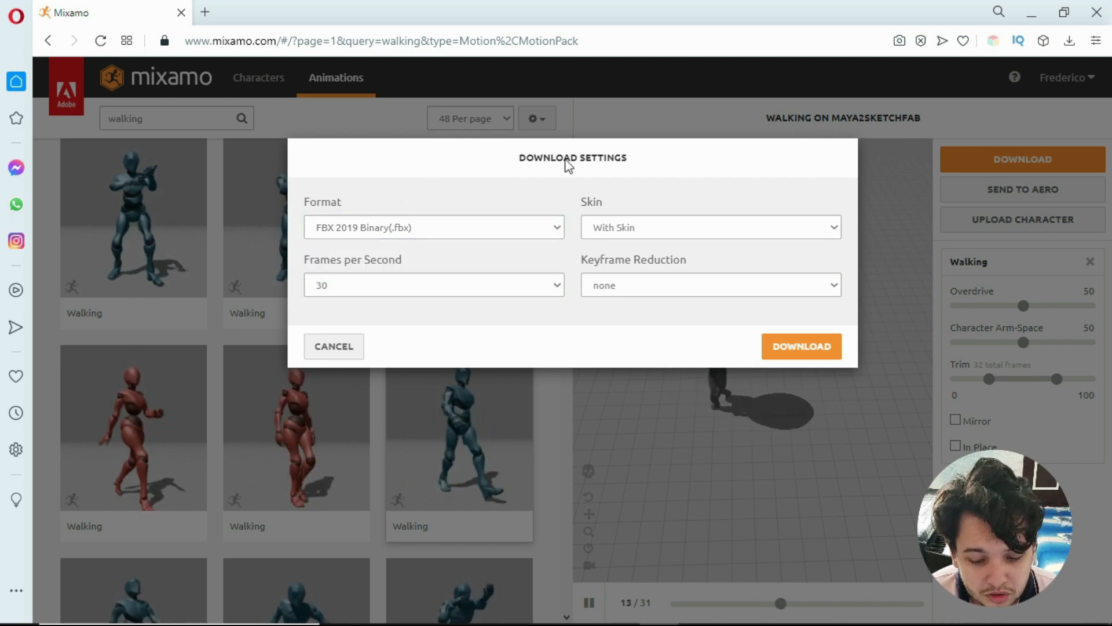
click(331, 350)
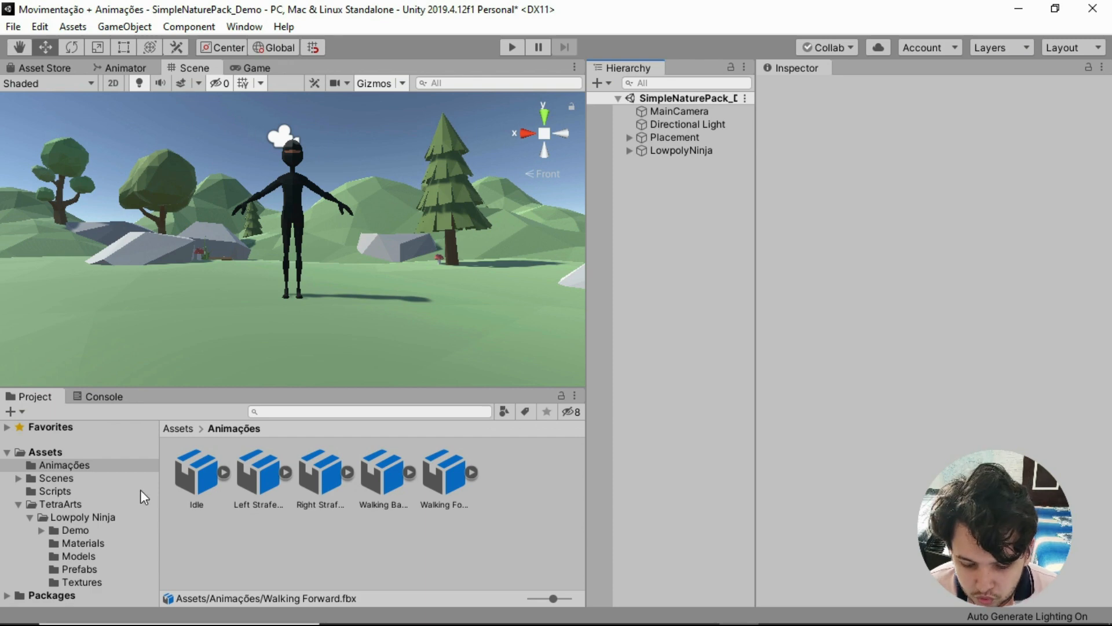
- Switch to Unity and look over the imported animation files in the Animações folder
click(203, 476)
click(258, 463)
click(417, 541)
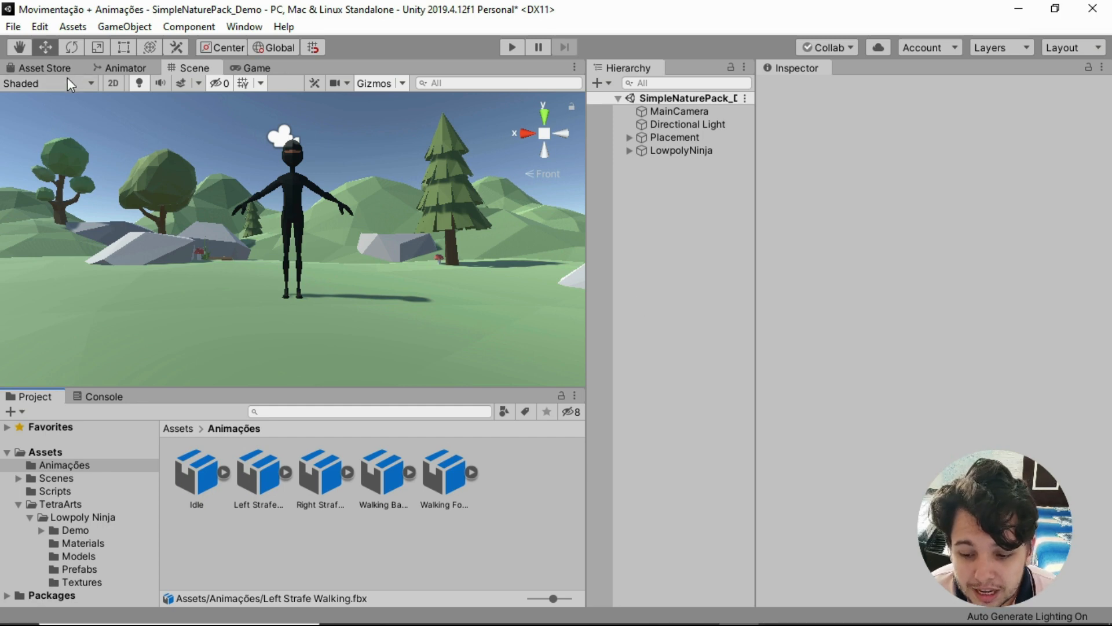
- Look through the Lowpoly Ninja page in the Asset Store, and return to the scene view
click(45, 68)
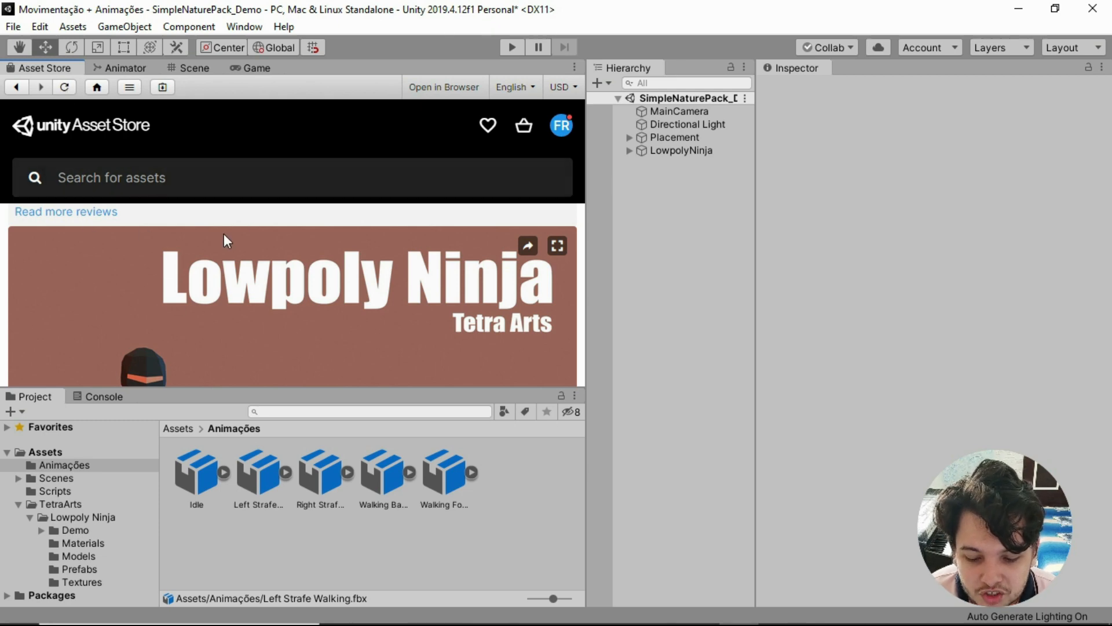
scroll(224, 234, down, 3)
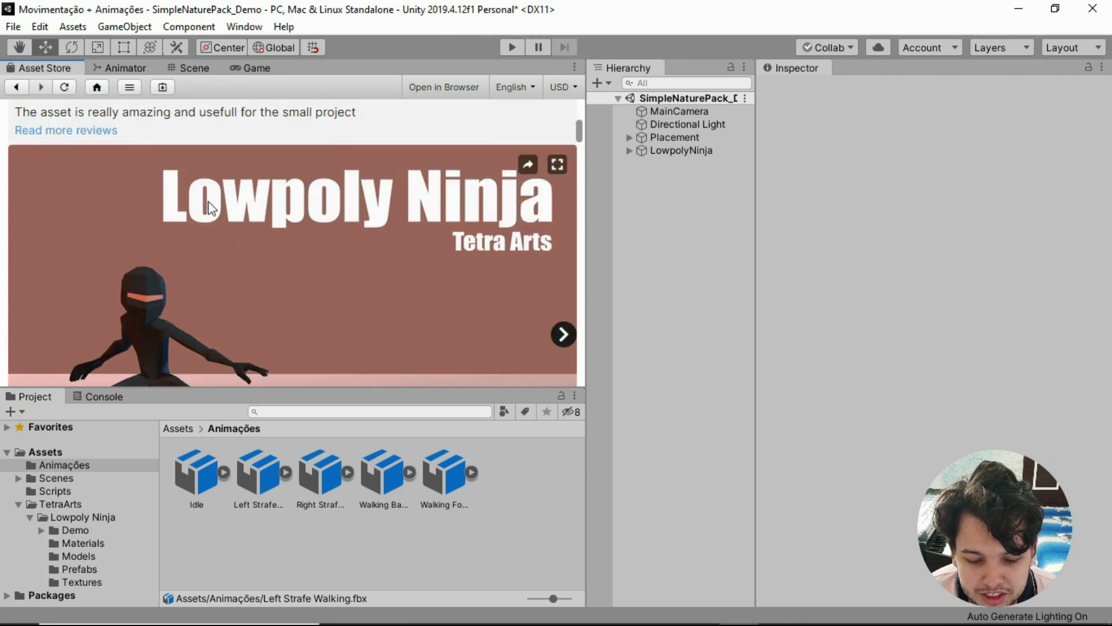
scroll(167, 268, down, 5)
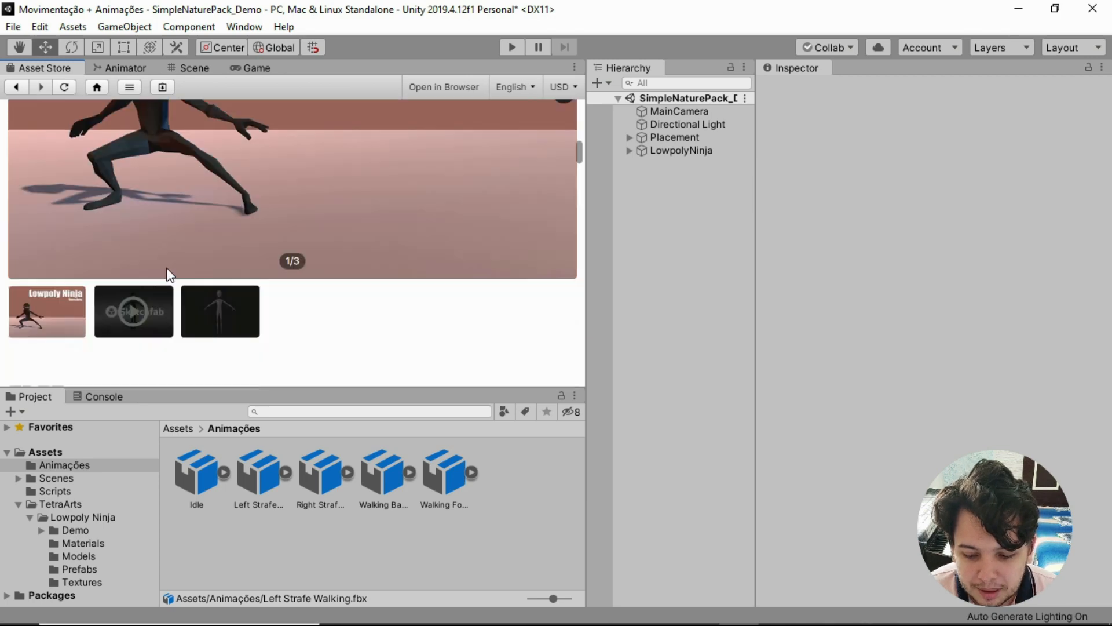
scroll(231, 278, up, 3)
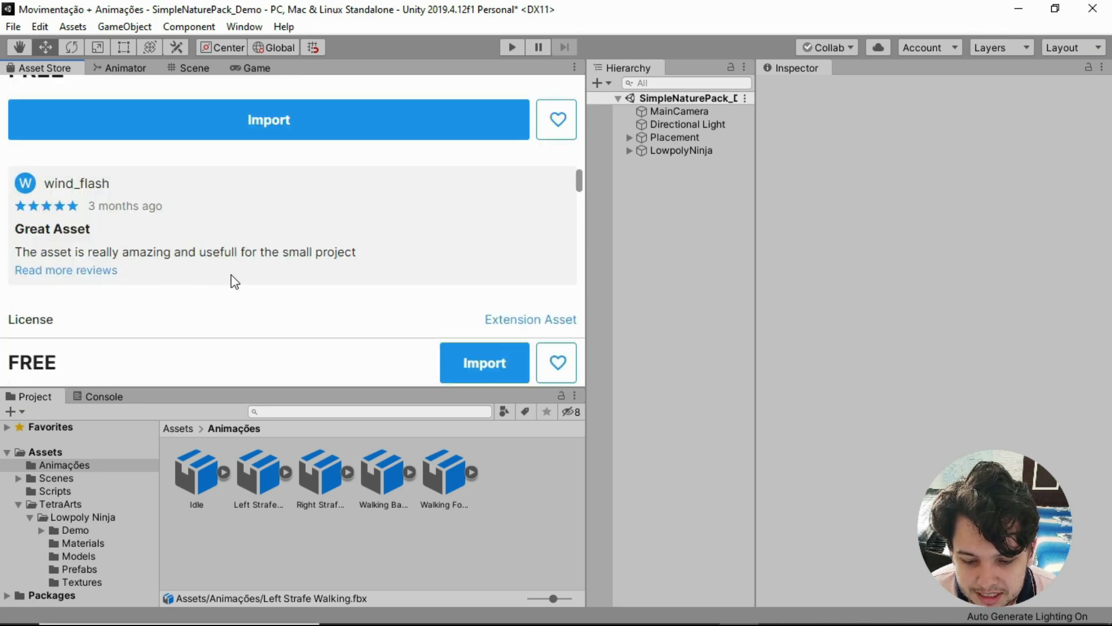
scroll(148, 267, up, 5)
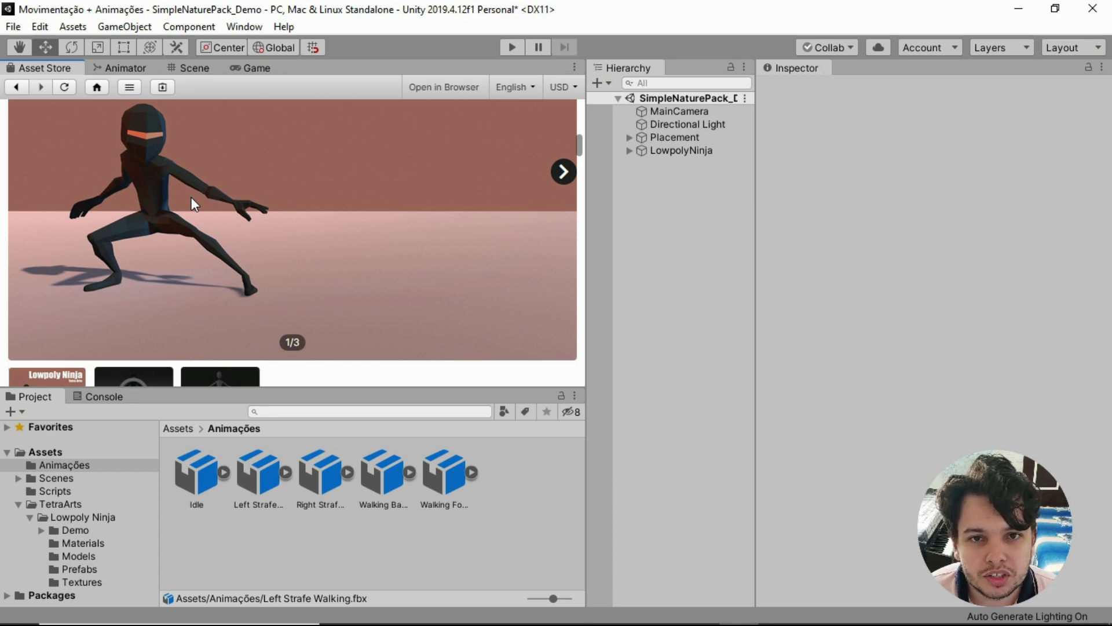
scroll(232, 185, up, 5)
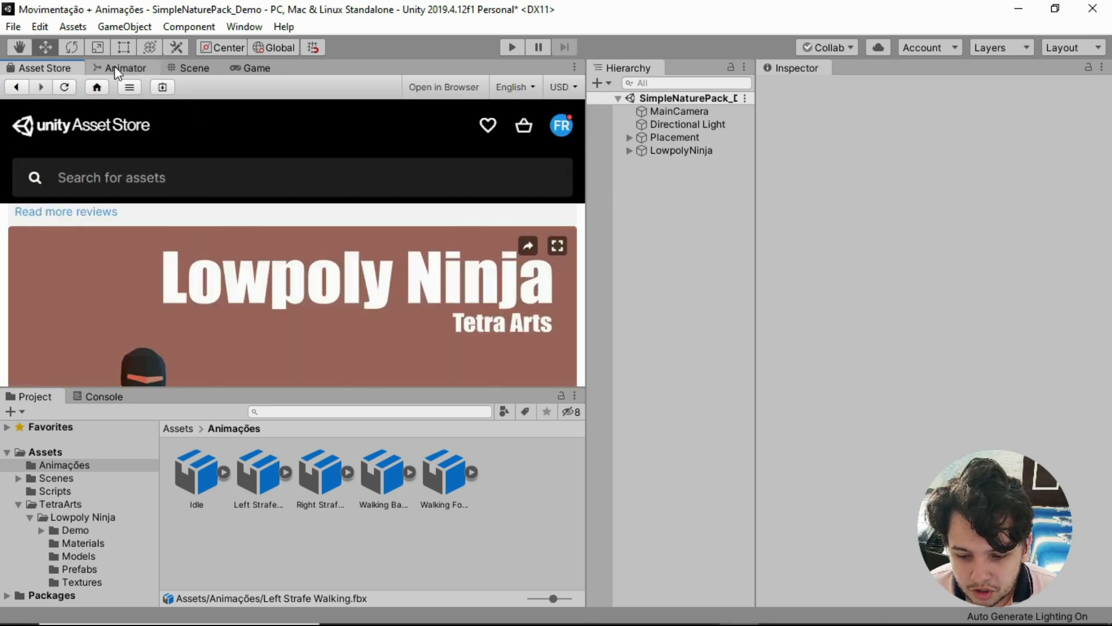
click(194, 69)
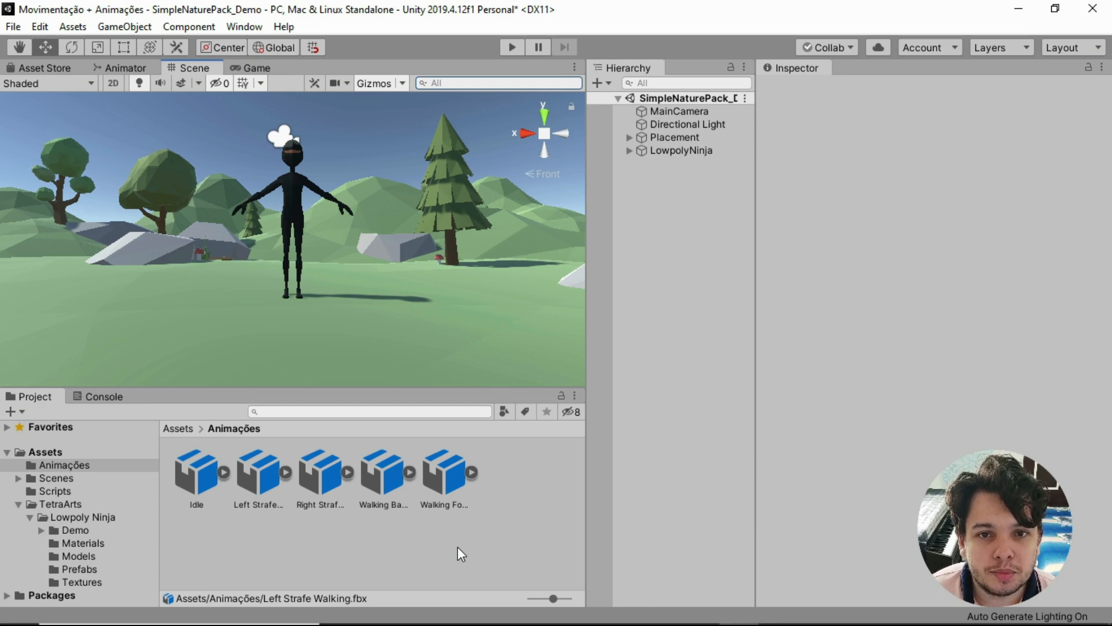
- Set the Walking Forward model's rig animation type to Humanoid and apply the change
click(451, 499)
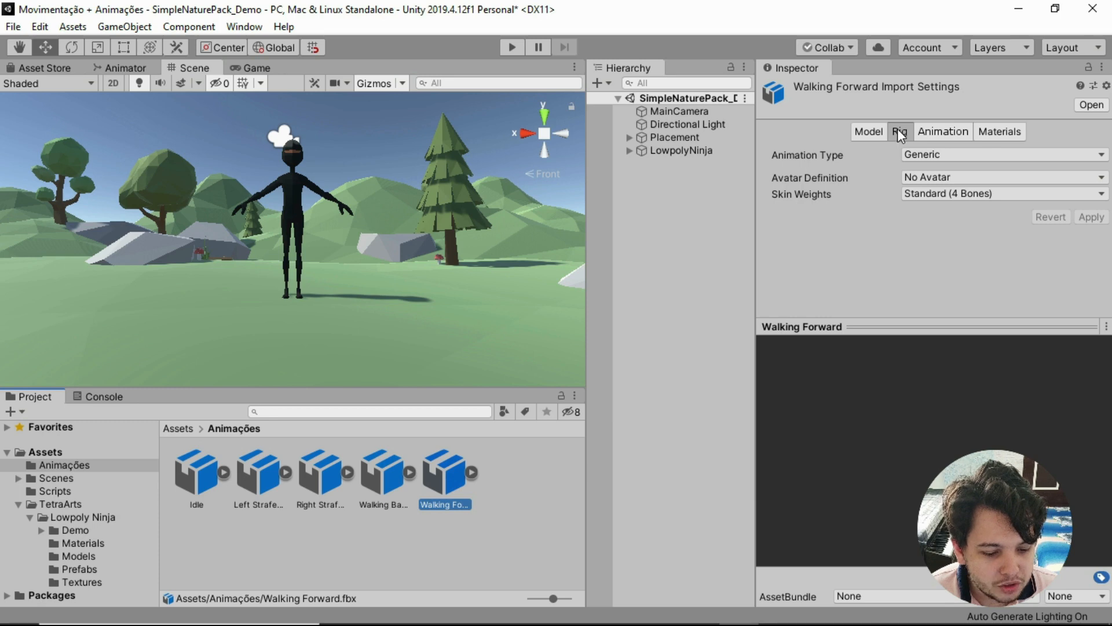
click(924, 154)
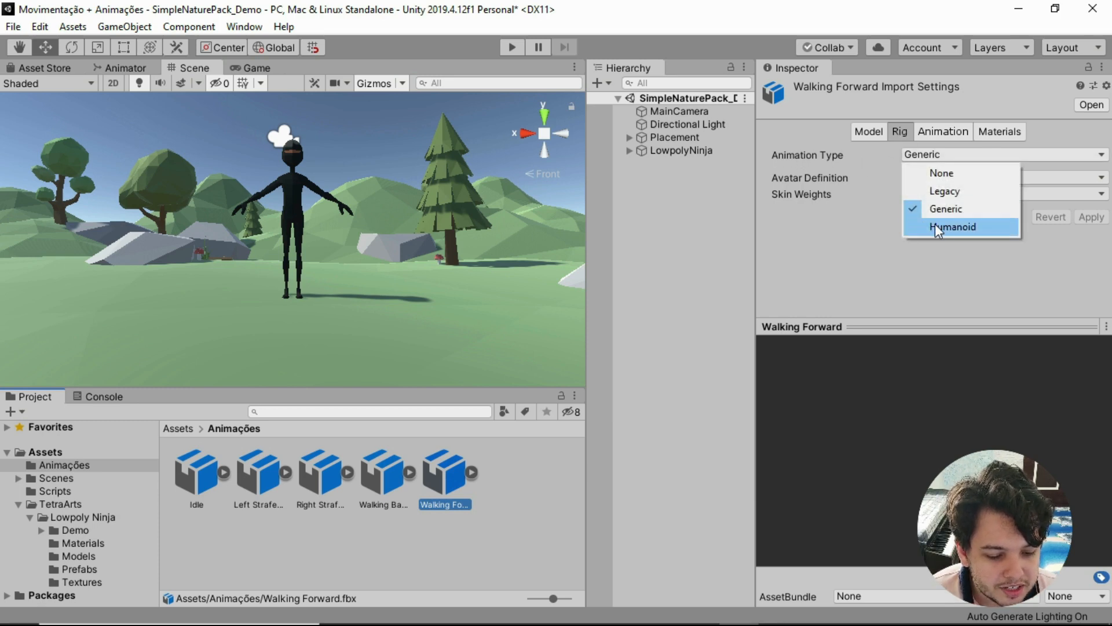
click(951, 230)
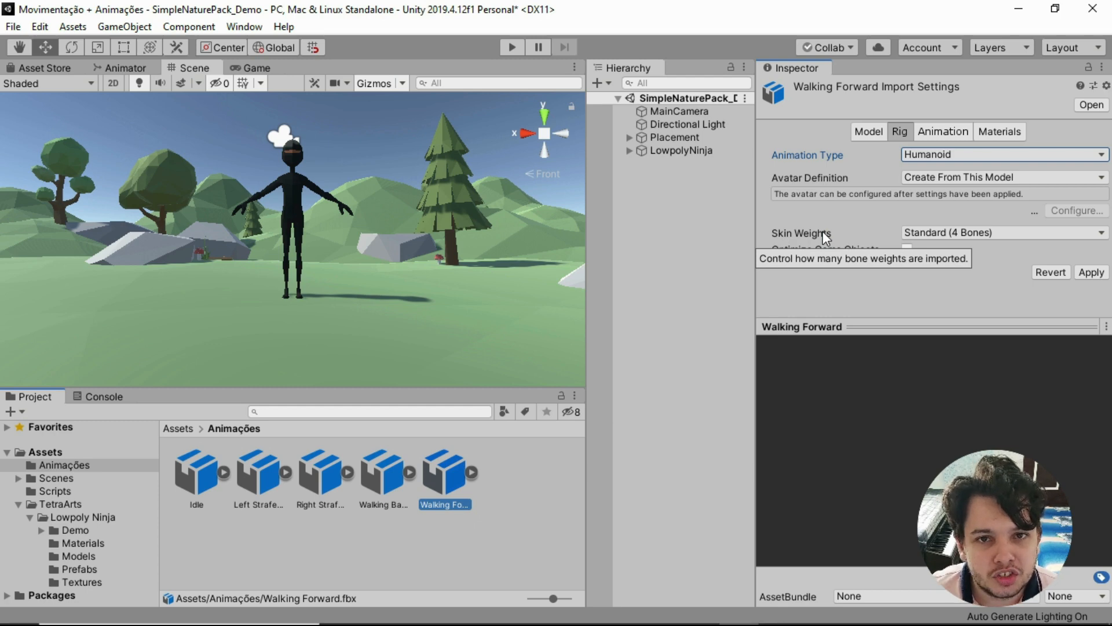
click(1093, 272)
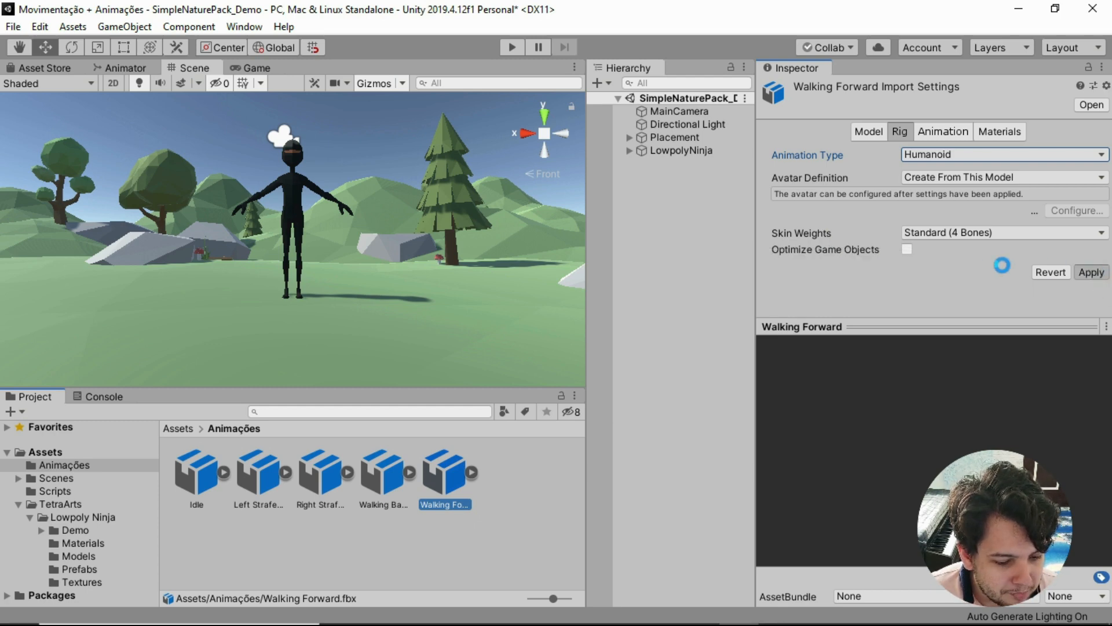
- Enable Loop Time for the mixamo.com clip in the Walking Forward animation import settings
click(932, 134)
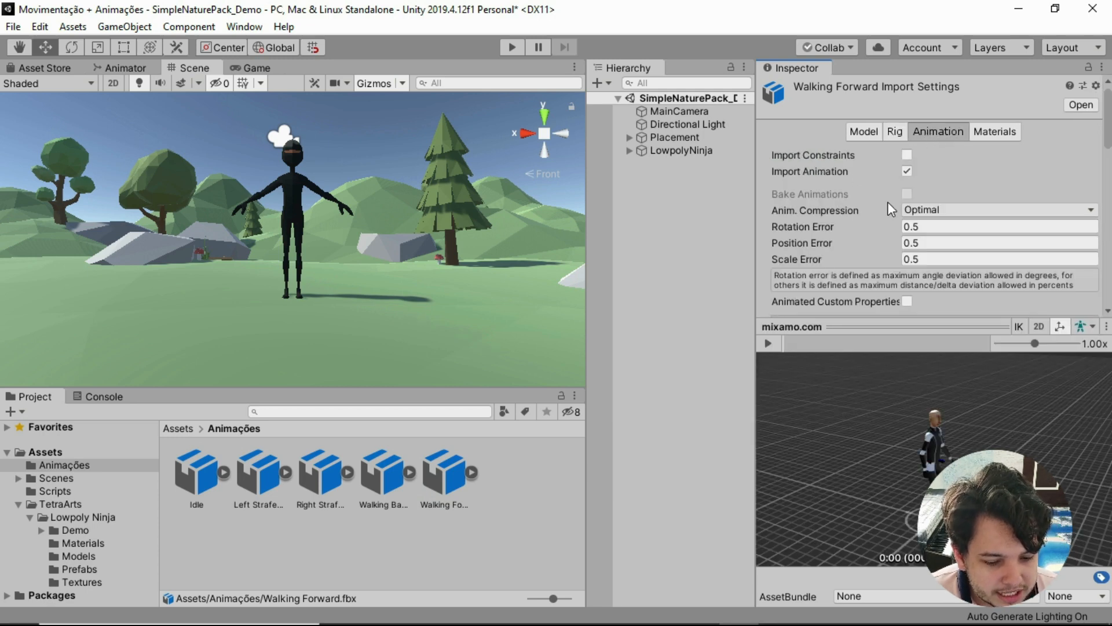
scroll(863, 230, down, 10)
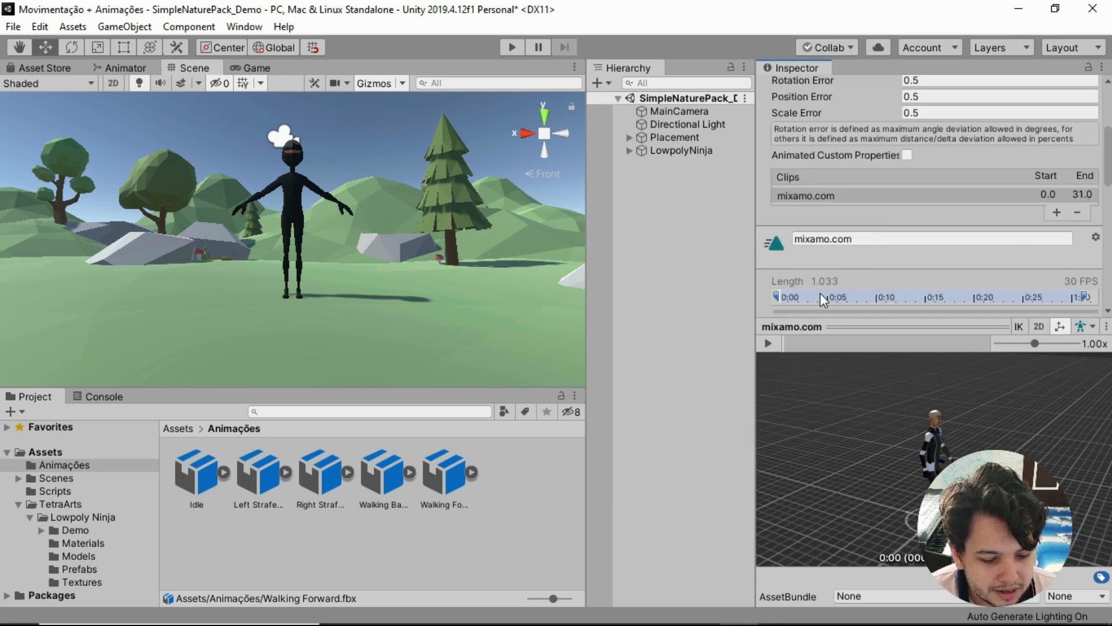
scroll(832, 243, down, 3)
scroll(811, 214, up, 3)
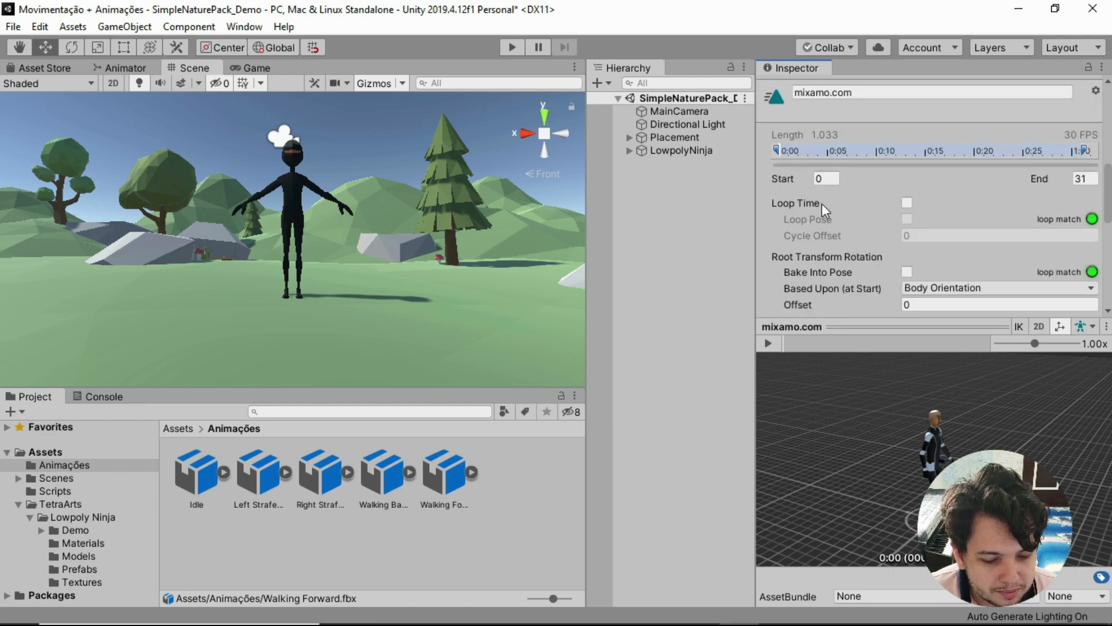
click(906, 204)
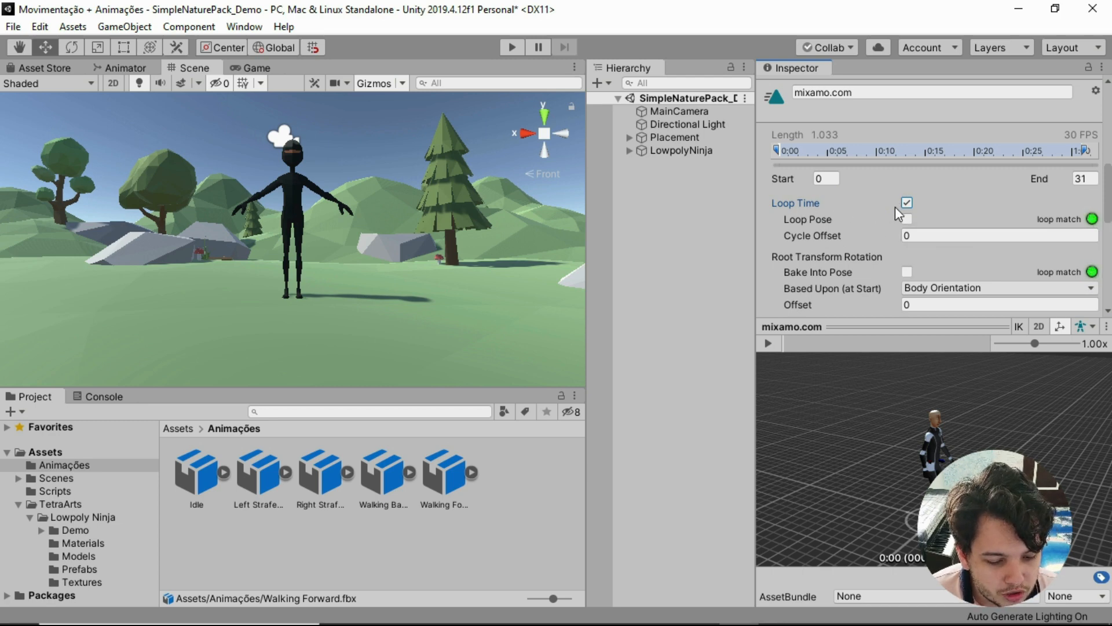
- Bake the clip's root transform rotation and Y position into the pose, with the rotation based upon Original
click(907, 271)
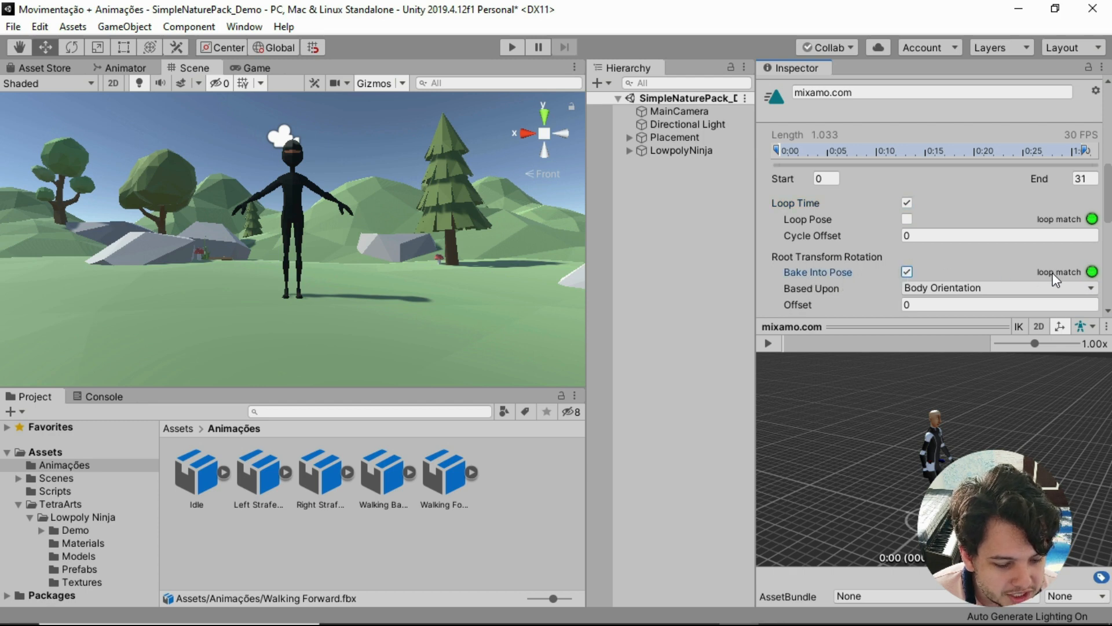
scroll(898, 243, down, 5)
scroll(904, 220, up, 3)
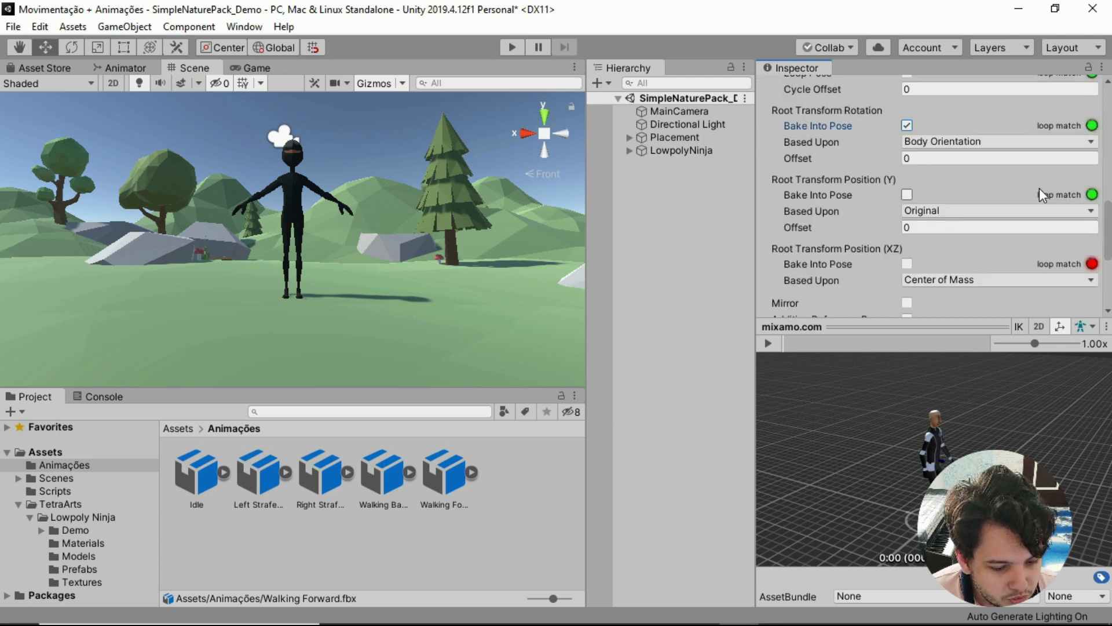
click(907, 195)
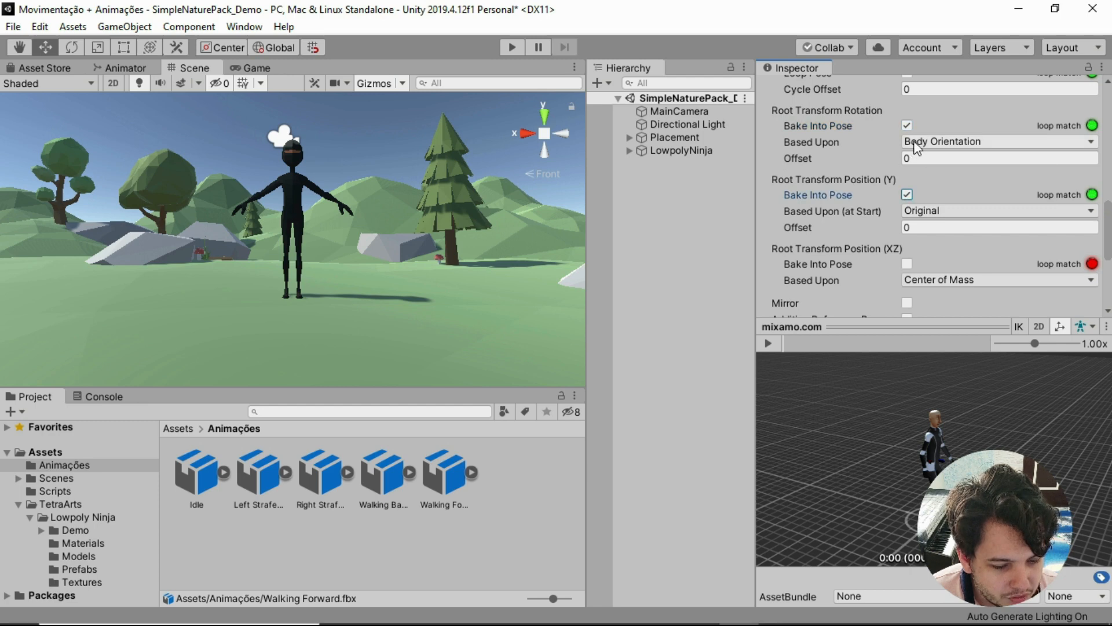
click(939, 142)
click(937, 159)
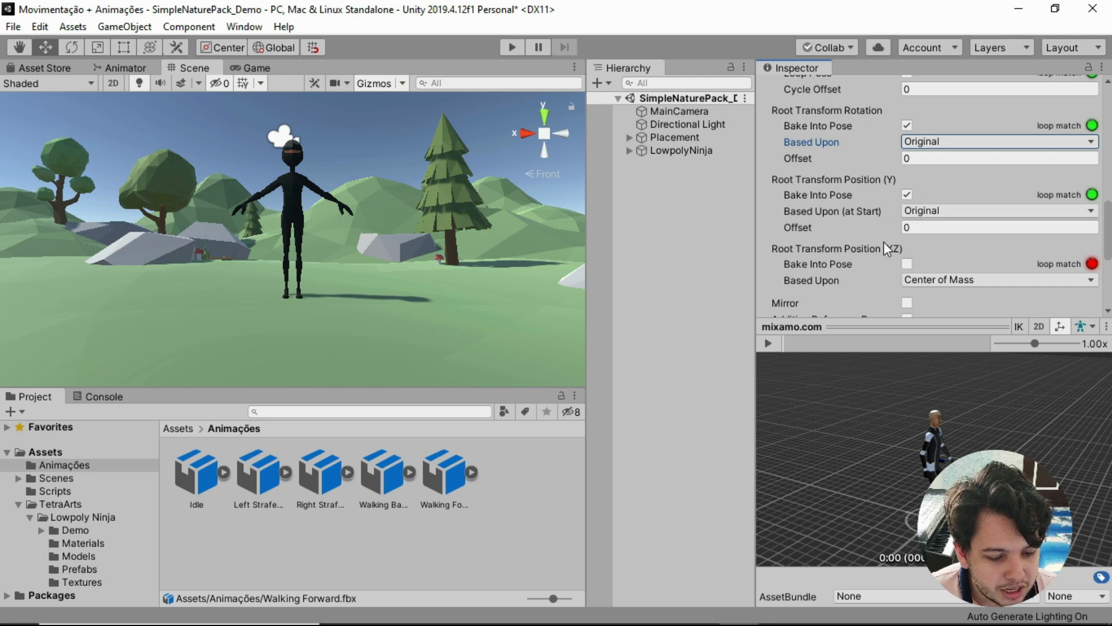
- Play the clip preview and try baking the XZ root position into the pose, leaving that option off
scroll(884, 242, up, 4)
scroll(884, 242, down, 8)
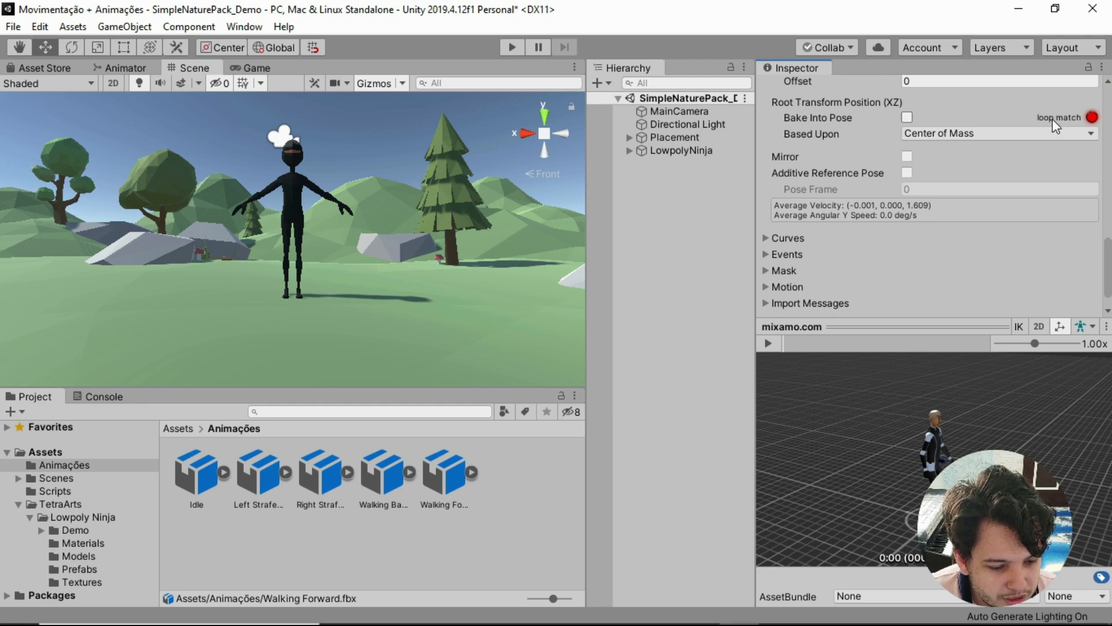
click(905, 117)
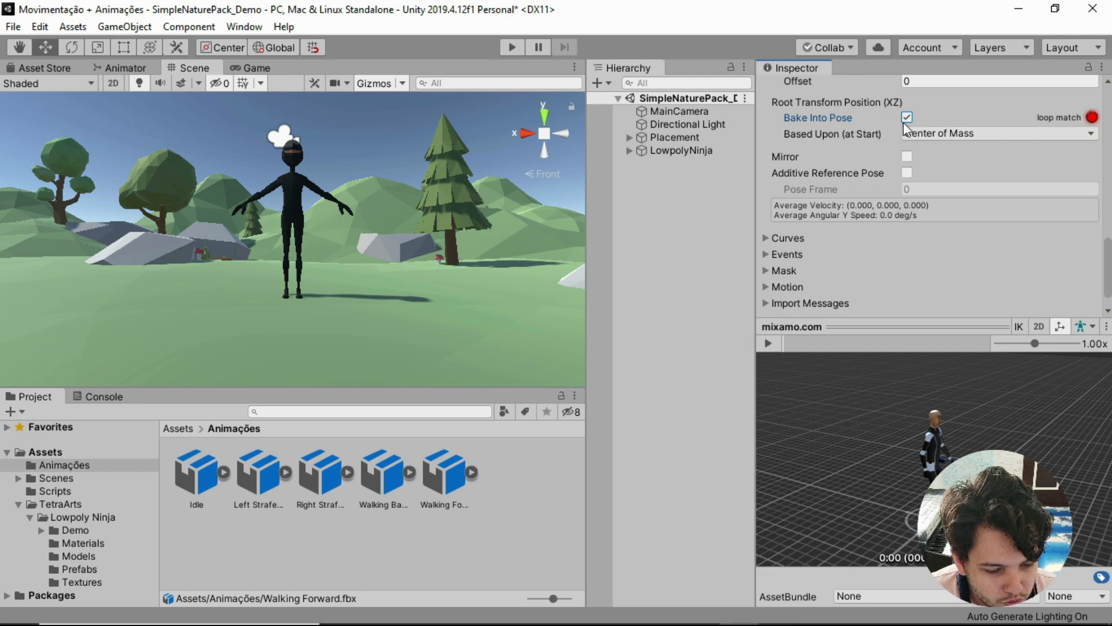
click(907, 117)
click(767, 343)
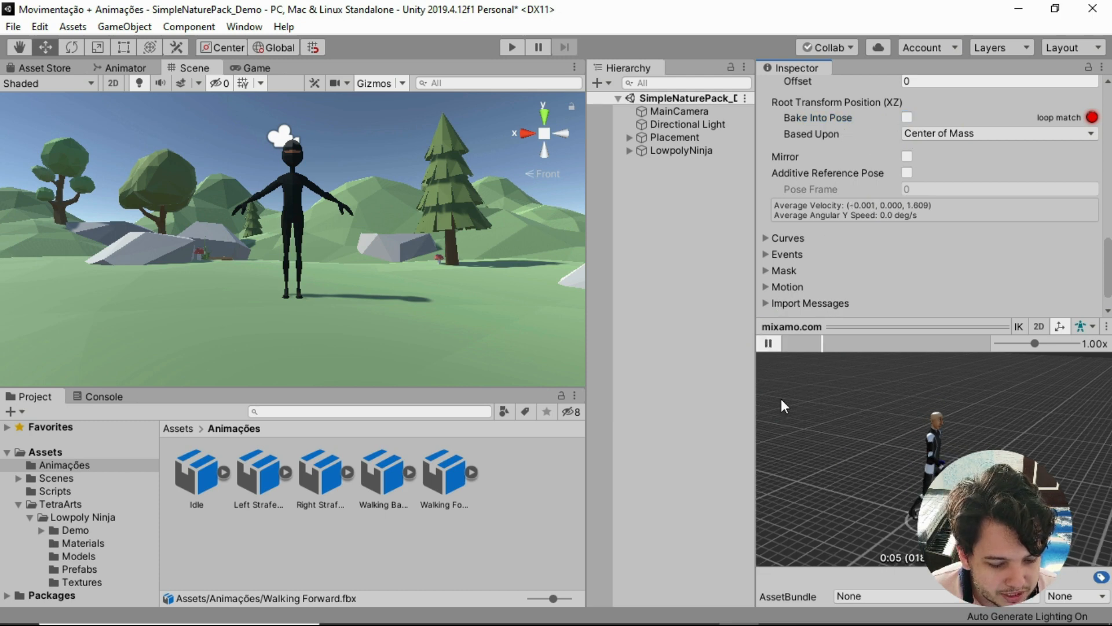
click(906, 118)
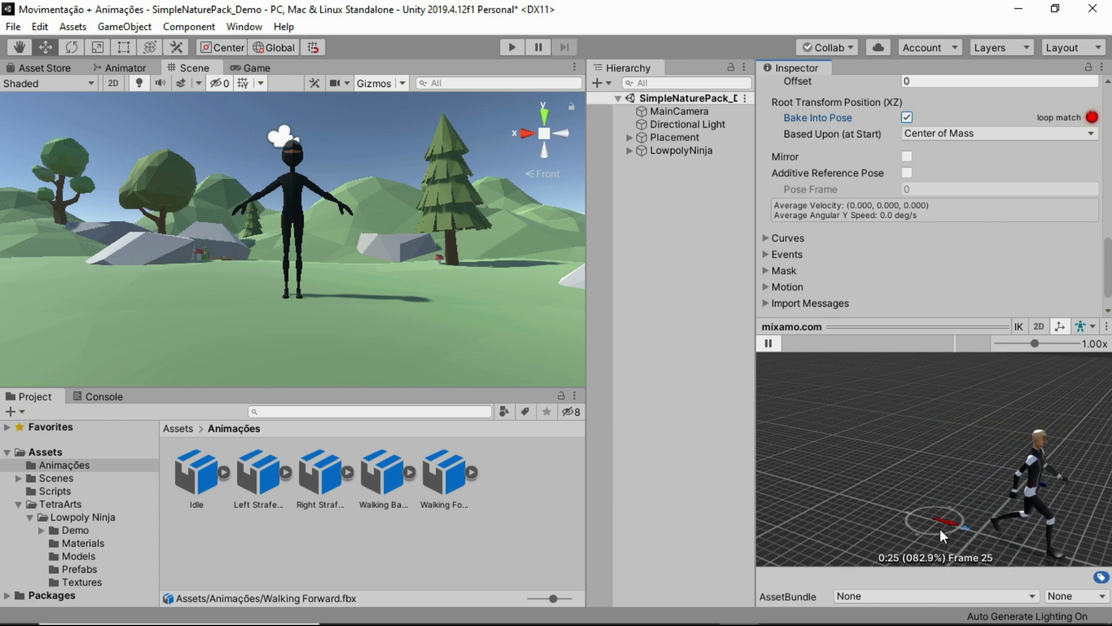
click(907, 117)
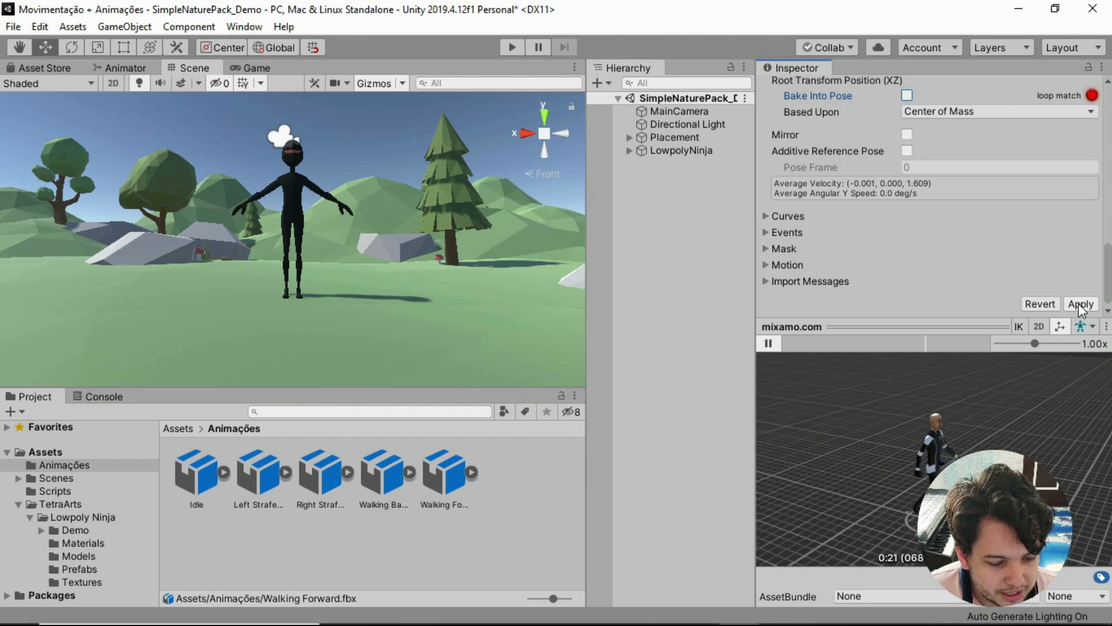
- Apply the Walking Forward clip's animation import settings
click(1080, 304)
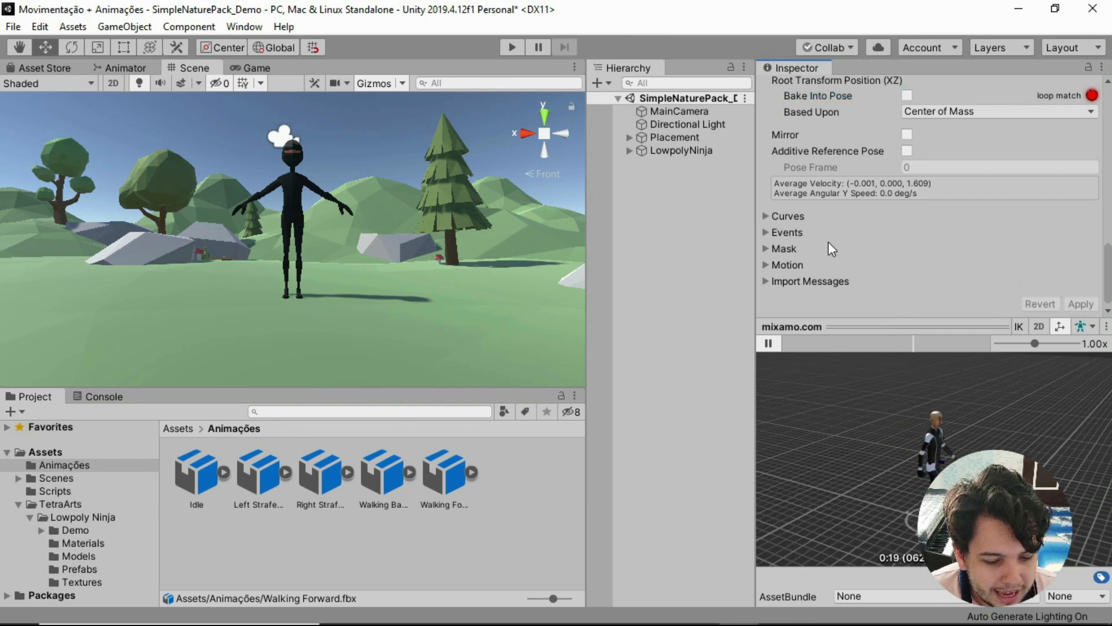
scroll(828, 241, up, 10)
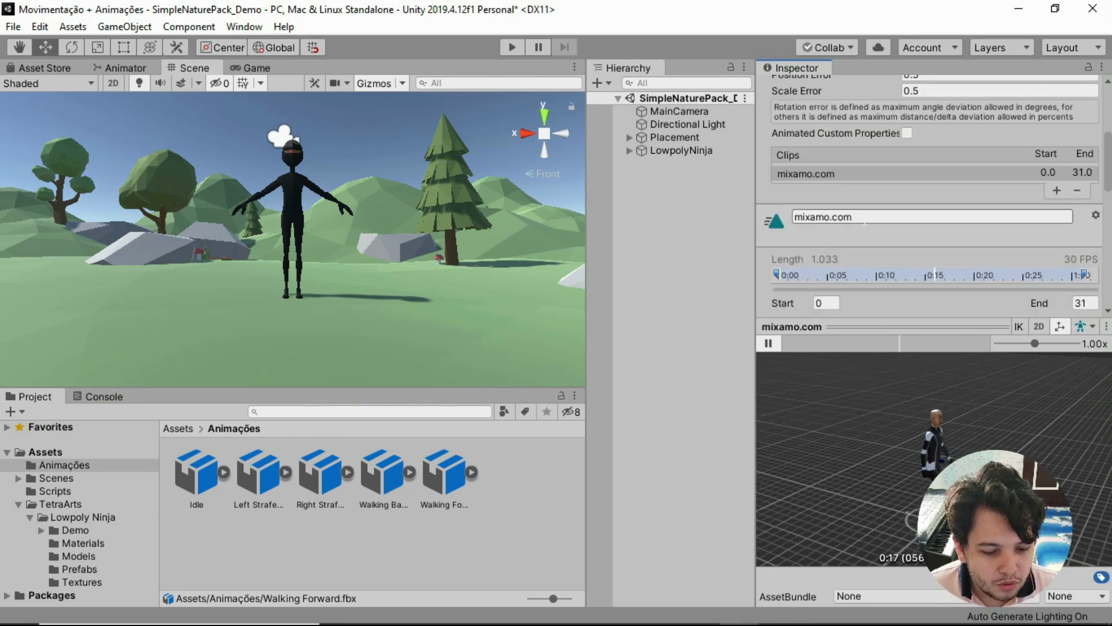
- Rename the mixamo.com clip to Walking Forward and apply the file's import settings
click(864, 223)
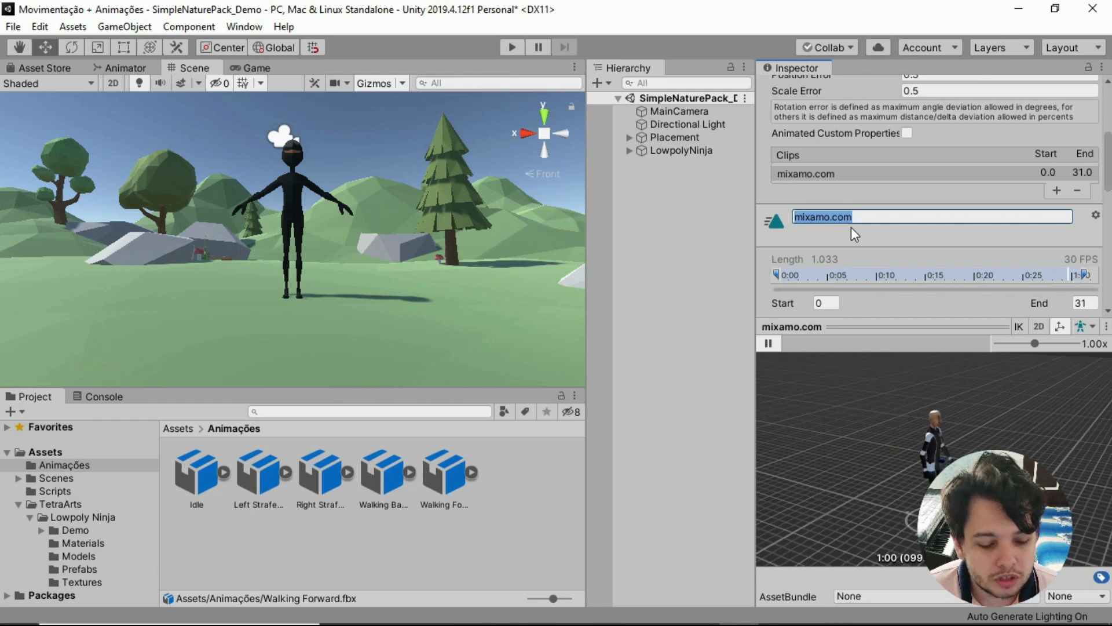
key(BackSpace)
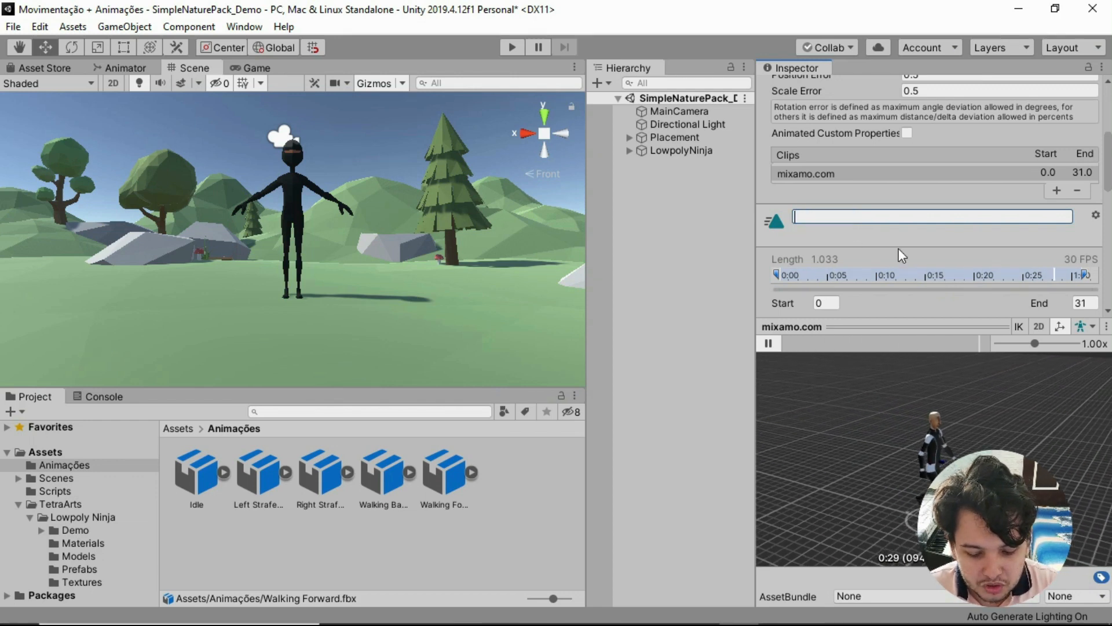
text(Walking Forward)
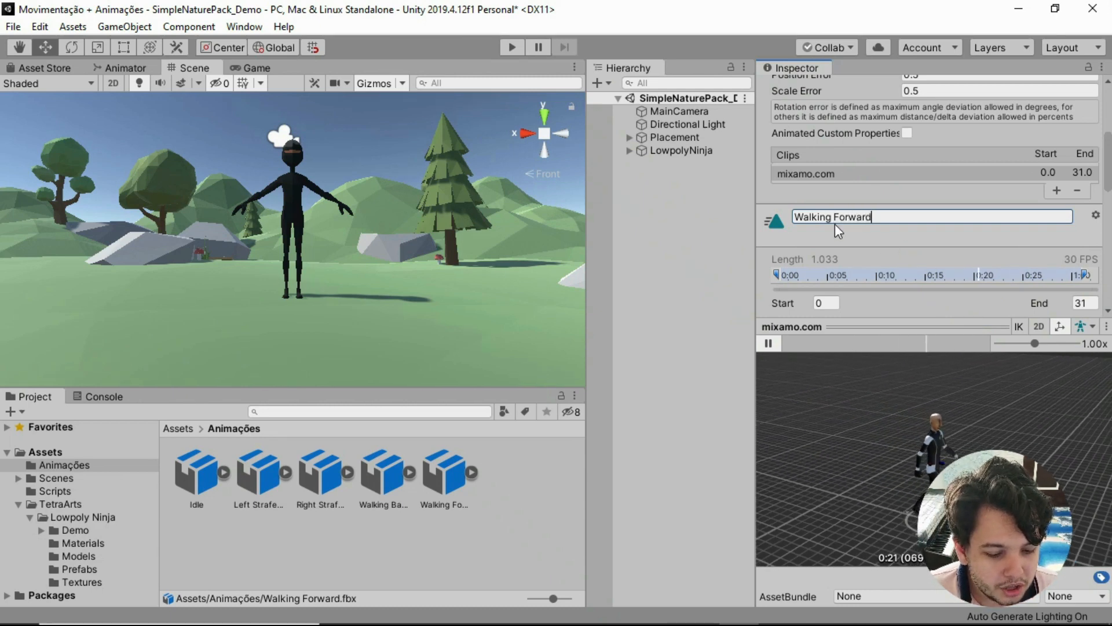
click(683, 233)
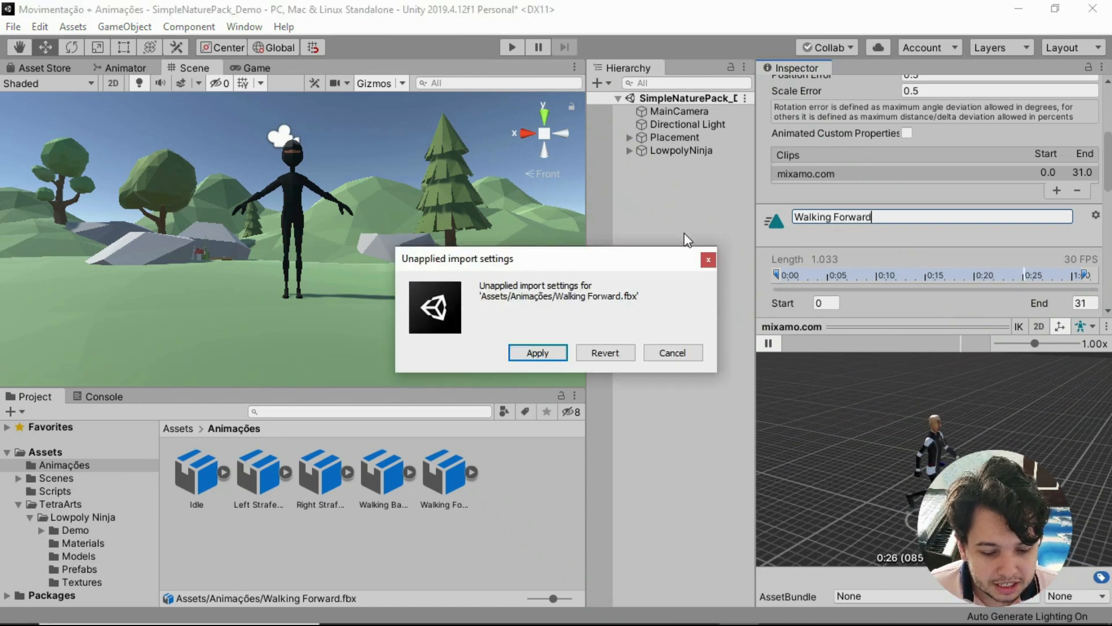
click(536, 352)
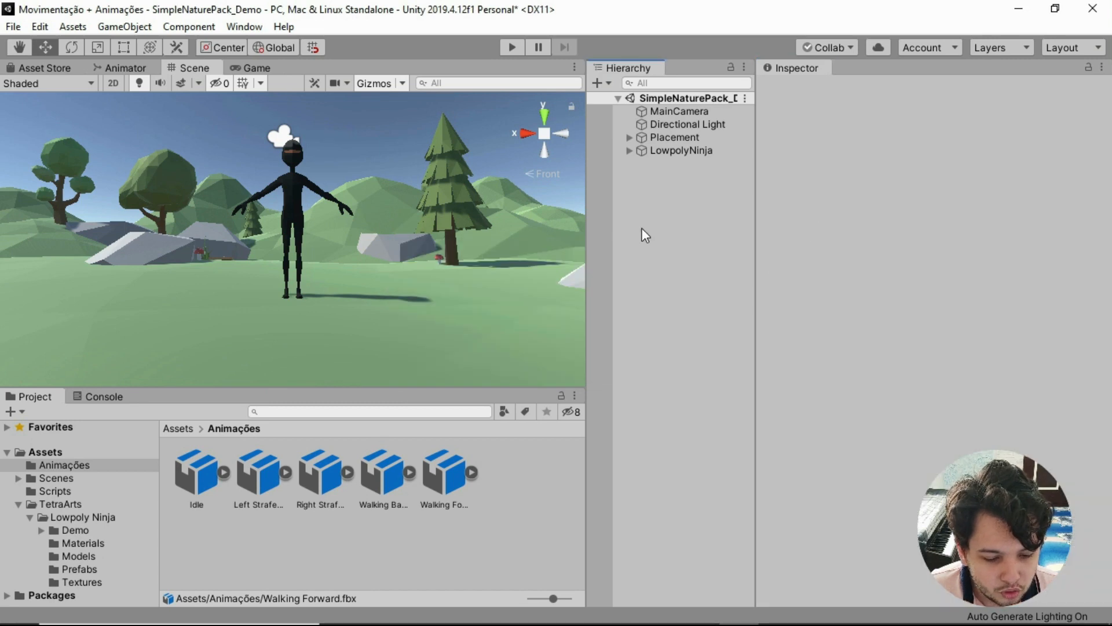
- Review the Walking Forward clip's loop and root transform settings, plus the Idle file's rig and root transform settings
click(440, 470)
scroll(888, 221, down, 8)
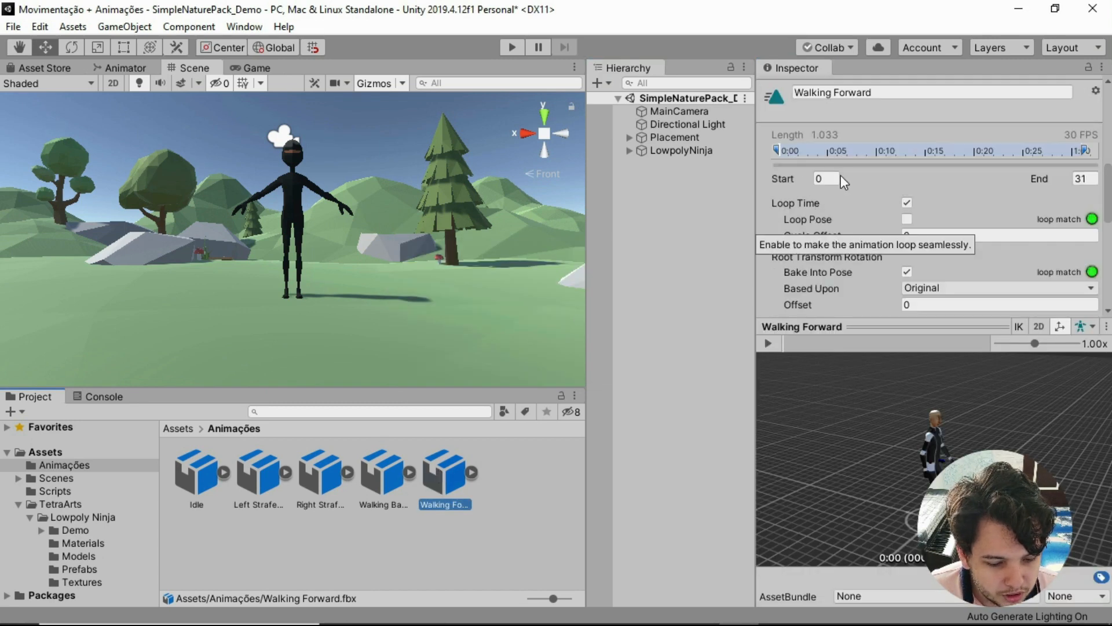
scroll(877, 206, down, 2)
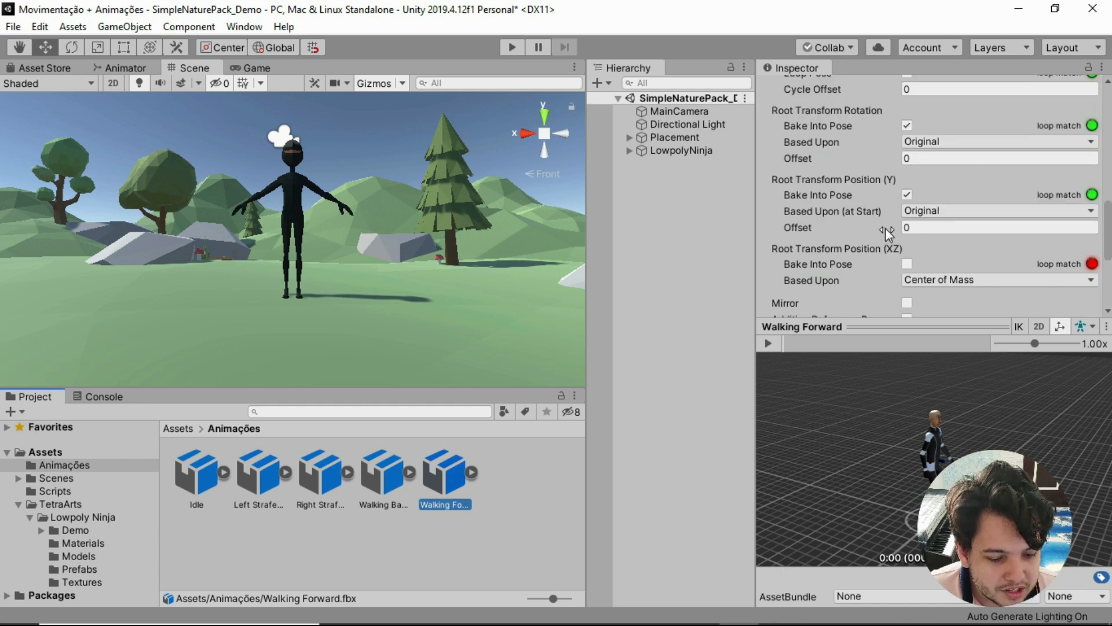
scroll(875, 274, up, 5)
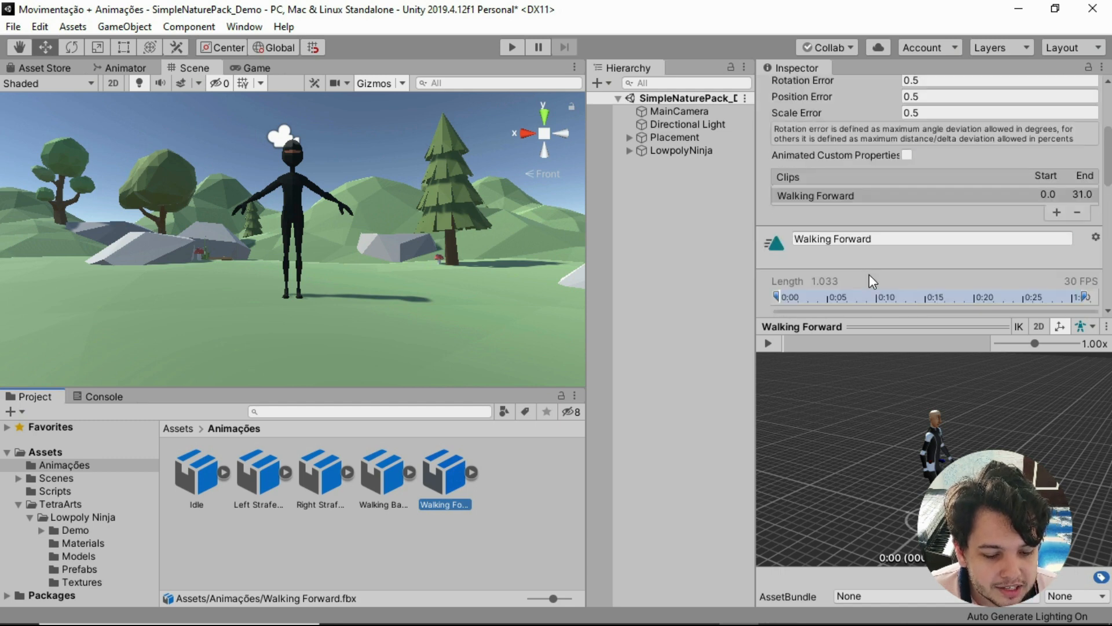
click(690, 247)
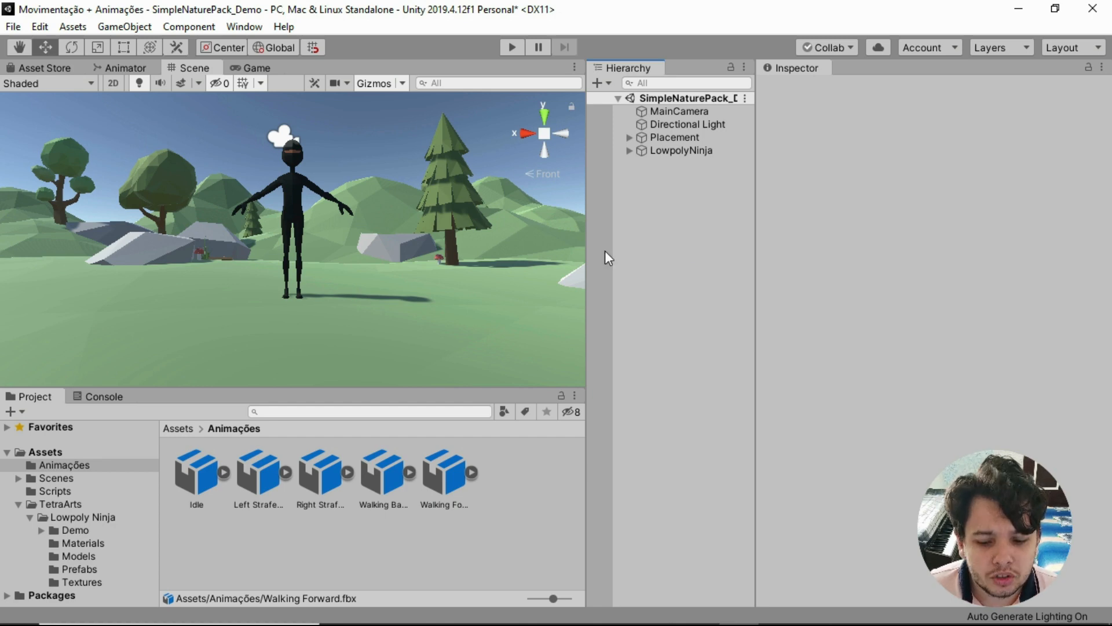
click(186, 469)
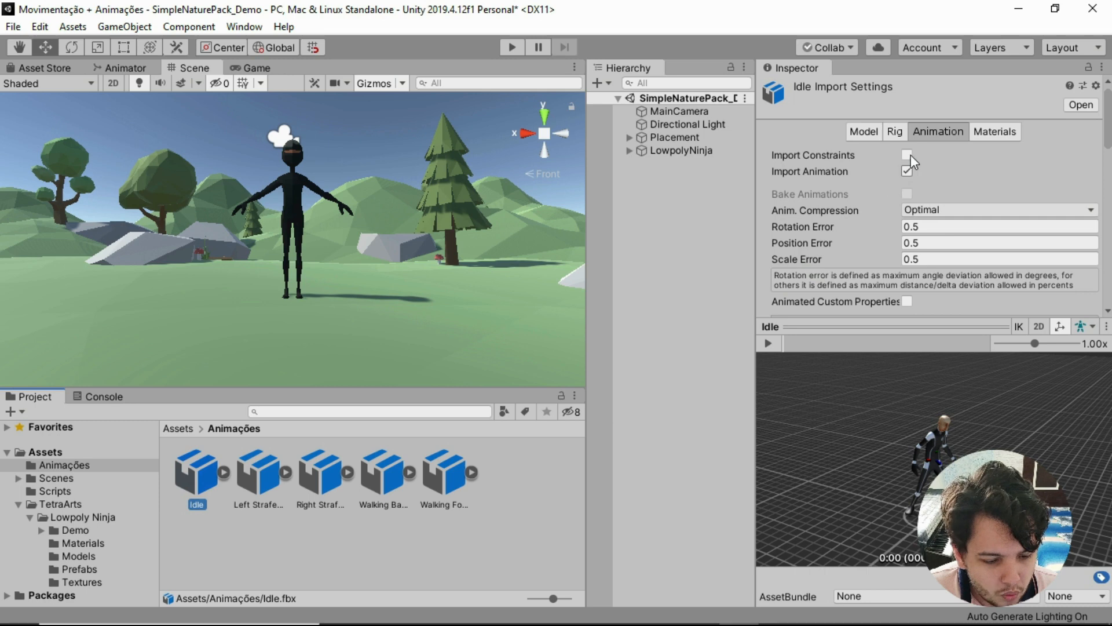
click(895, 134)
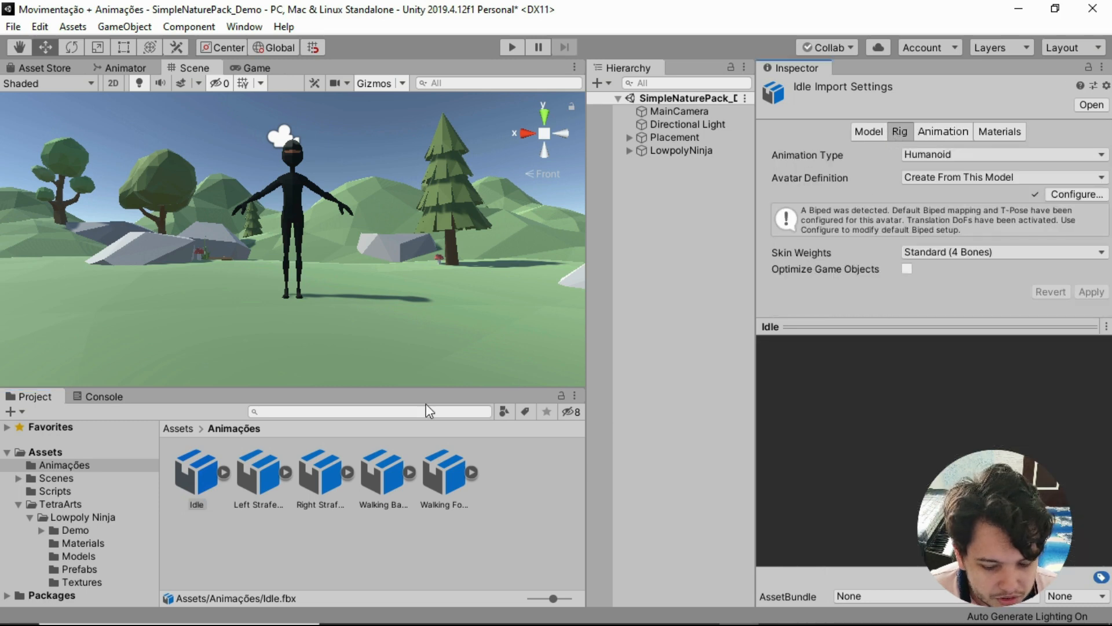
click(927, 132)
scroll(916, 215, down, 10)
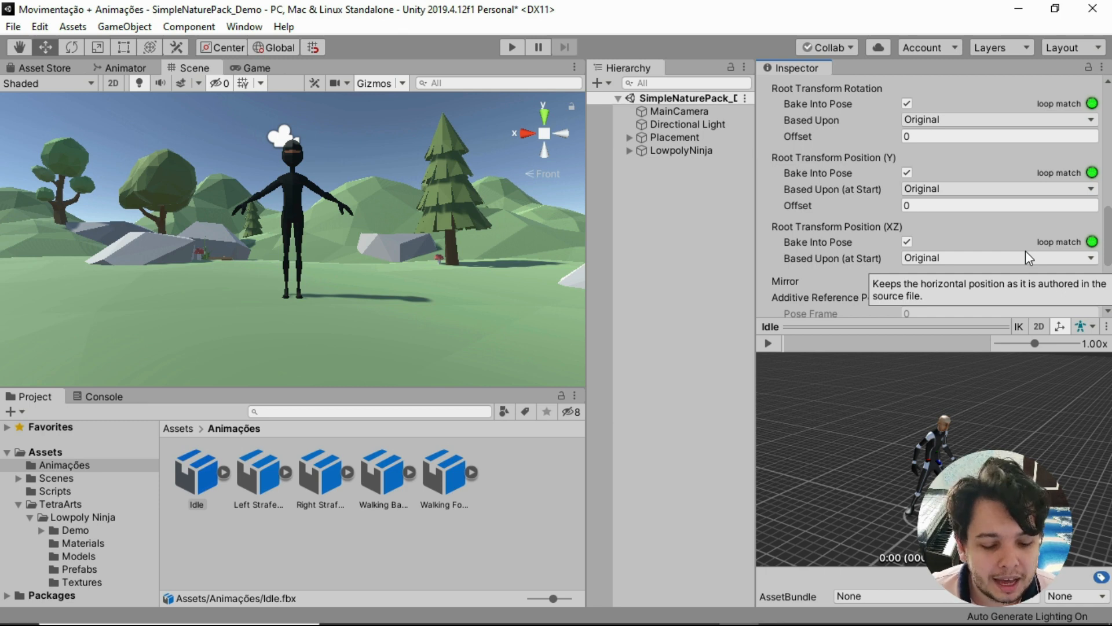
click(647, 218)
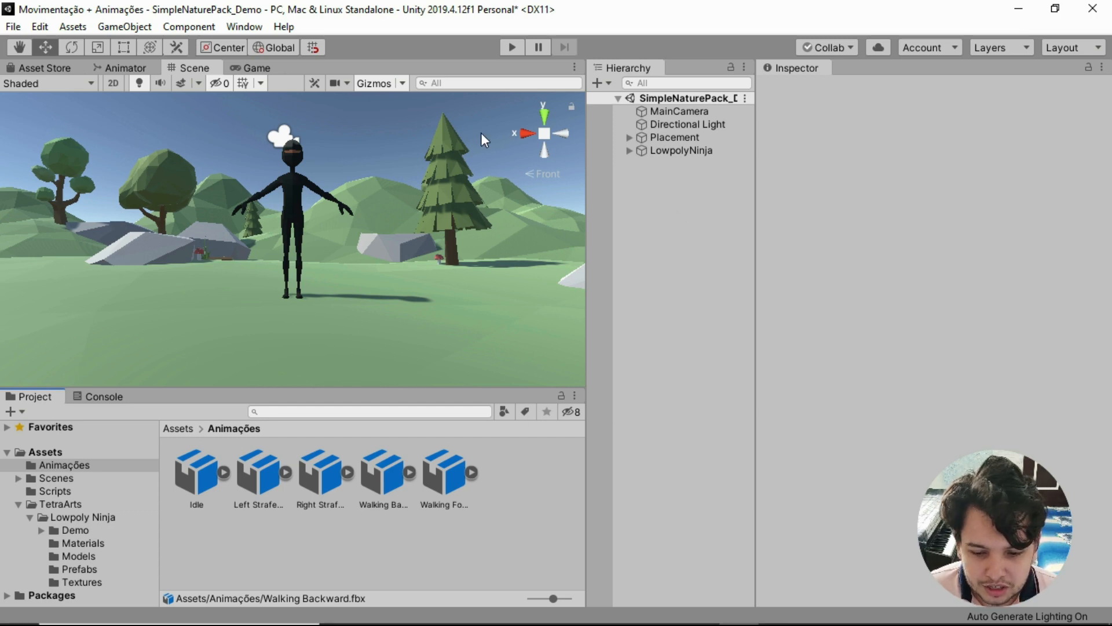
- Create an Animator Controller named Player in the Animações folder
right_click(522, 470)
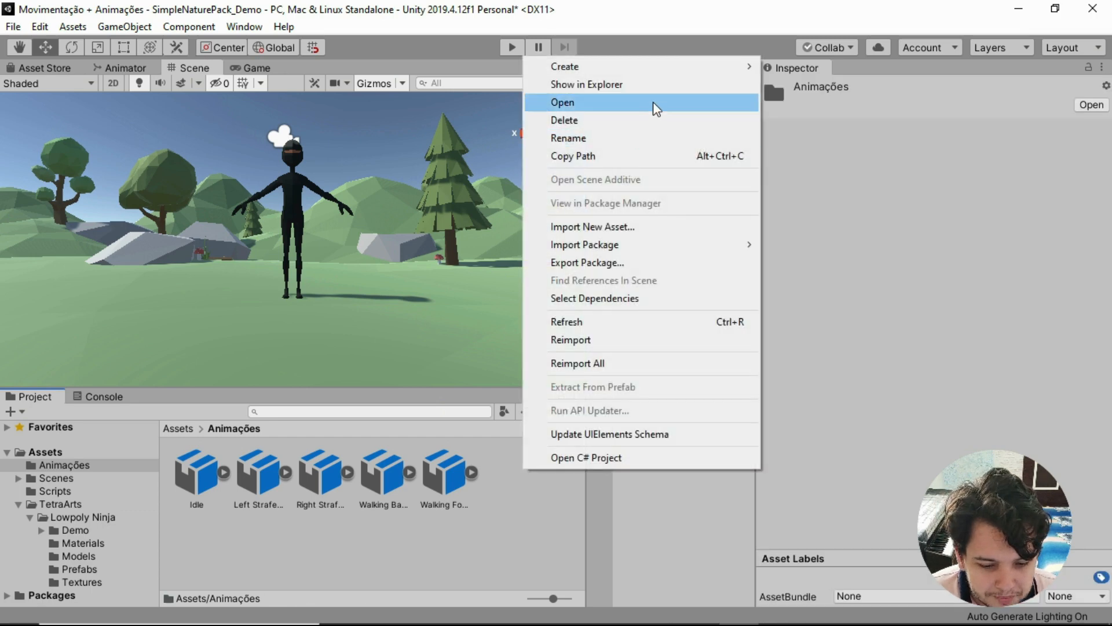
mouse_move(739, 65)
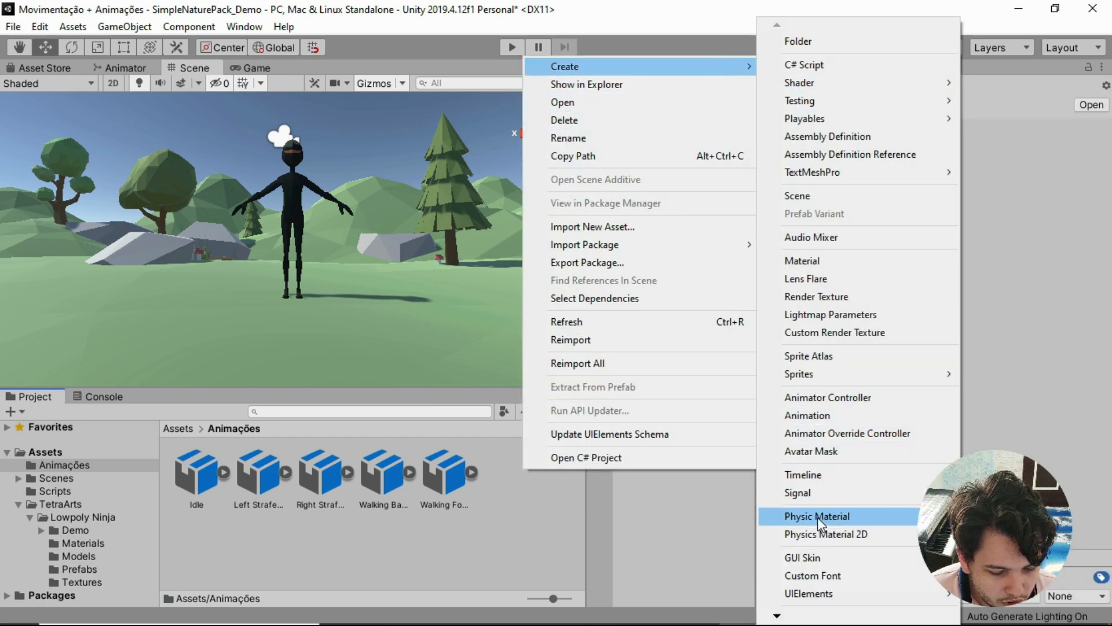
click(811, 398)
text(Player)
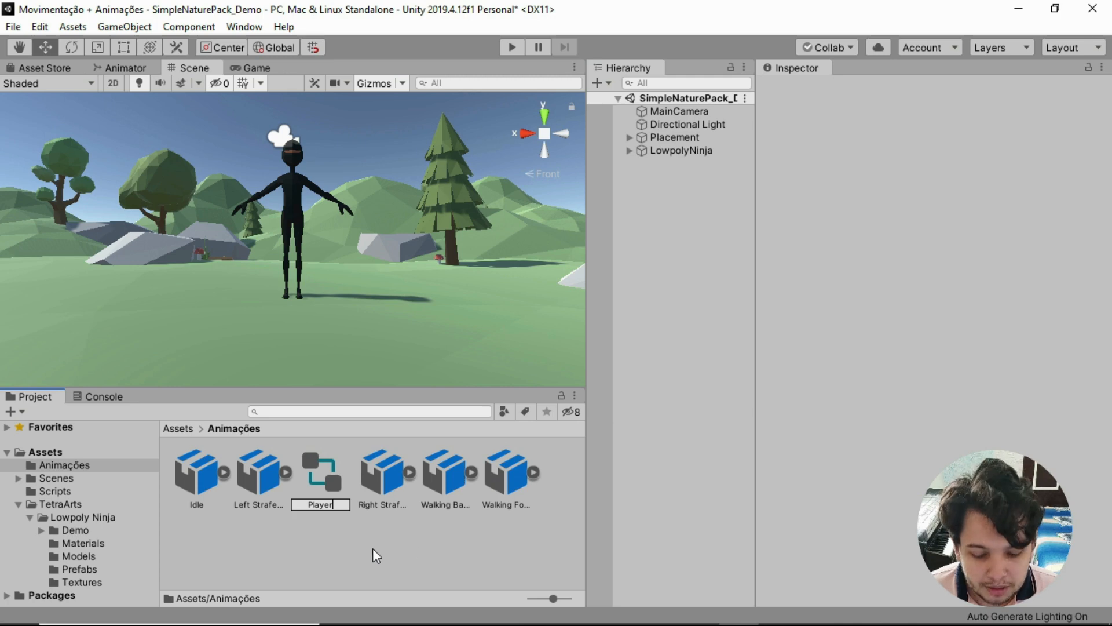
key(Return)
- Open the Player controller and add a new blend tree state between the Entry and Exit nodes
double_click(326, 479)
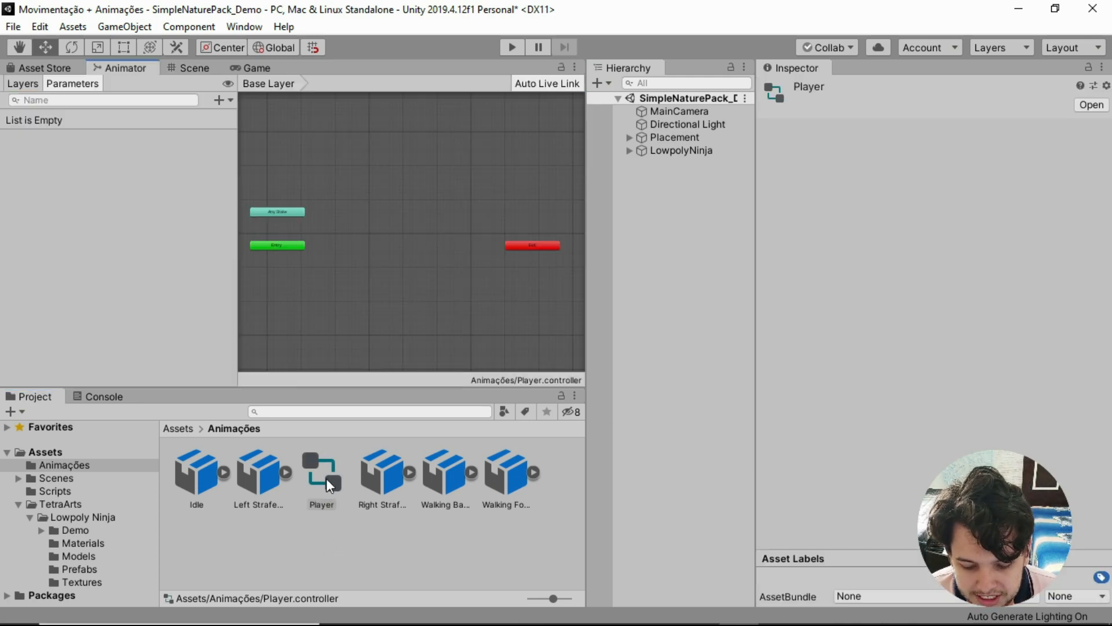
right_click(393, 216)
mouse_move(467, 228)
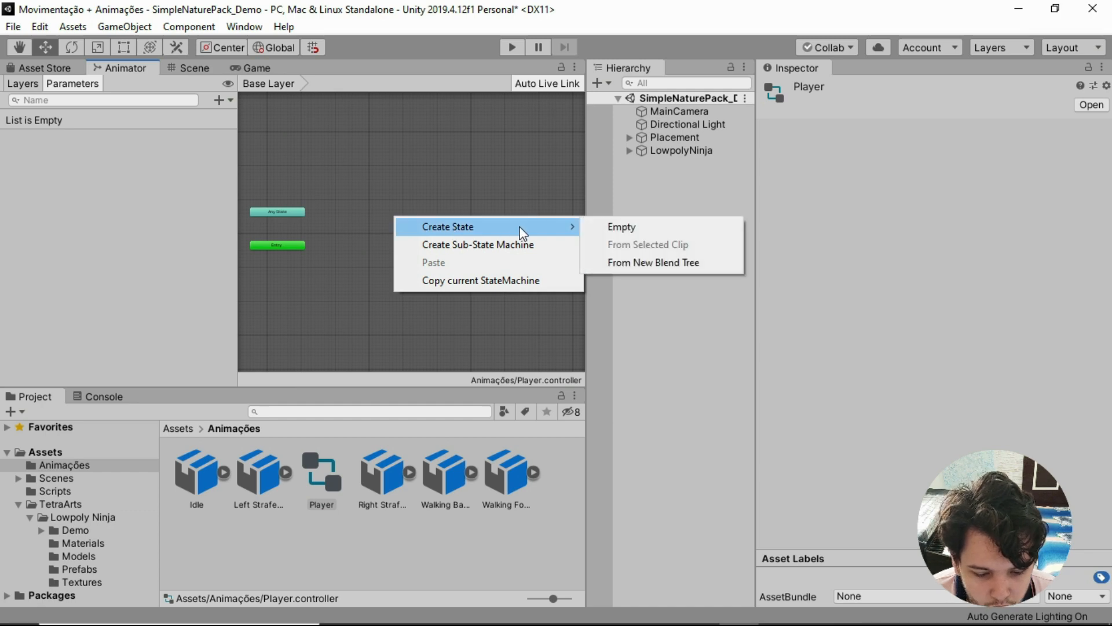
click(670, 265)
drag(439, 221, 400, 224)
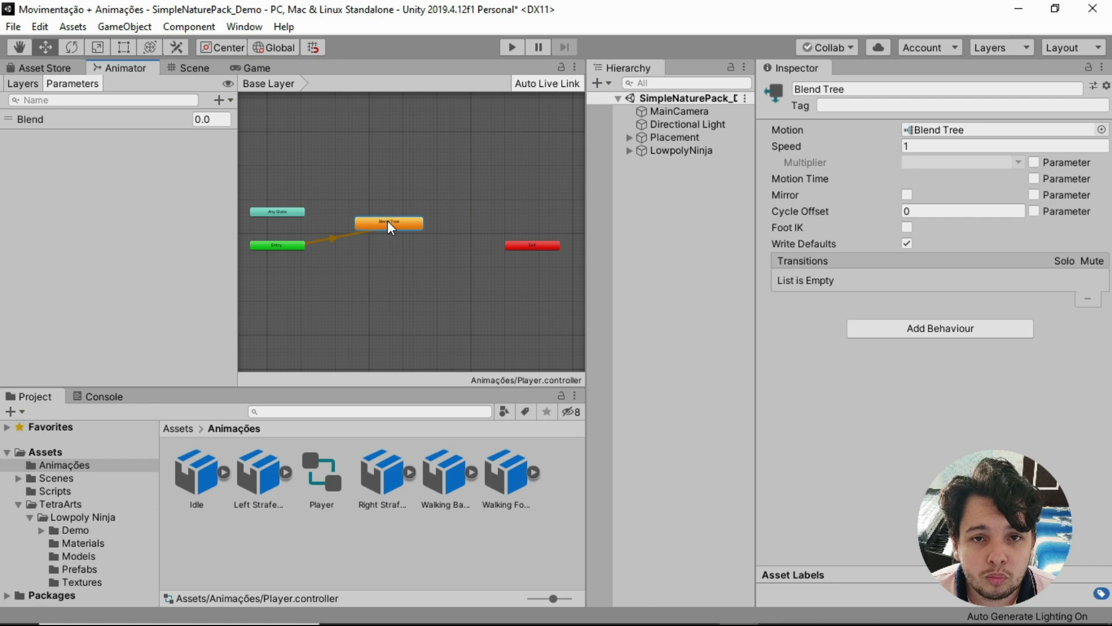
- Rename the animator's Blend parameter to horizontalMove
double_click(30, 120)
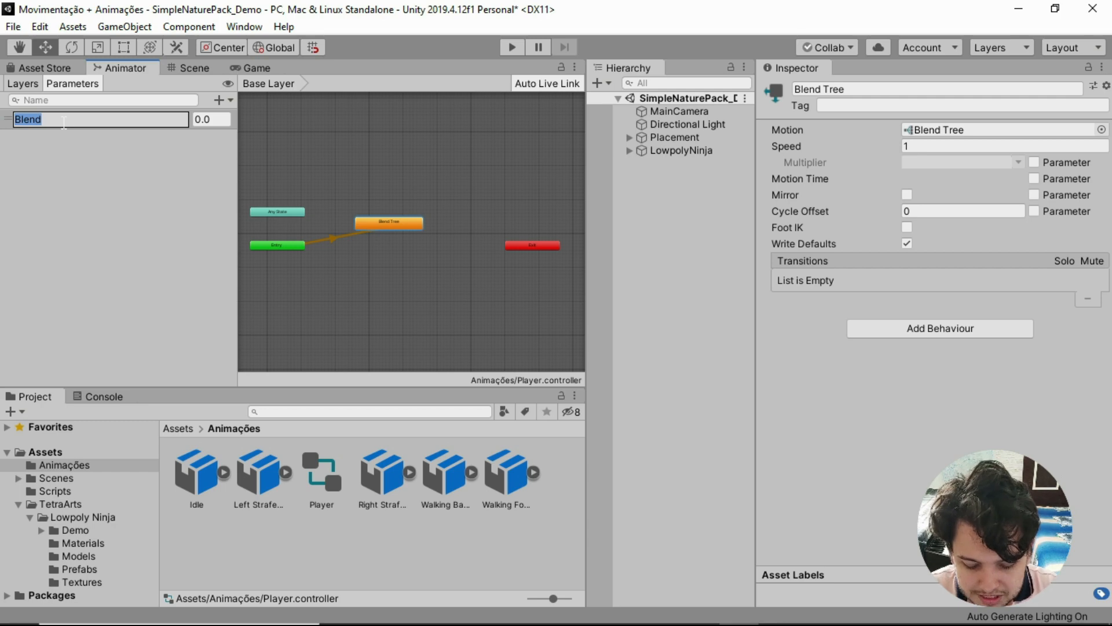
text(horizonta)
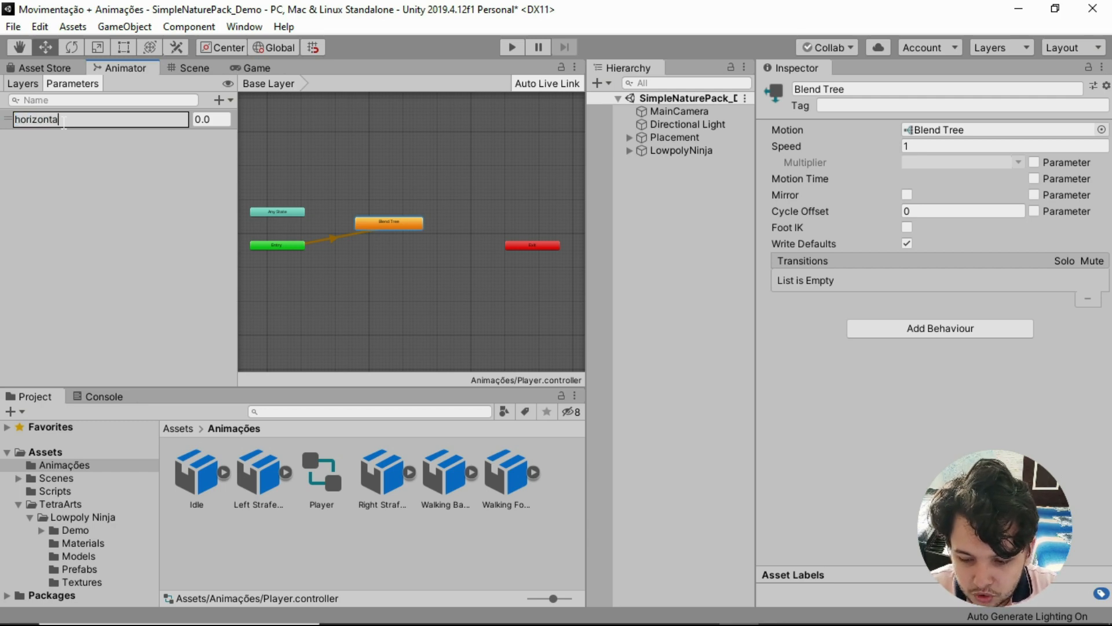
text(lMove)
click(113, 183)
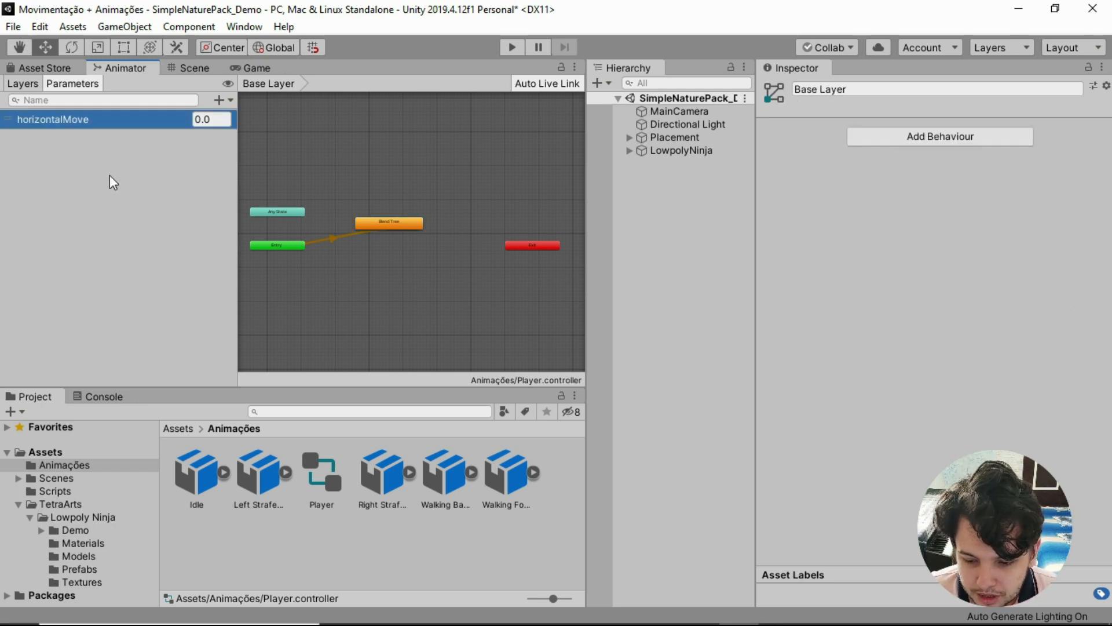
- Add a float parameter named verticalMove to the Player controller
click(220, 99)
click(251, 115)
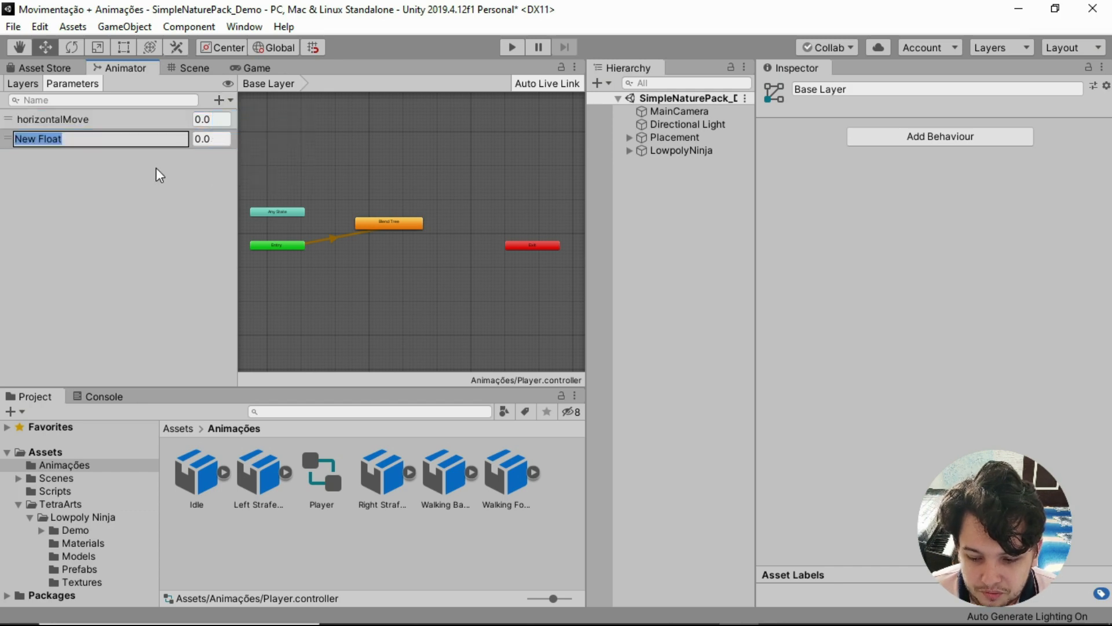
text(verticalM)
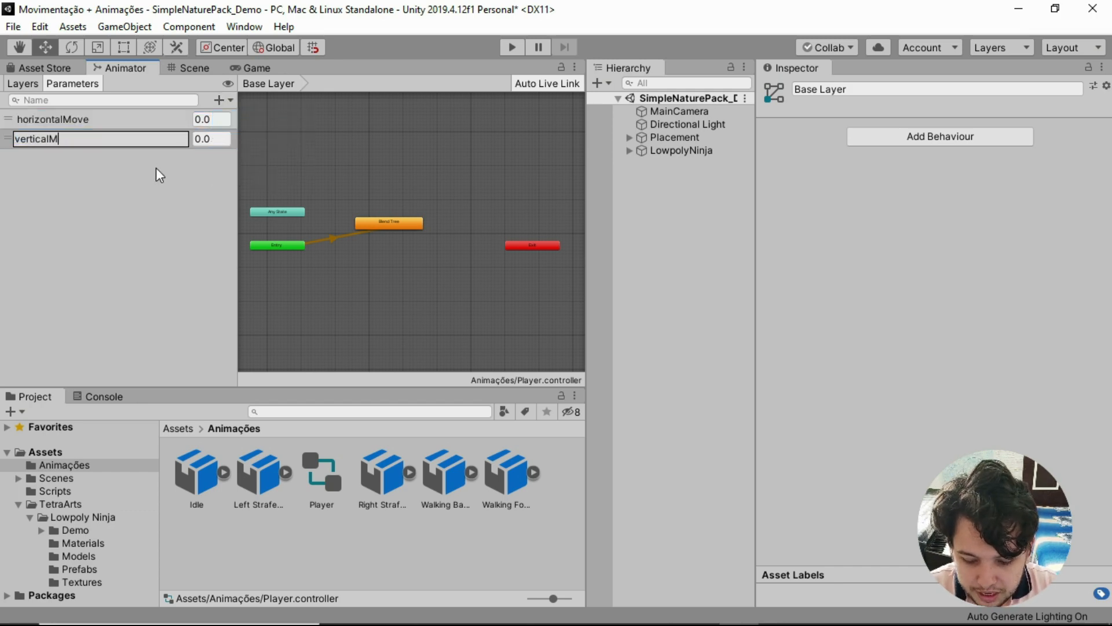
text(ove)
click(50, 236)
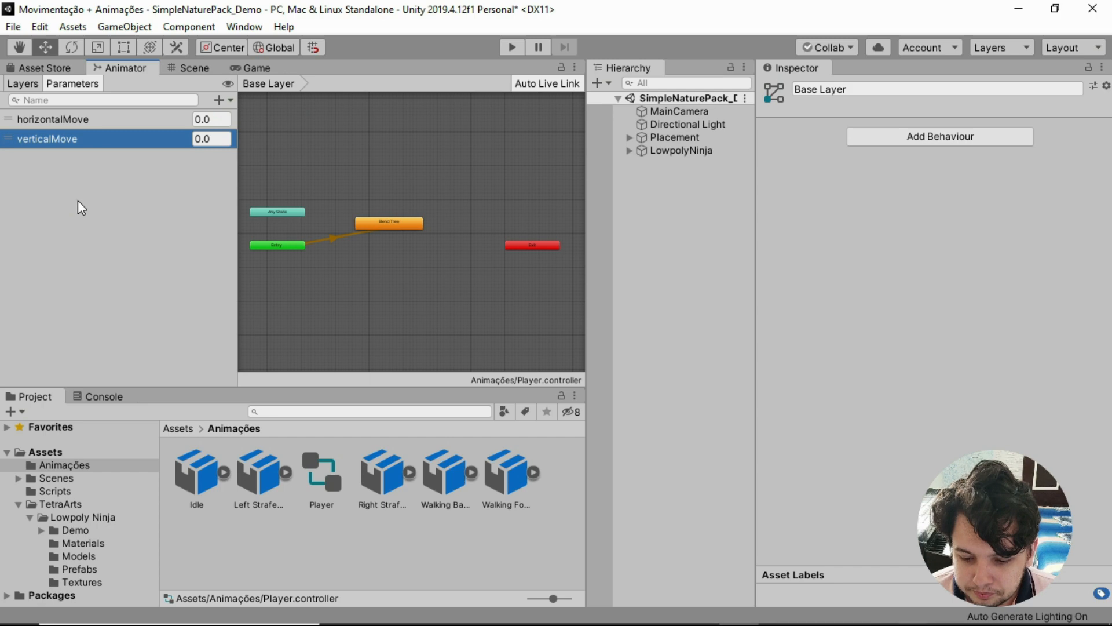
- Open the Blend Tree state and set its blend type to 2D Simple Directional
double_click(384, 224)
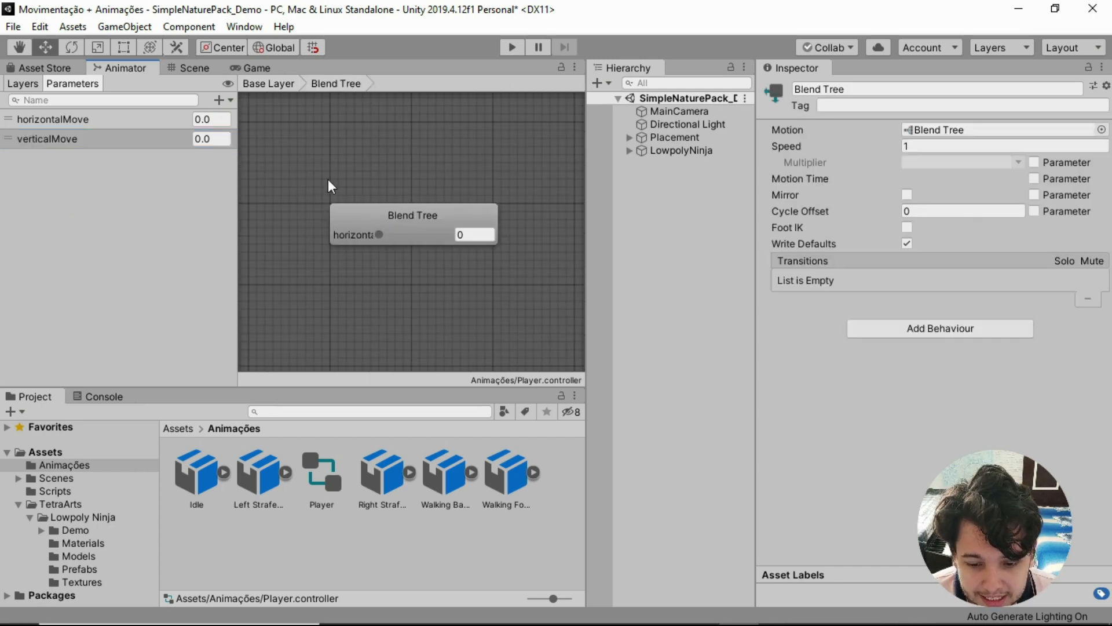
click(272, 85)
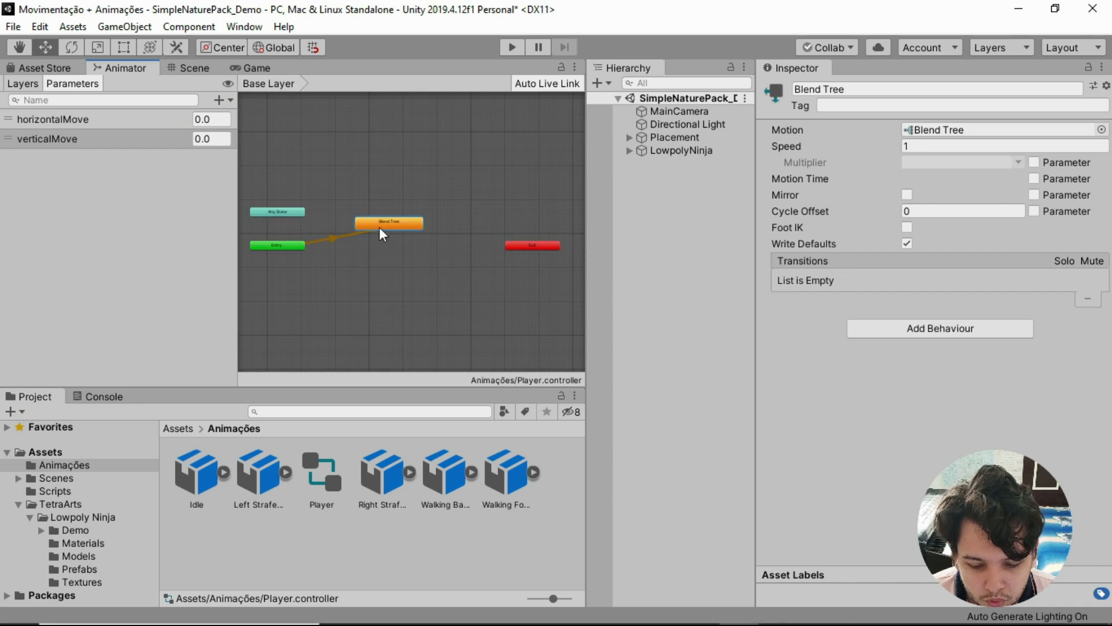
scroll(376, 229, up, 5)
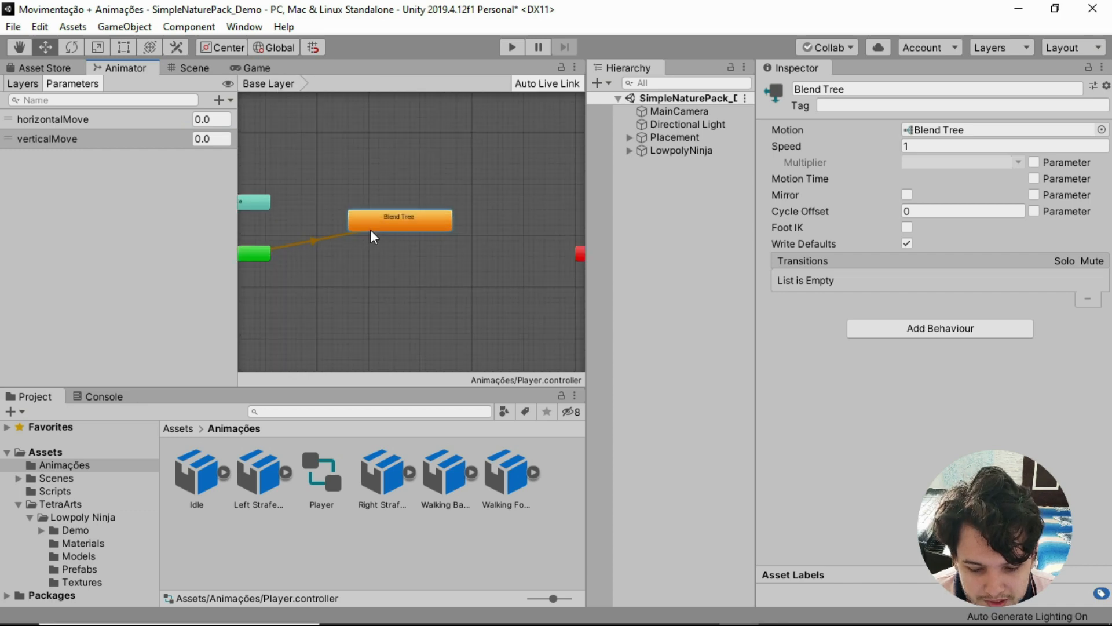
double_click(424, 211)
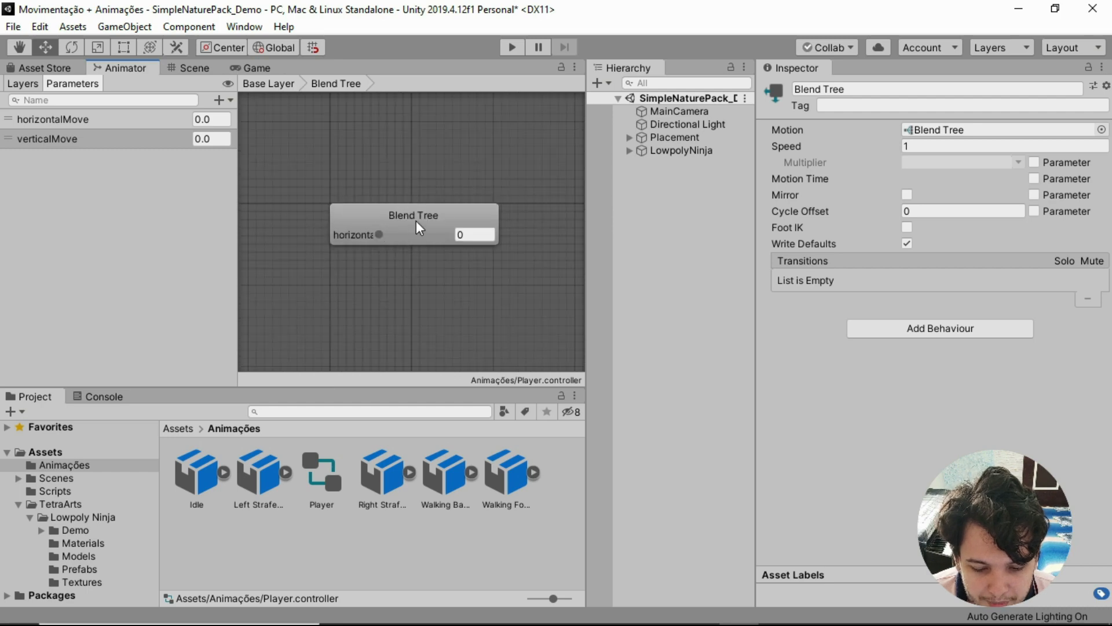
click(417, 220)
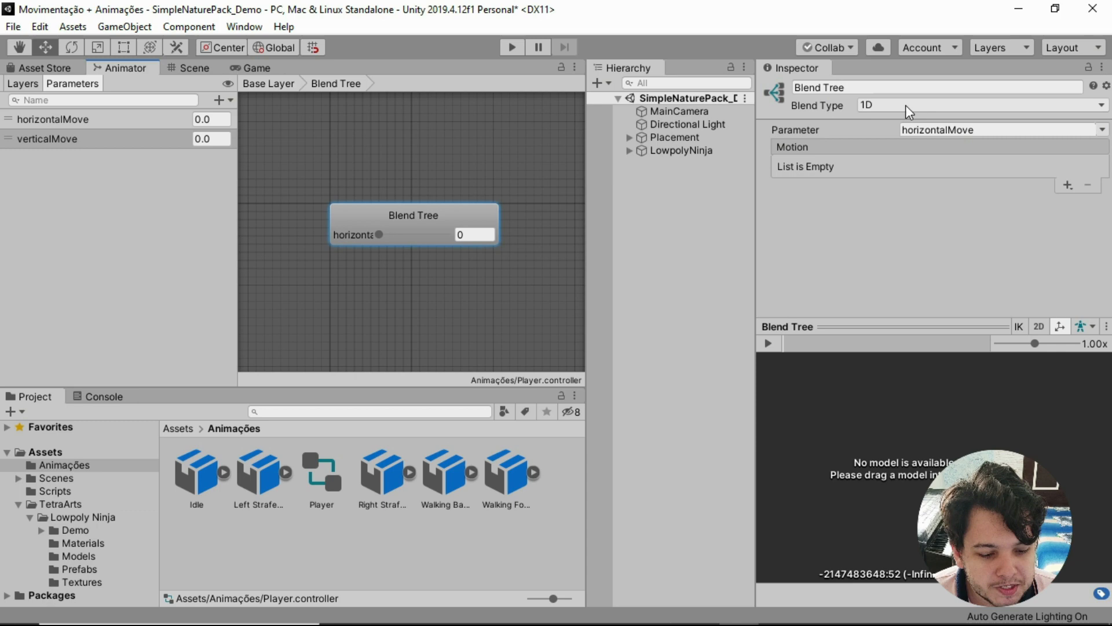
click(868, 106)
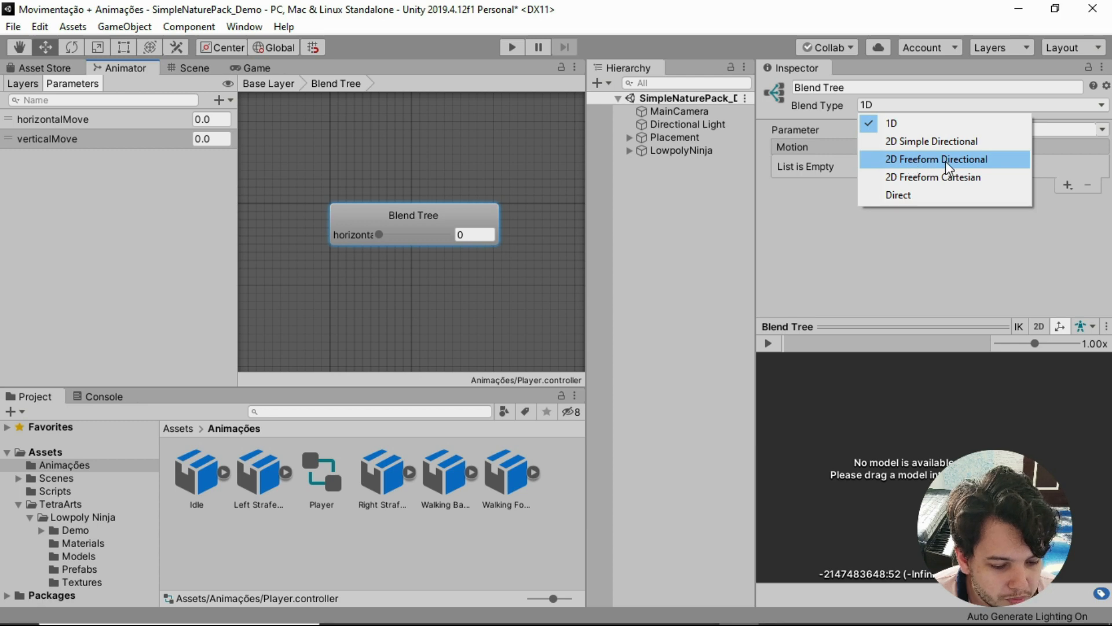
click(904, 140)
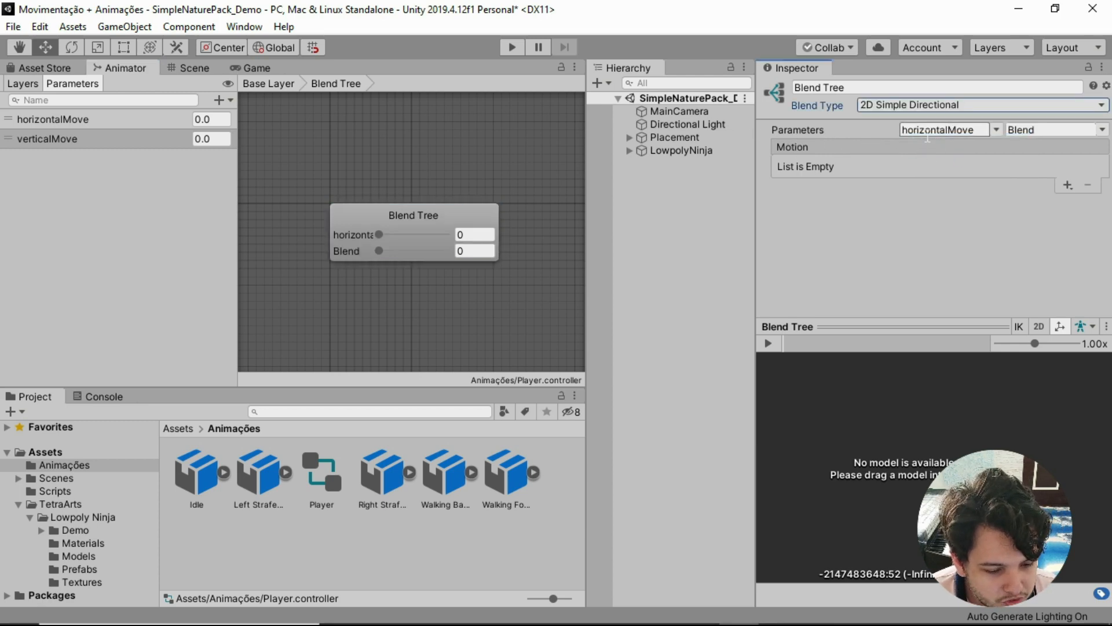
- Assign verticalMove as the blend tree's second parameter and add an empty motion field
click(1037, 131)
click(1044, 165)
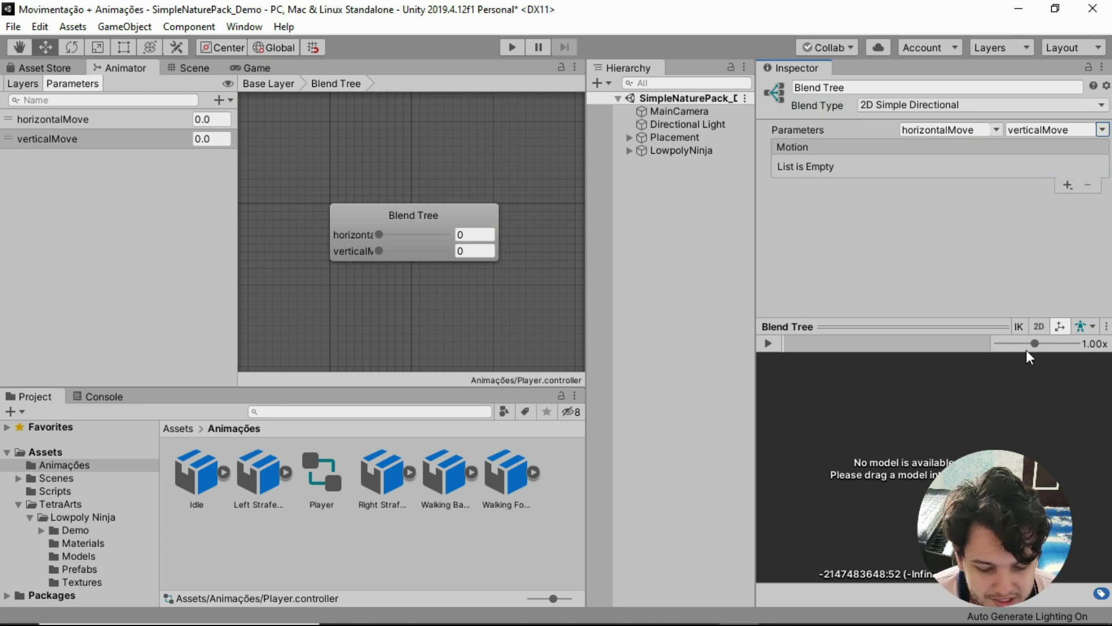
click(1068, 185)
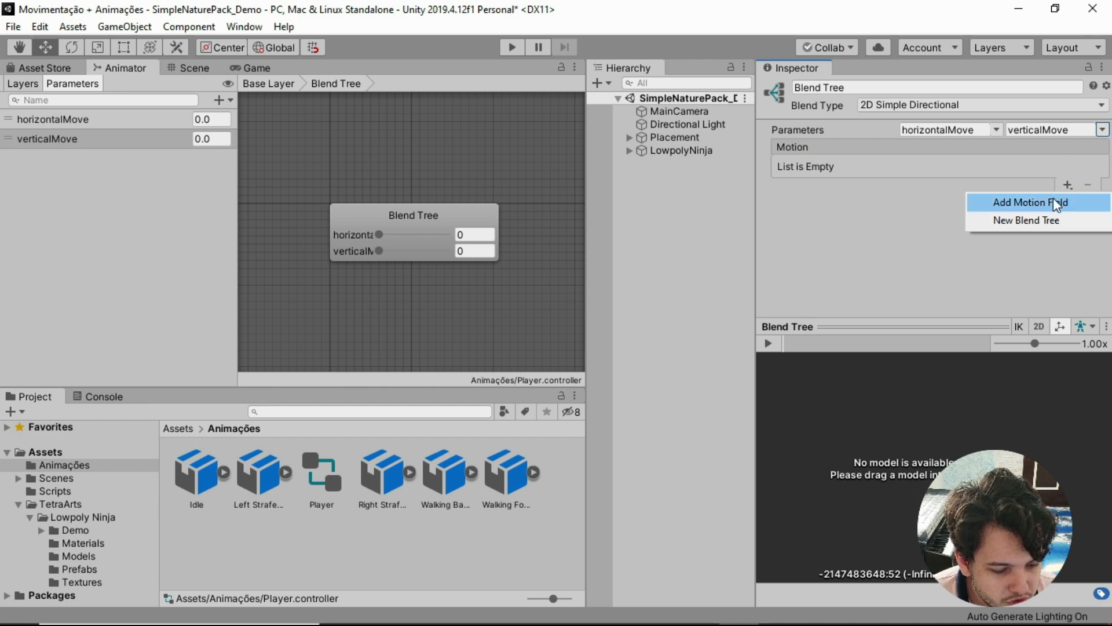
click(1043, 202)
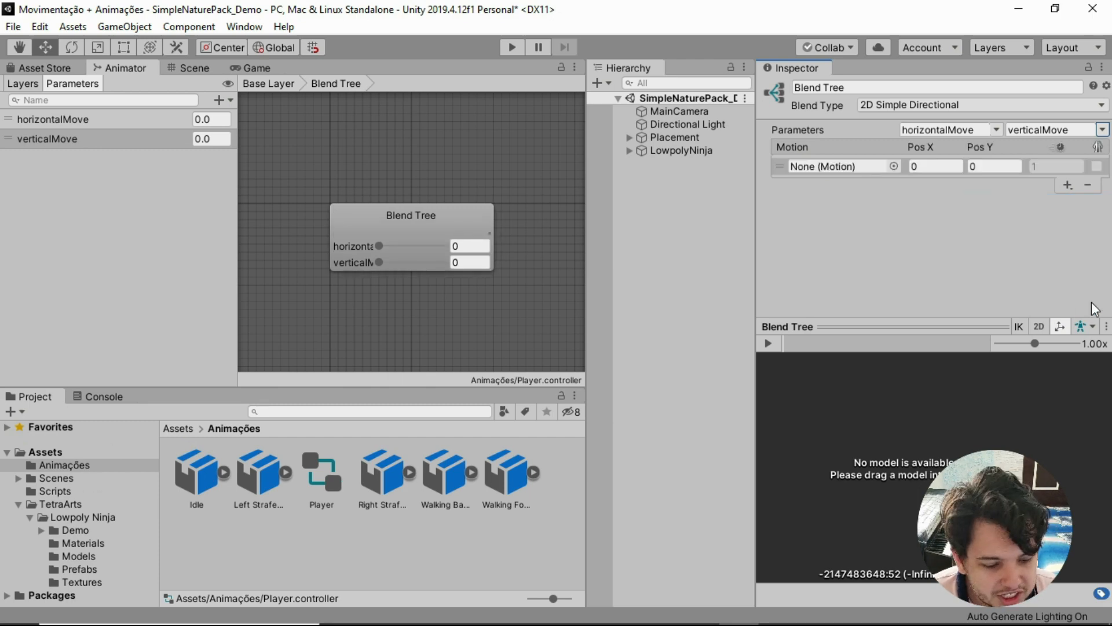
- Add four more empty motion fields to the blend tree, making five in total
click(1067, 186)
click(1059, 202)
scroll(1050, 246, down, 3)
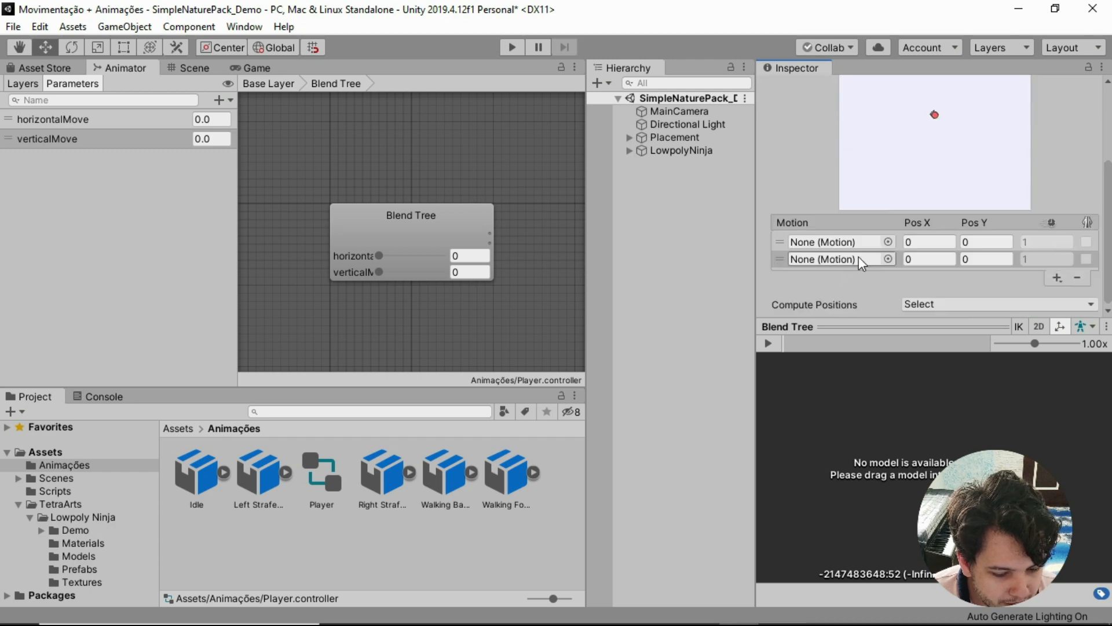
scroll(912, 199, up, 3)
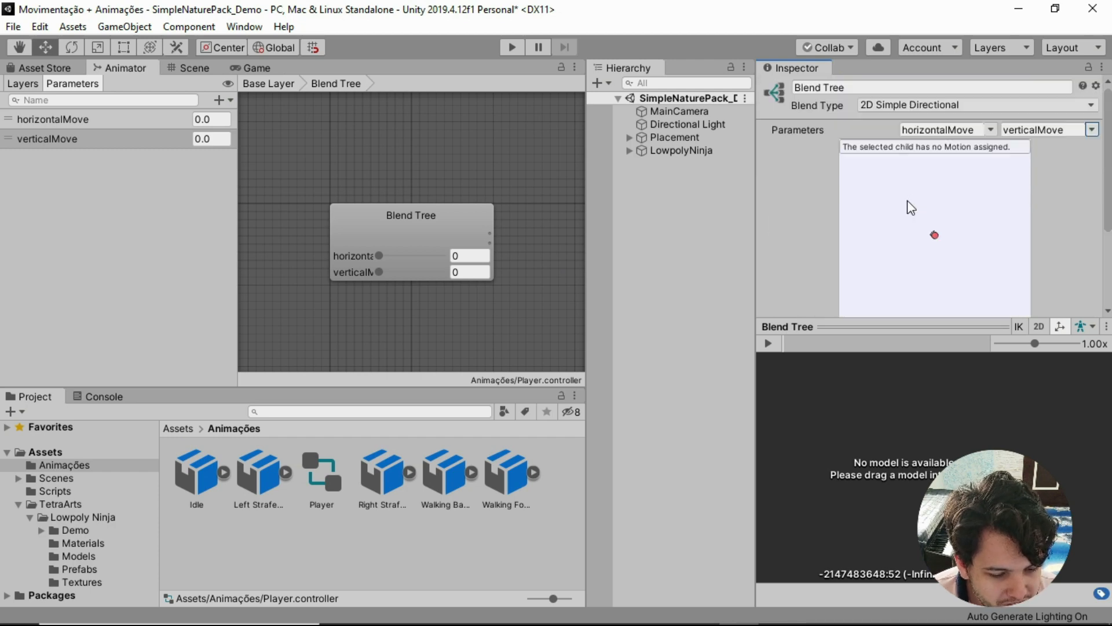
scroll(977, 193, down, 3)
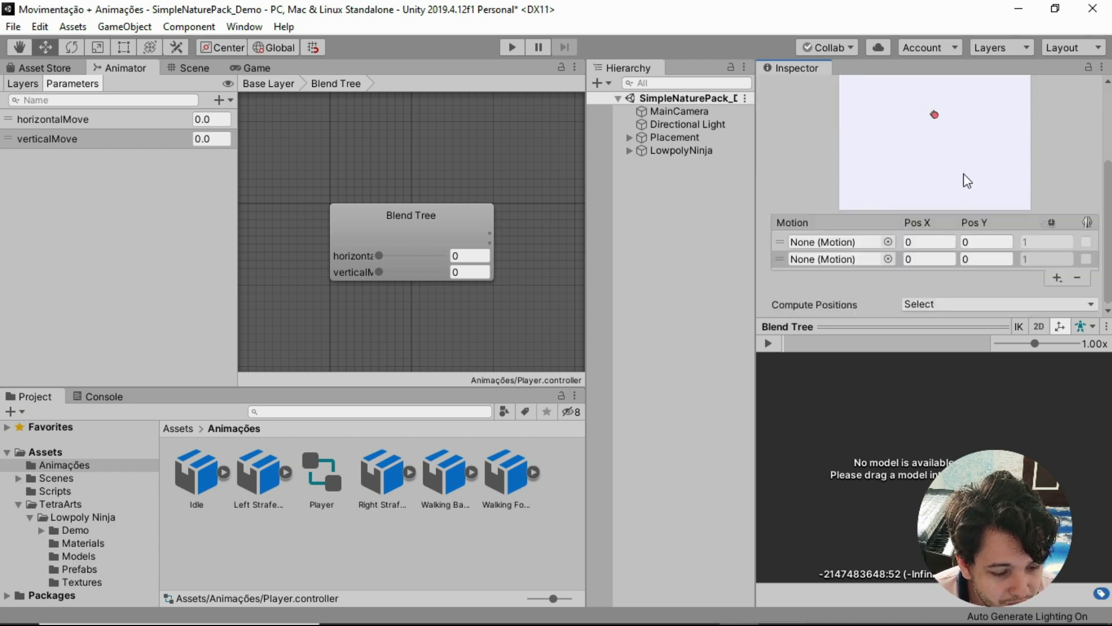
click(1056, 277)
click(1058, 292)
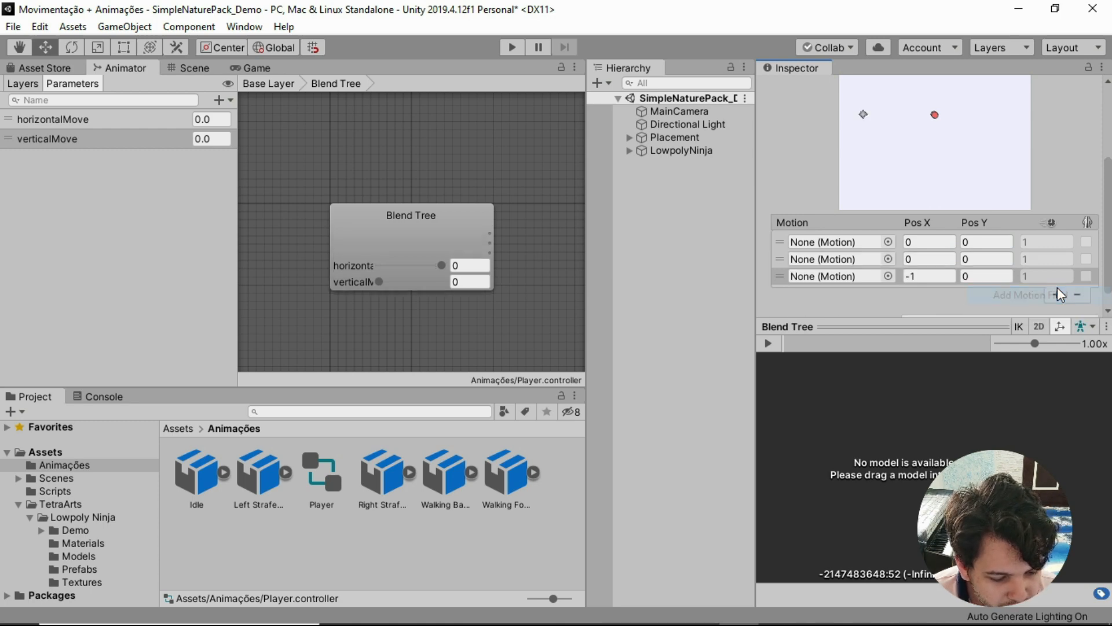
scroll(1054, 285, down, 1)
click(1056, 278)
click(1050, 295)
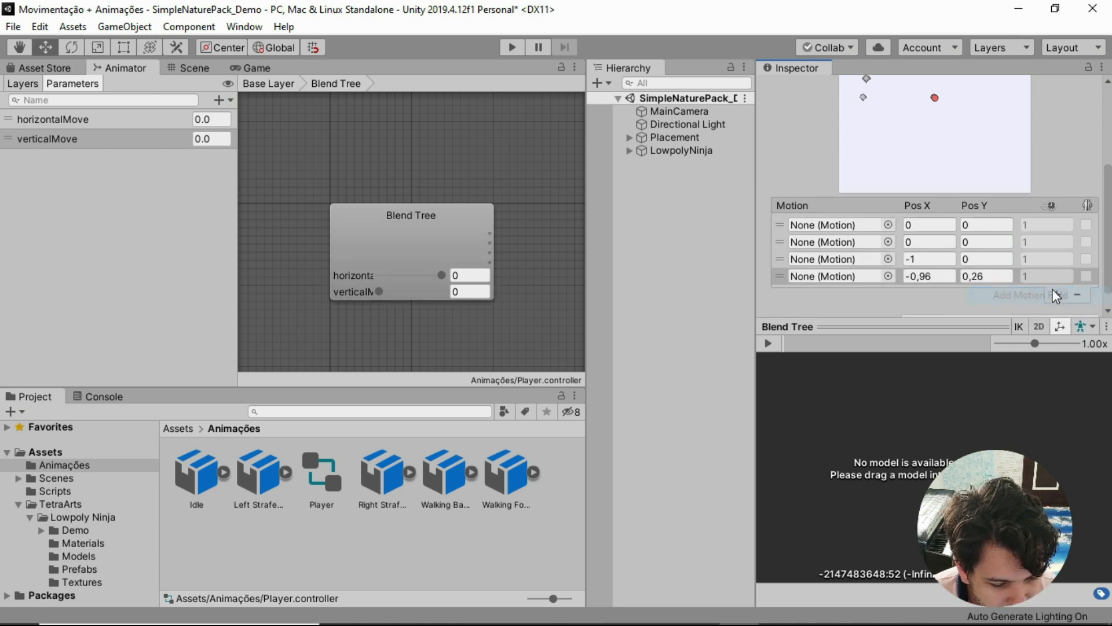
scroll(1052, 289, down, 1)
click(1056, 278)
click(1045, 295)
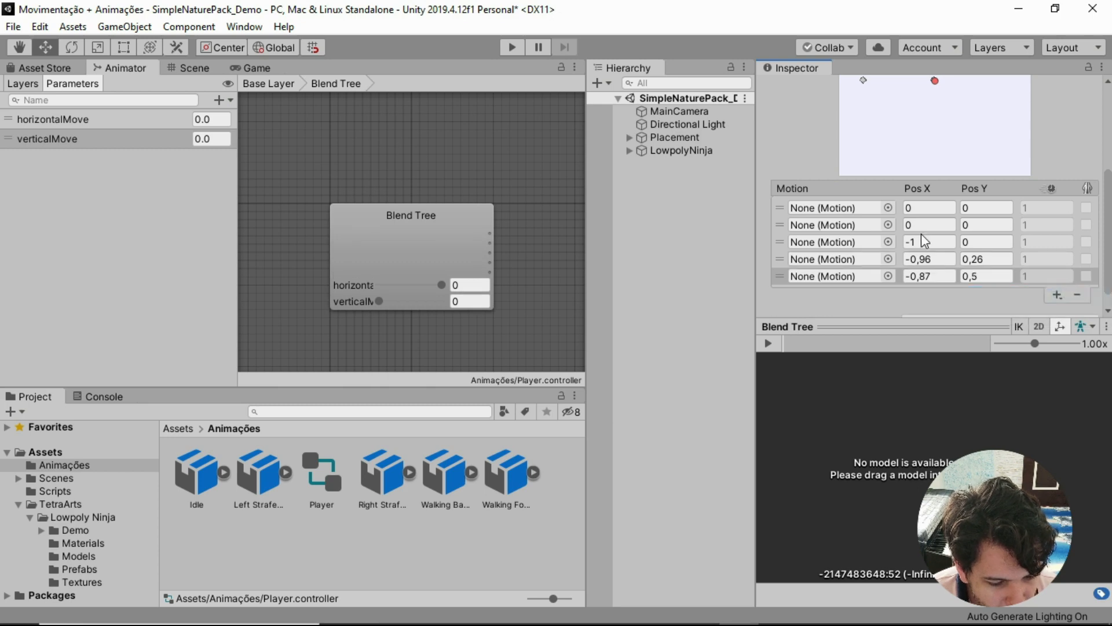
- Set Pos X and Pos Y to 0 for the last three empty motion fields of the blend tree
click(930, 241)
text(0)
click(928, 258)
text(0)
key(Tab)
text(0)
click(986, 275)
text(0)
key(shift+Tab)
text(0)
scroll(926, 277, up, 5)
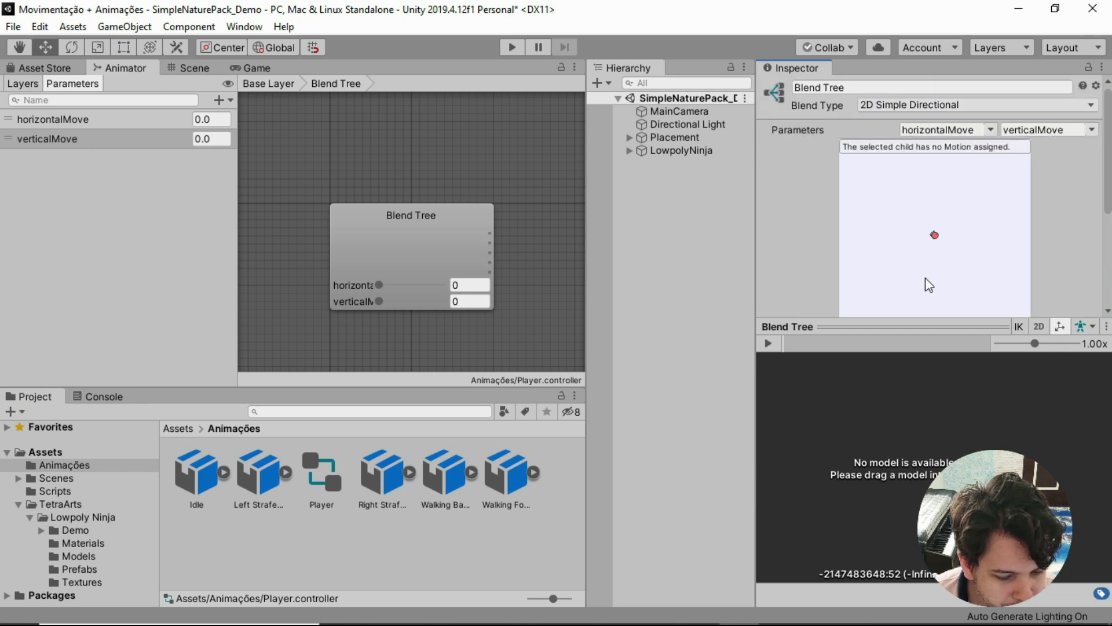
- Assign Idle, Left Waking, Right Walking, Walking Backward and Walking Forward, in that order, to the blend tree's five motion fields
scroll(926, 277, down, 5)
scroll(924, 277, up, 4)
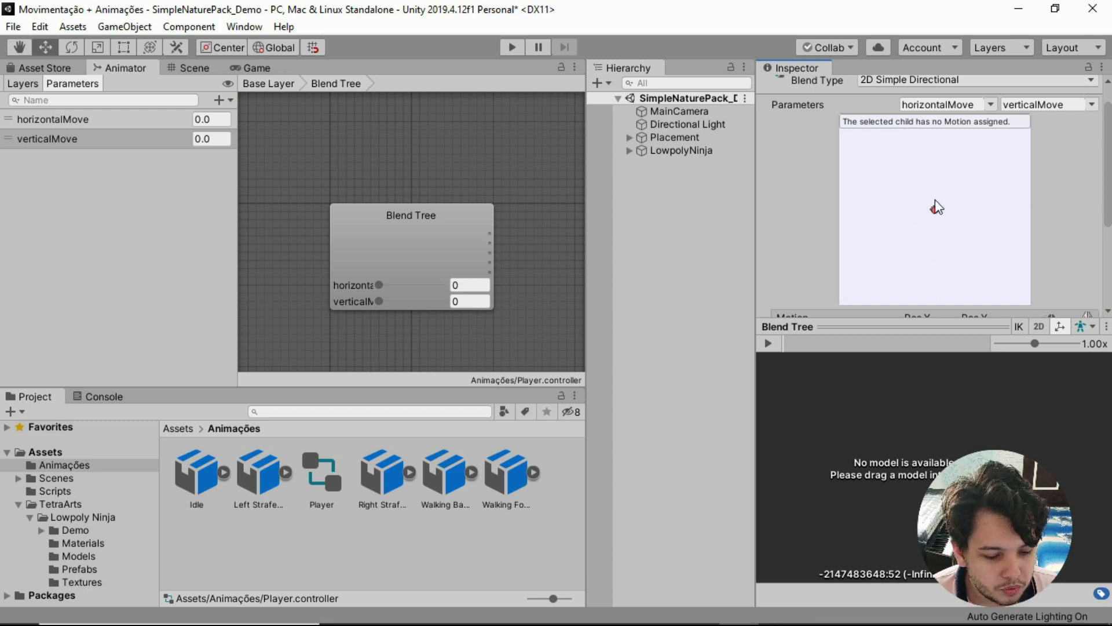
scroll(799, 224, down, 5)
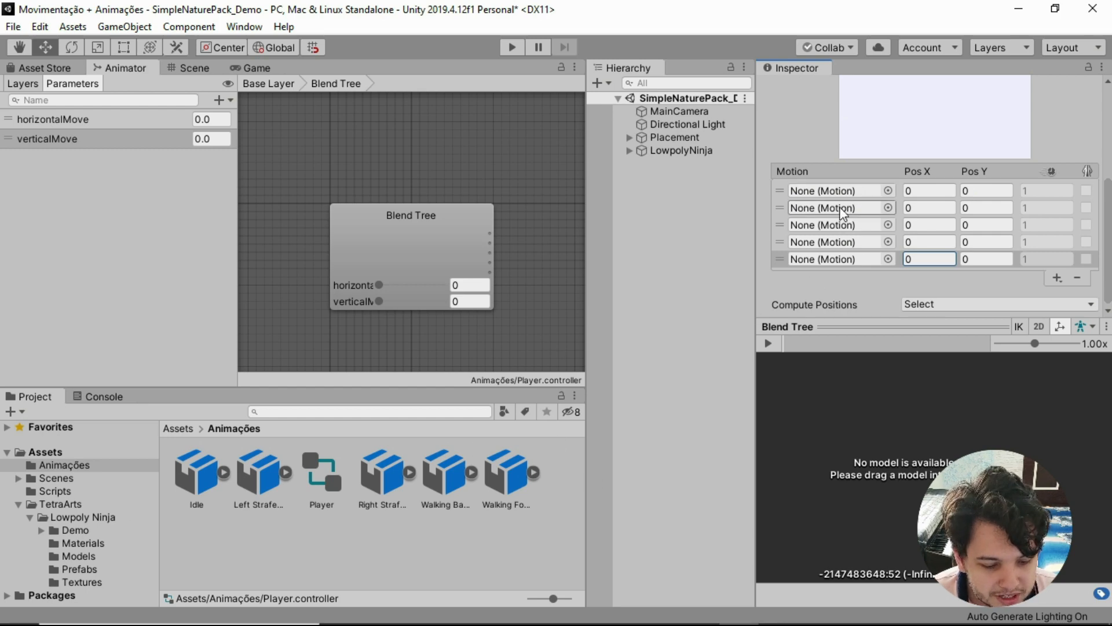
click(887, 190)
click(516, 283)
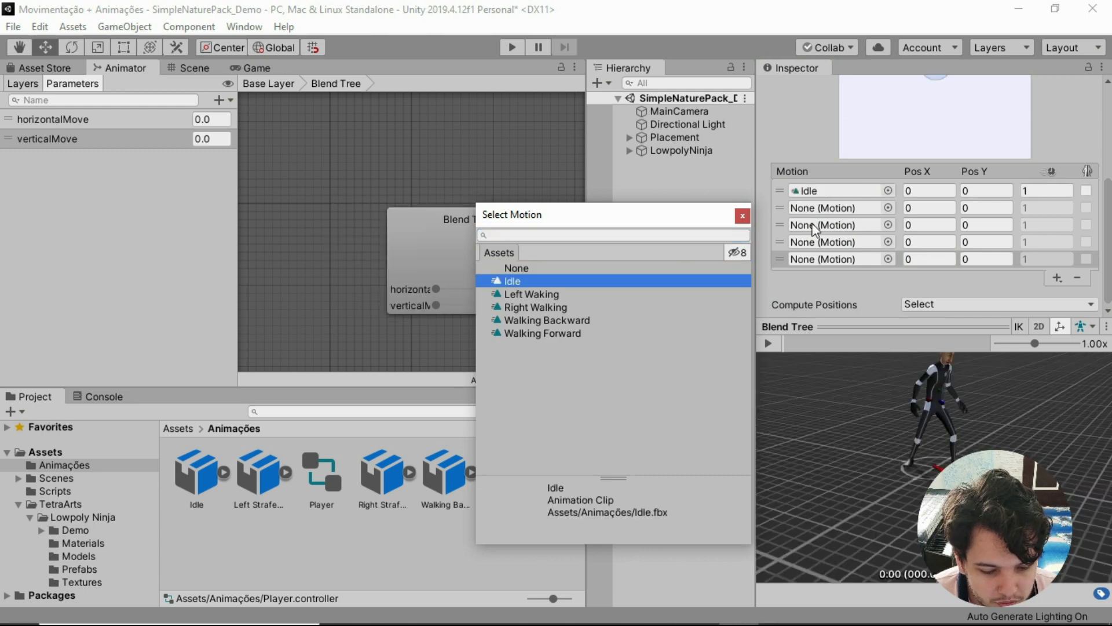
click(886, 208)
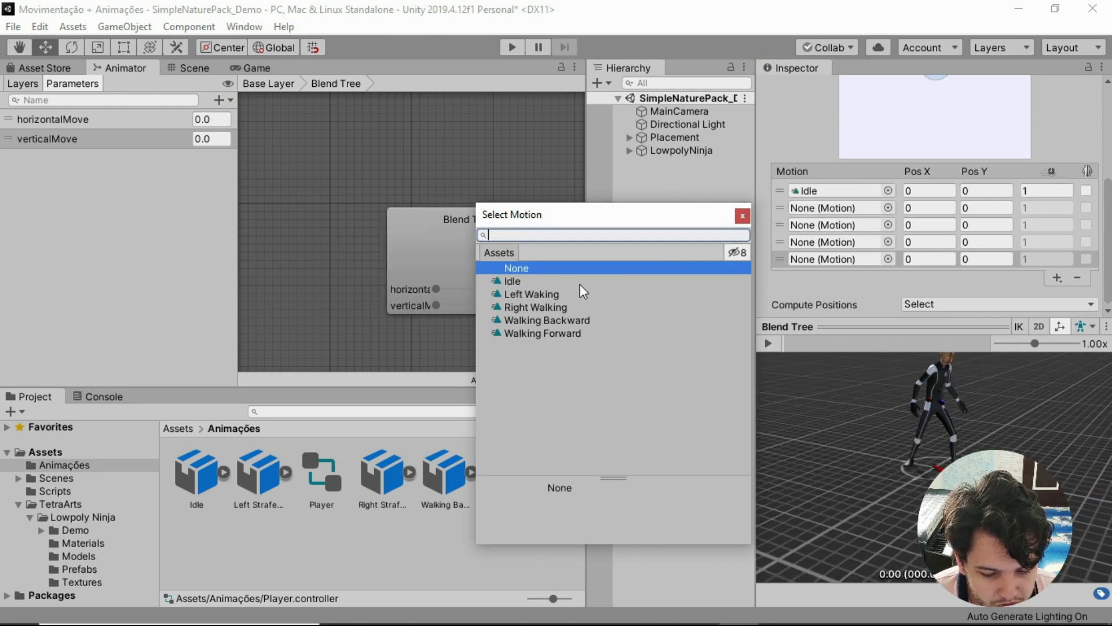
click(540, 294)
click(888, 225)
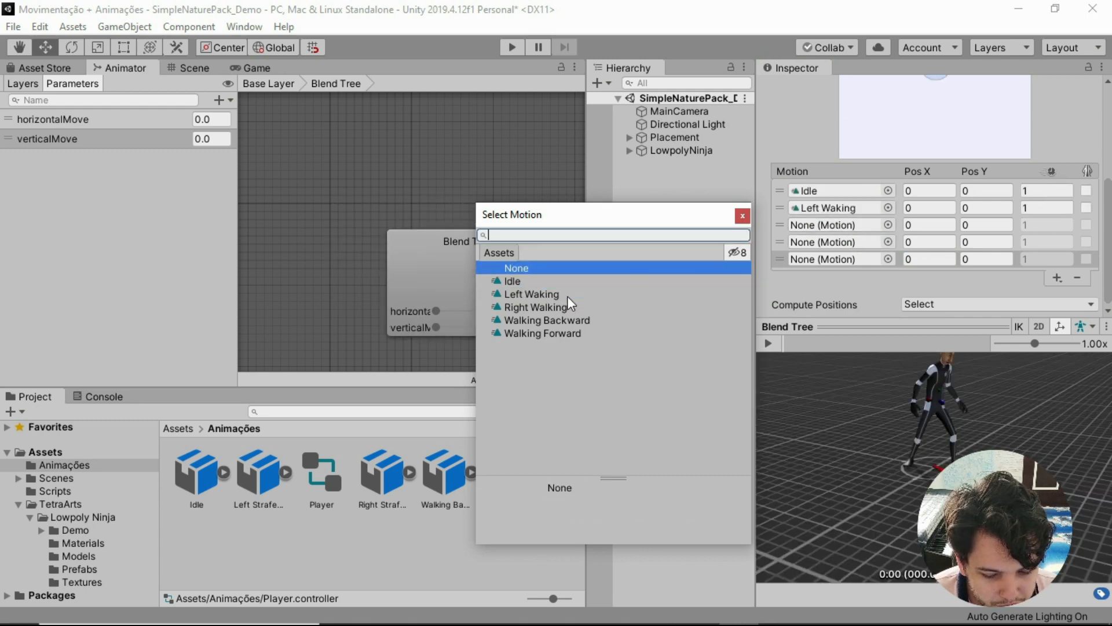
click(554, 306)
click(888, 242)
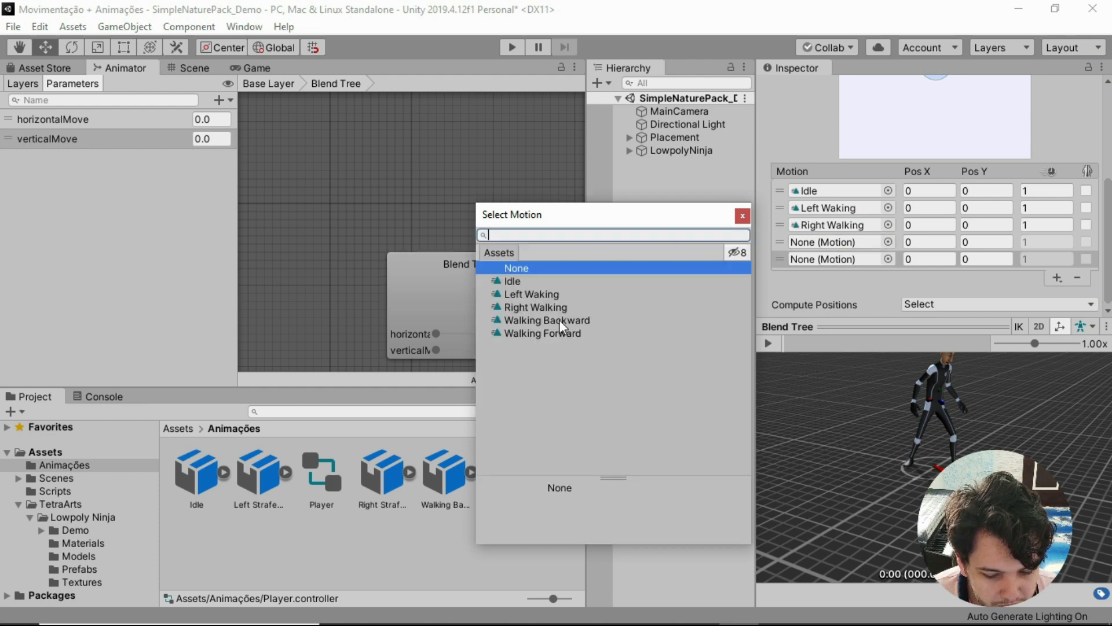
click(556, 321)
click(886, 259)
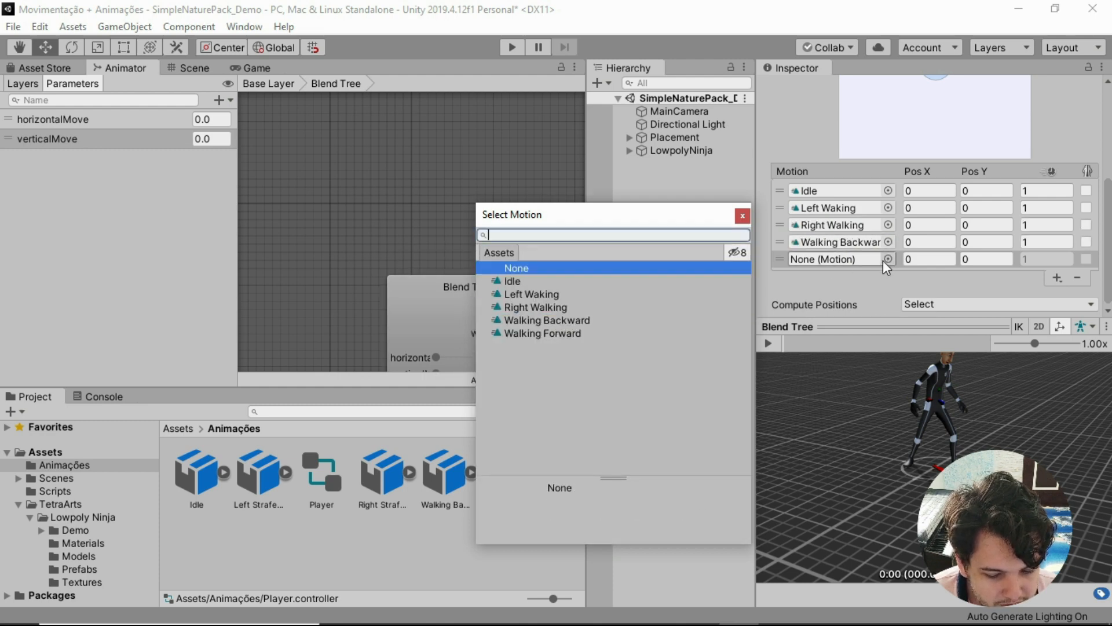
click(569, 333)
click(742, 216)
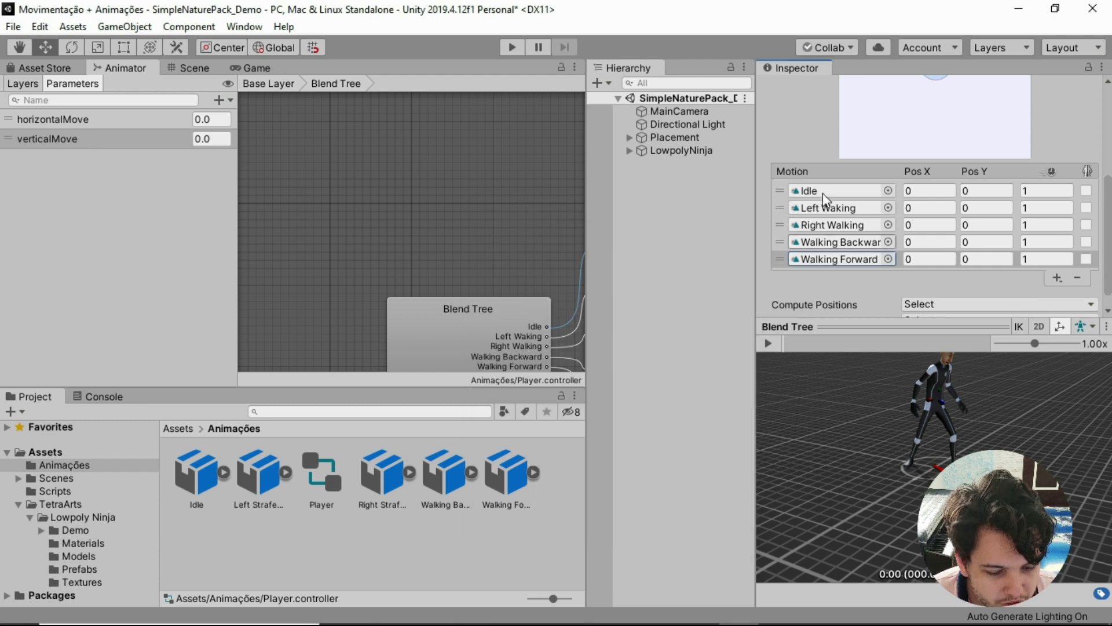
- Examine the blend tree's 2D graph and motion positions, moving the preview point slightly away from the centre
scroll(861, 273, up, 5)
scroll(858, 267, down, 4)
scroll(858, 264, up, 4)
scroll(857, 261, down, 4)
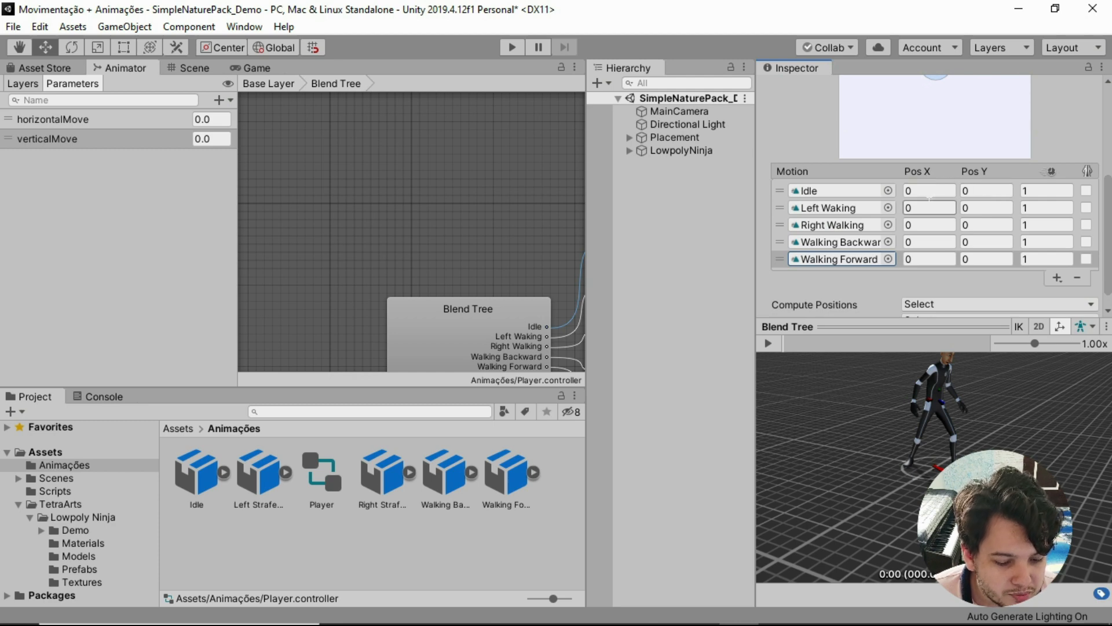
click(916, 193)
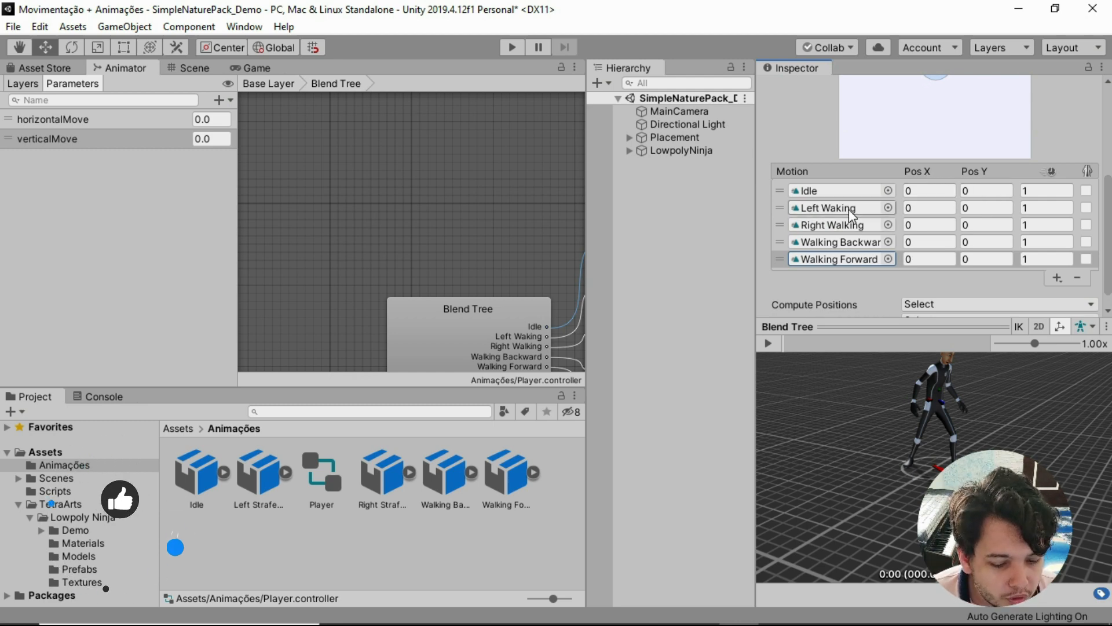
scroll(849, 210, up, 5)
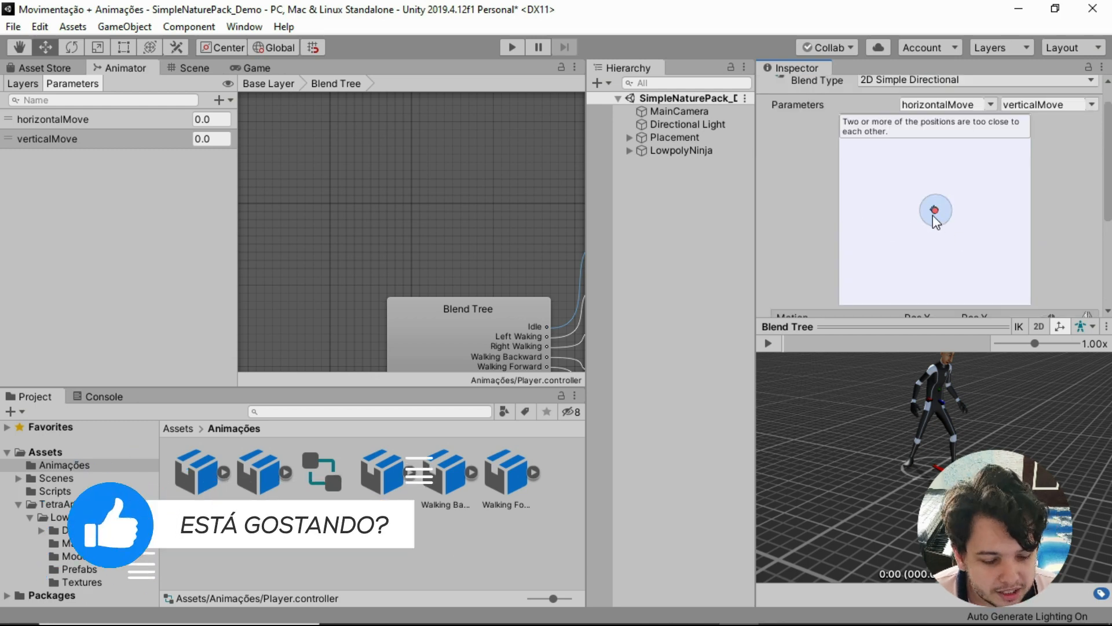
mouse_move(934, 210)
mouse_down()
mouse_move(840, 214)
mouse_move(933, 216)
mouse_up()
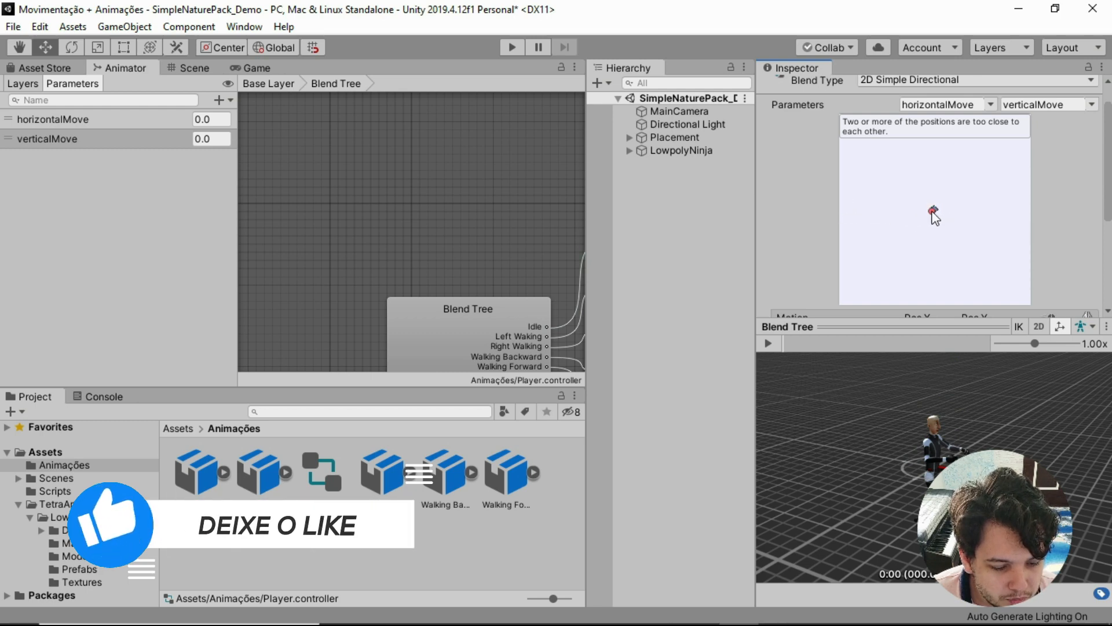
- Set Pos X to -1 for the Left Waking motion and to 1 for the Right Walking motion
scroll(904, 223, down, 5)
click(923, 193)
text(-)
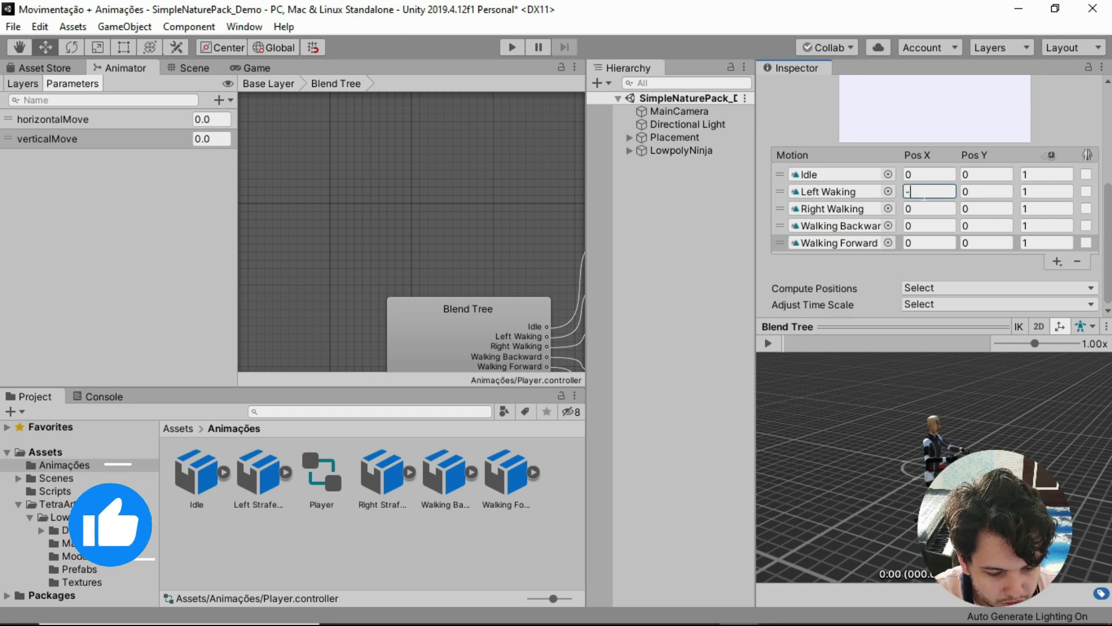
text(1)
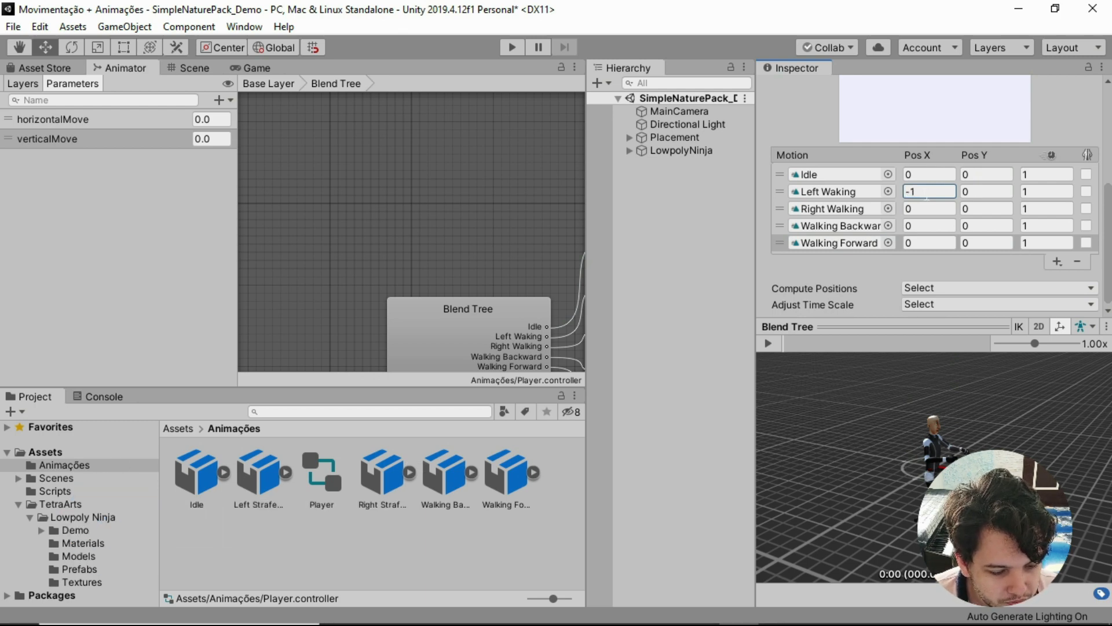
click(979, 196)
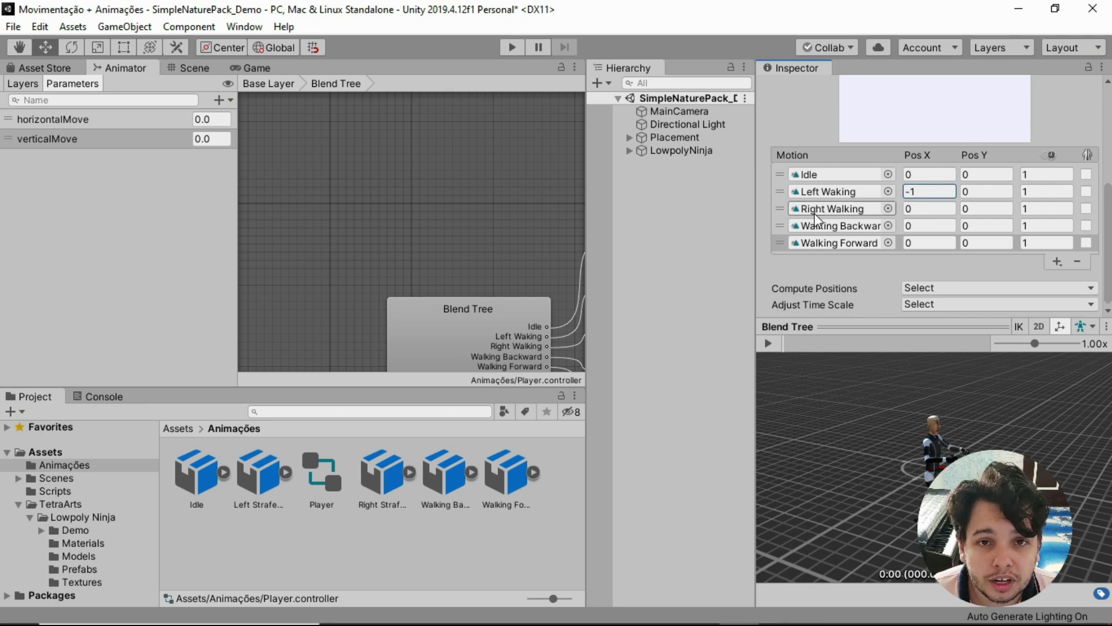
click(920, 206)
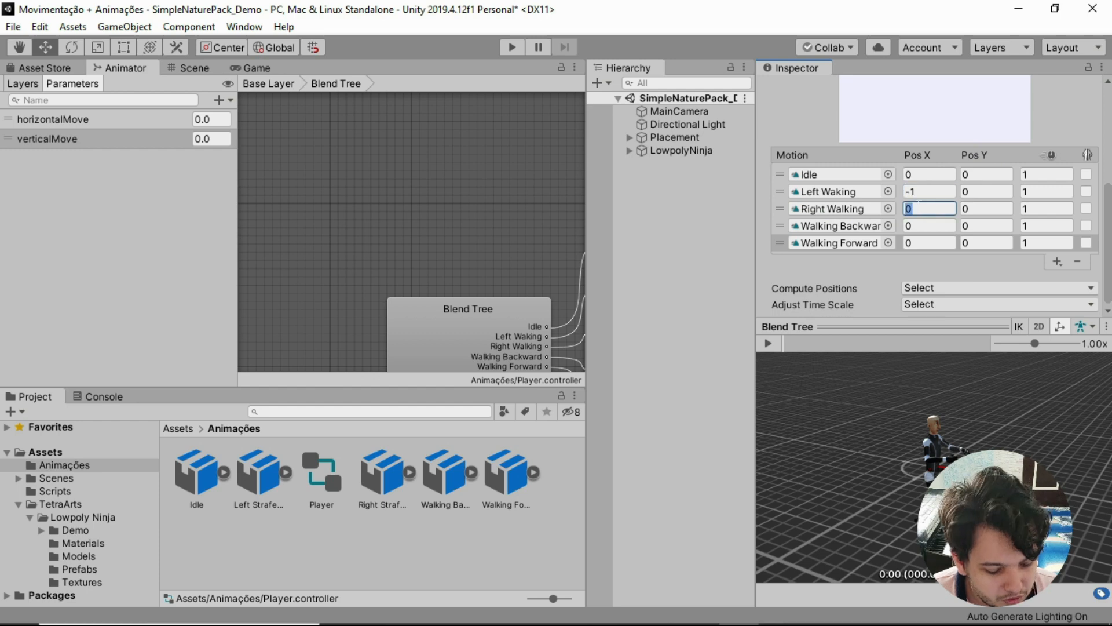
text(1)
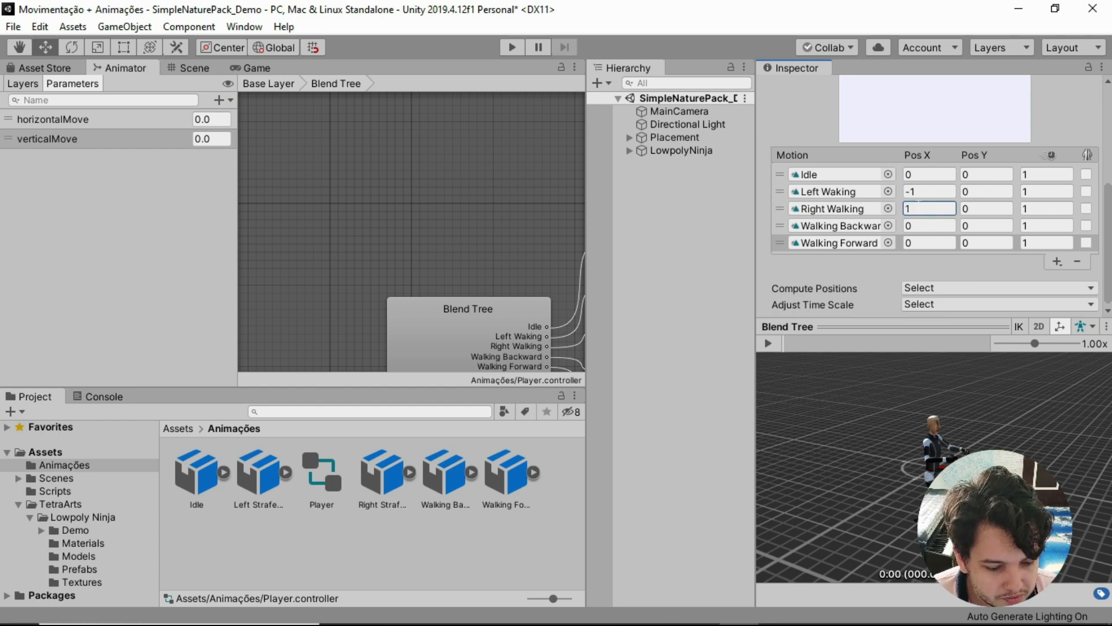
click(924, 226)
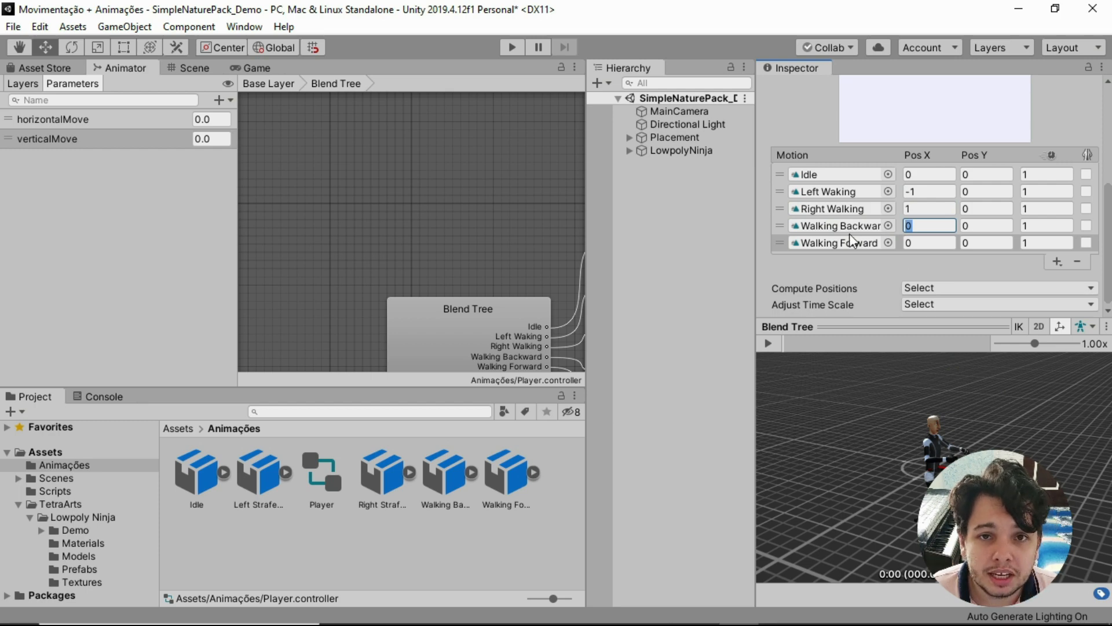
scroll(912, 257, up, 3)
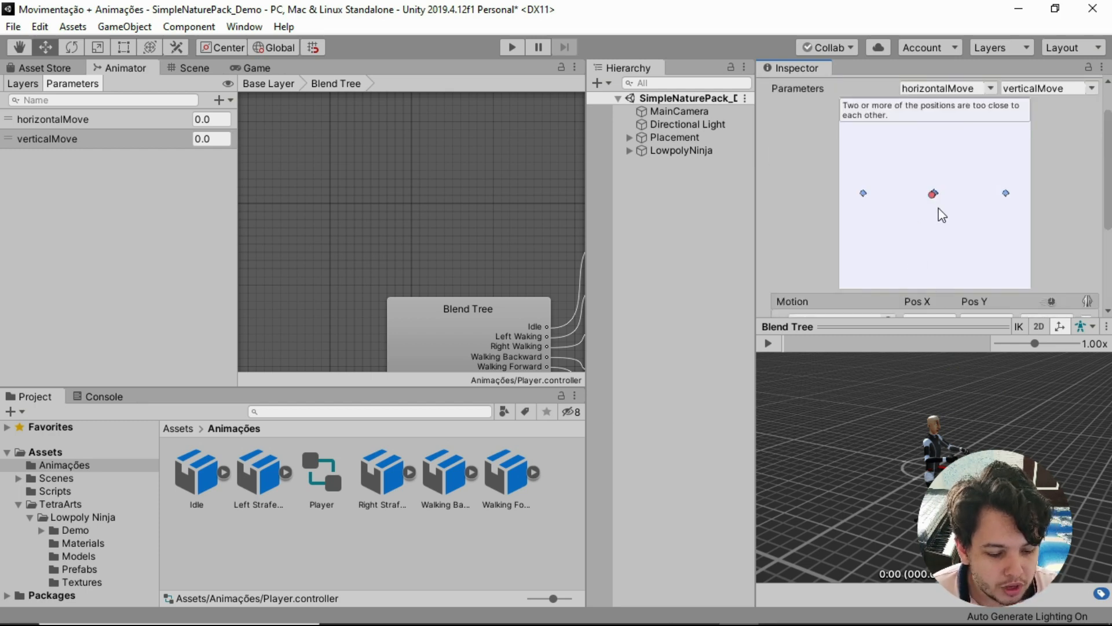
scroll(941, 215, down, 3)
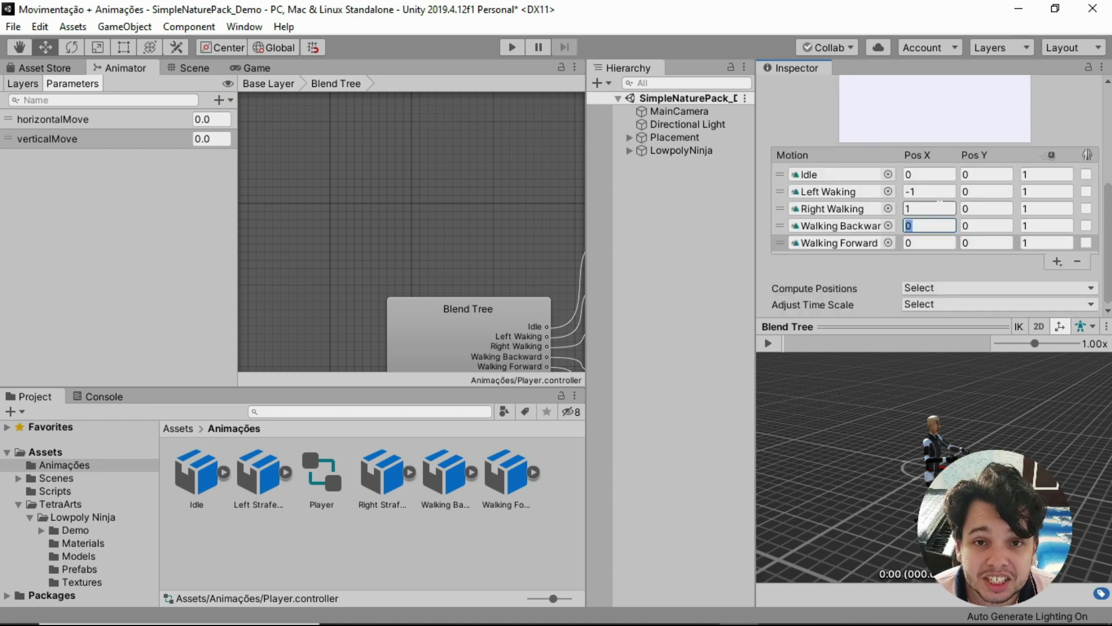
text(-1)
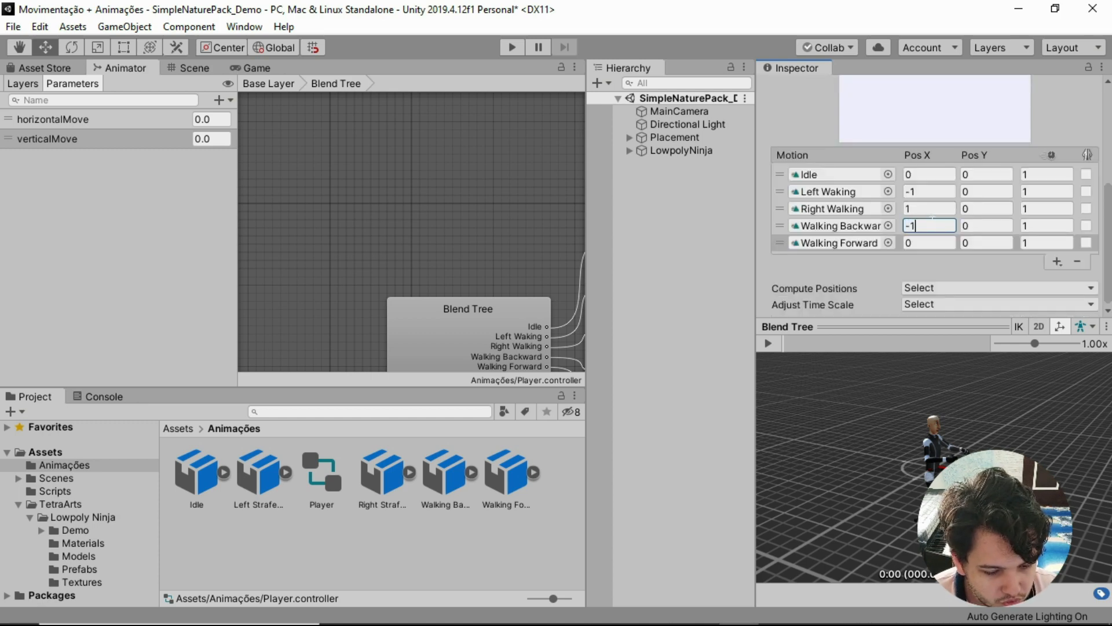
key(BackSpace)
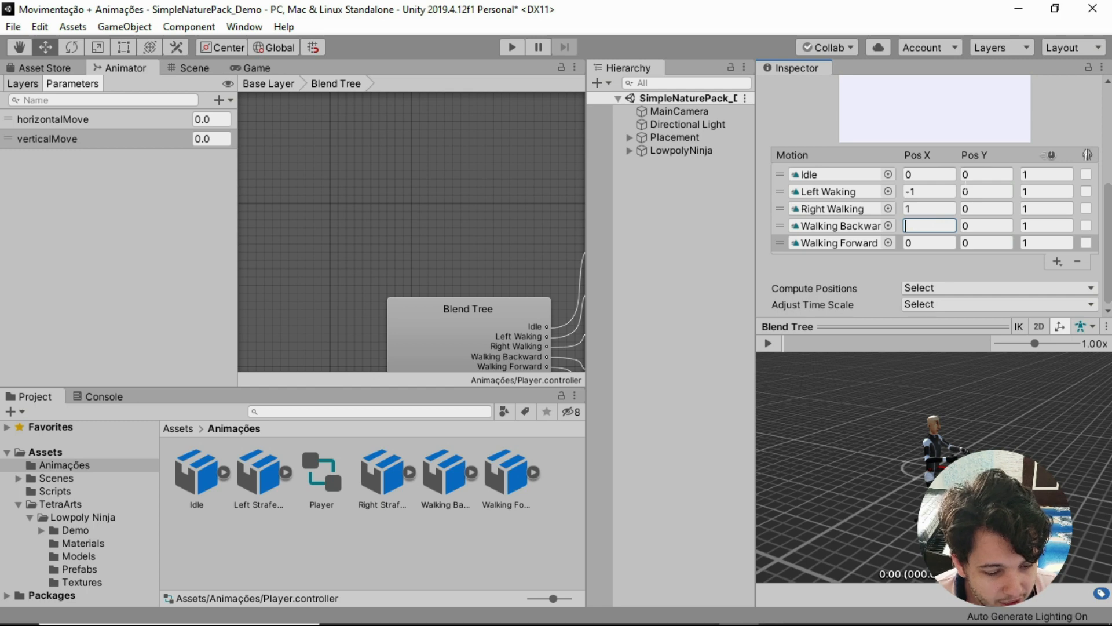
- Set Pos Y to -1 for the Walking Backward motion and to 1 for the Walking Forward motion
click(977, 225)
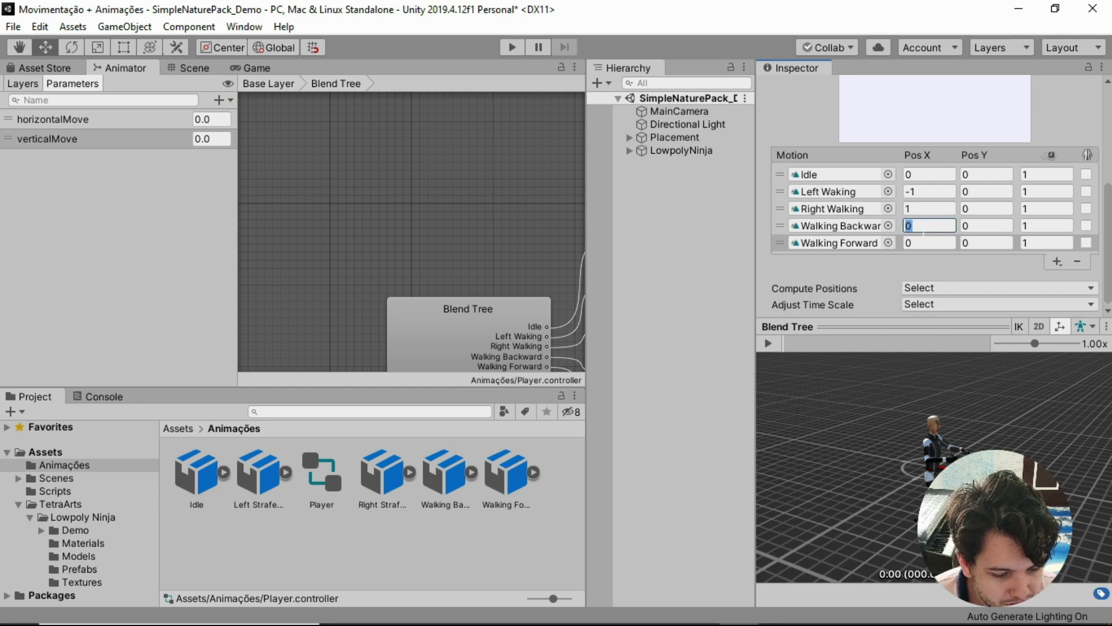
key(ctrl+a)
text(-)
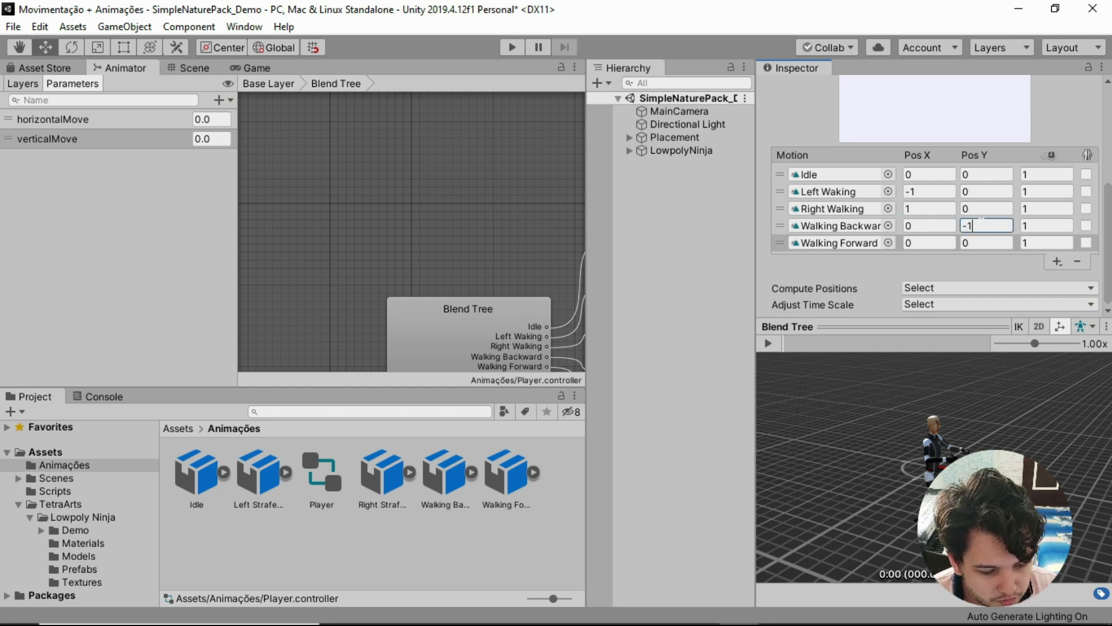
key(Tab)
key(Tab)
key(Tab)
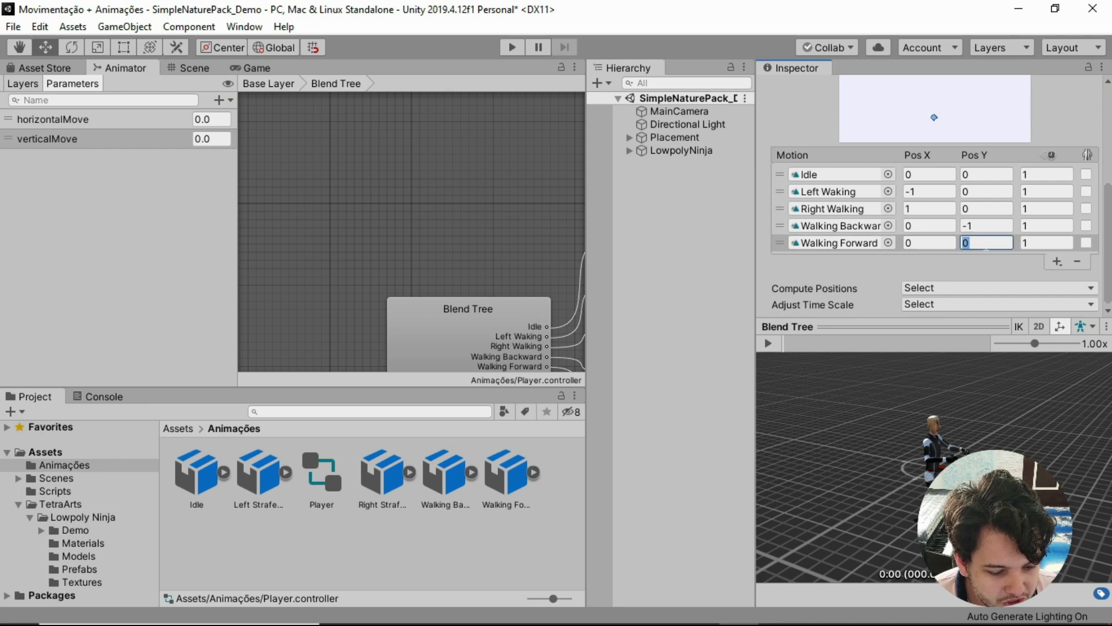
text(1)
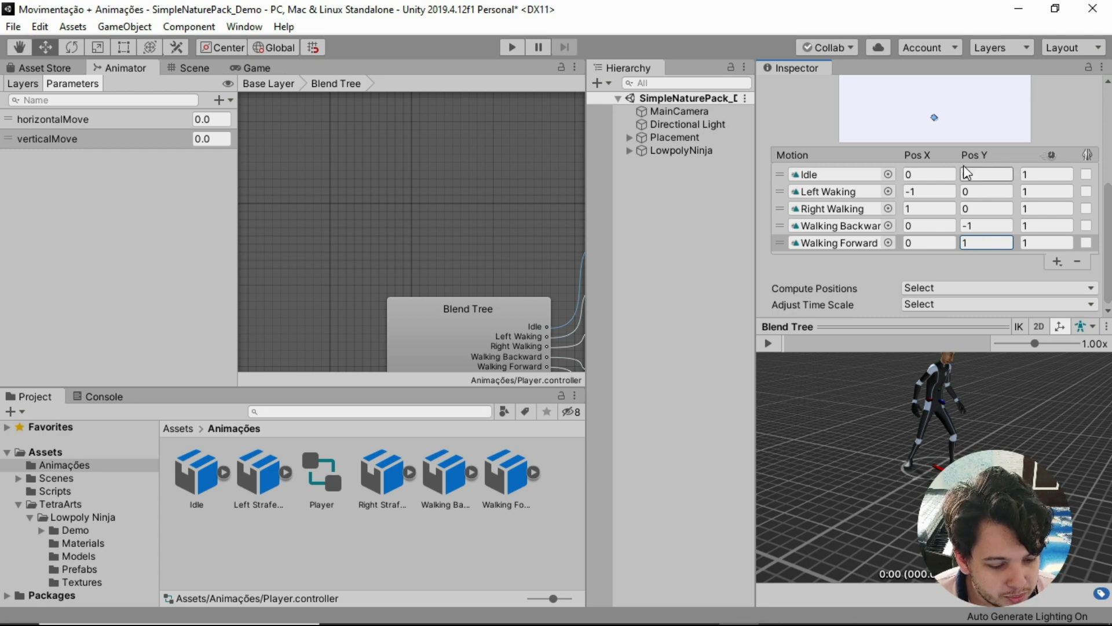
- Review the motion positions in the blend graph and play the blend tree's animation preview
scroll(877, 249, up, 3)
scroll(877, 249, down, 3)
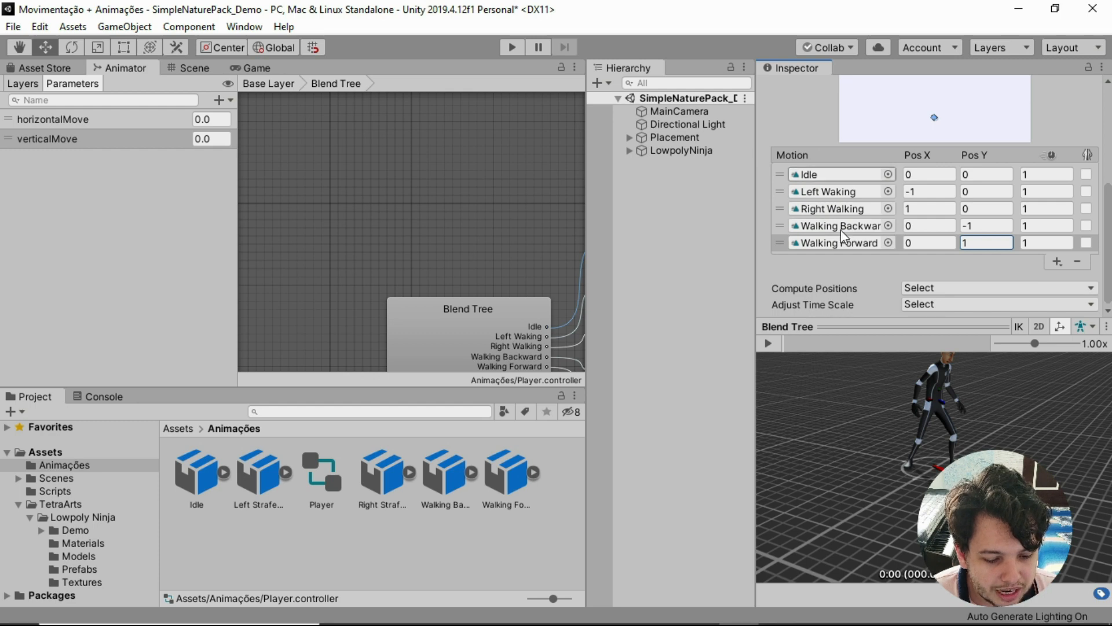
click(768, 343)
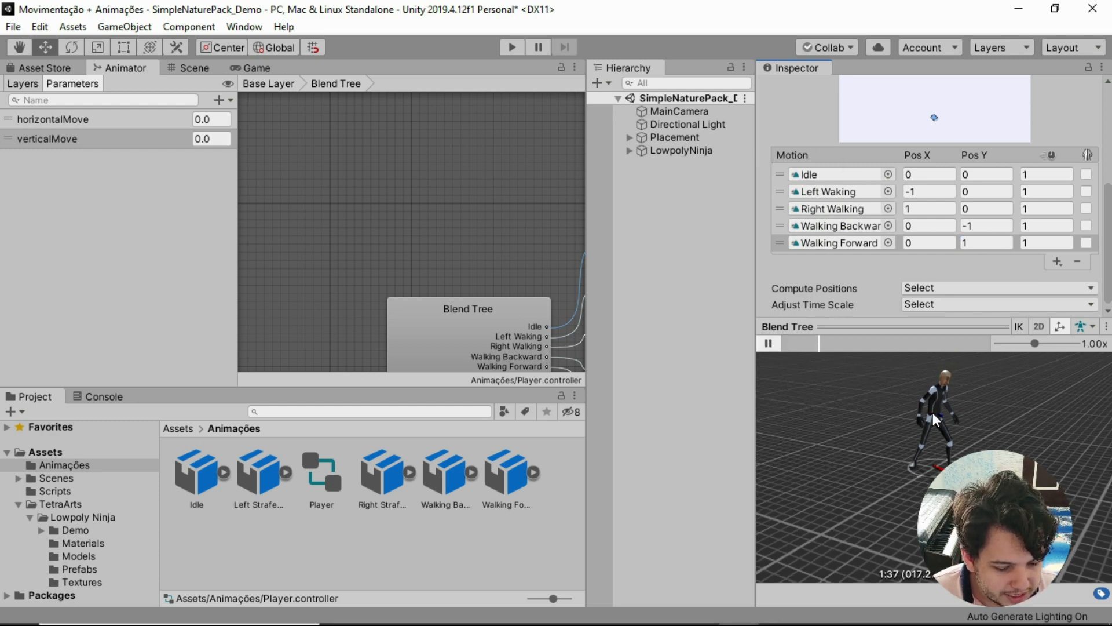
- Preview the blend by moving the preview point toward the upper-right corner and back to the centre, and pause the animation preview
scroll(944, 105, up, 5)
click(943, 228)
drag(944, 230, 1012, 148)
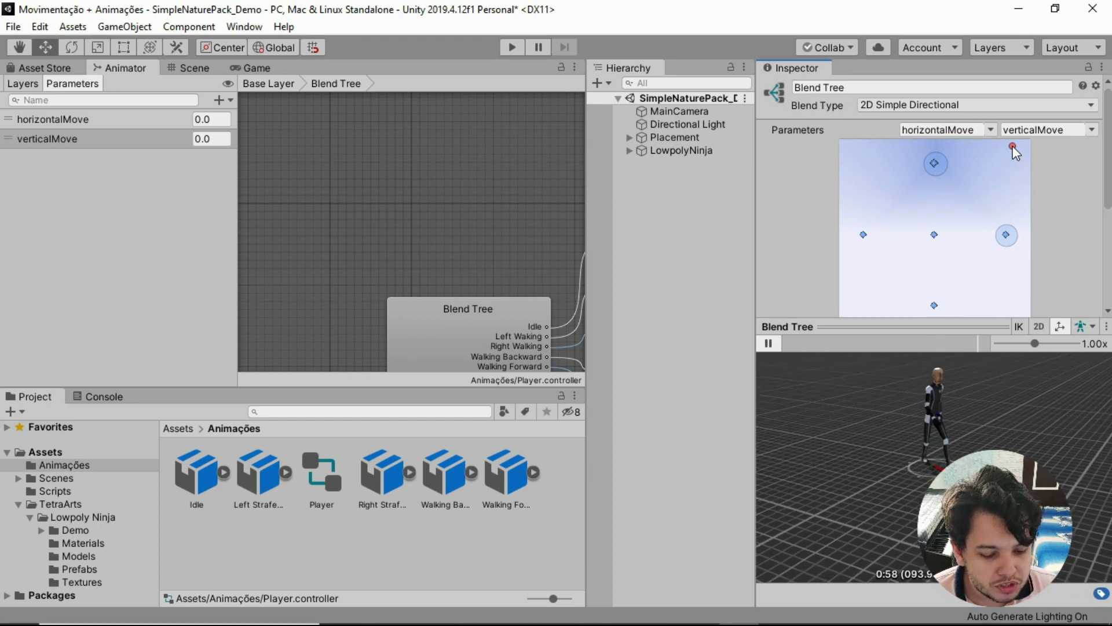
drag(1002, 159, 933, 235)
scroll(773, 181, down, 5)
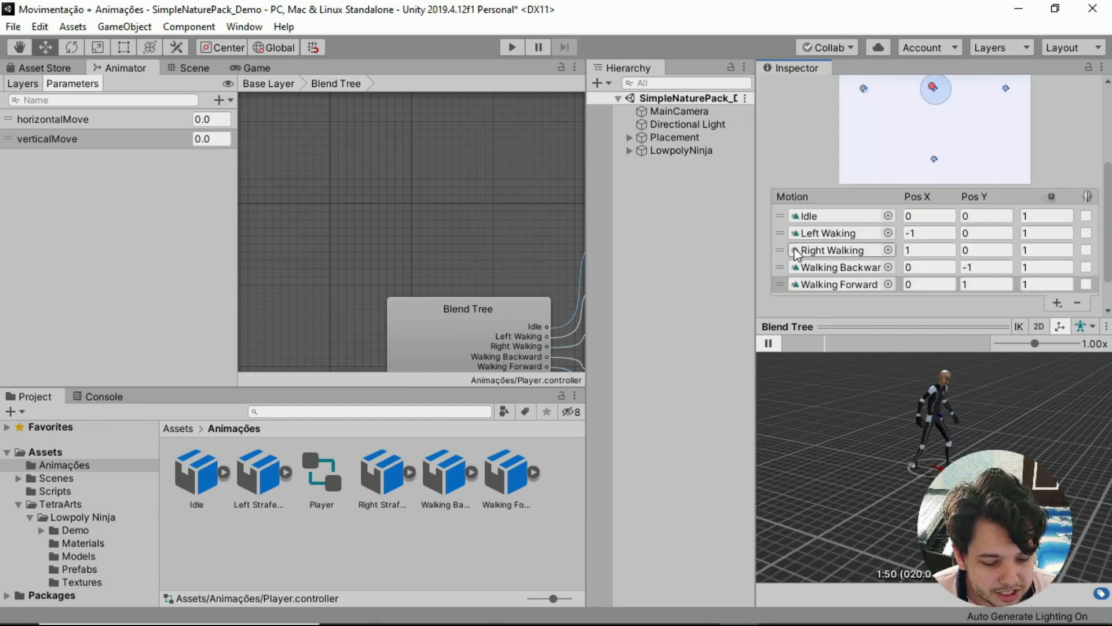
click(768, 343)
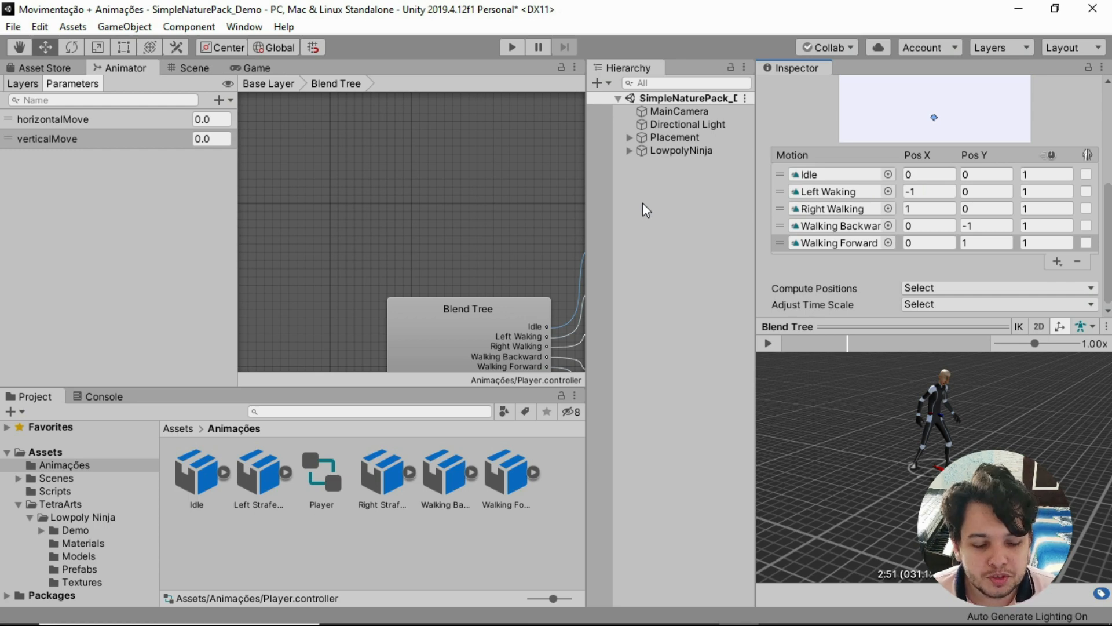
scroll(835, 151, up, 5)
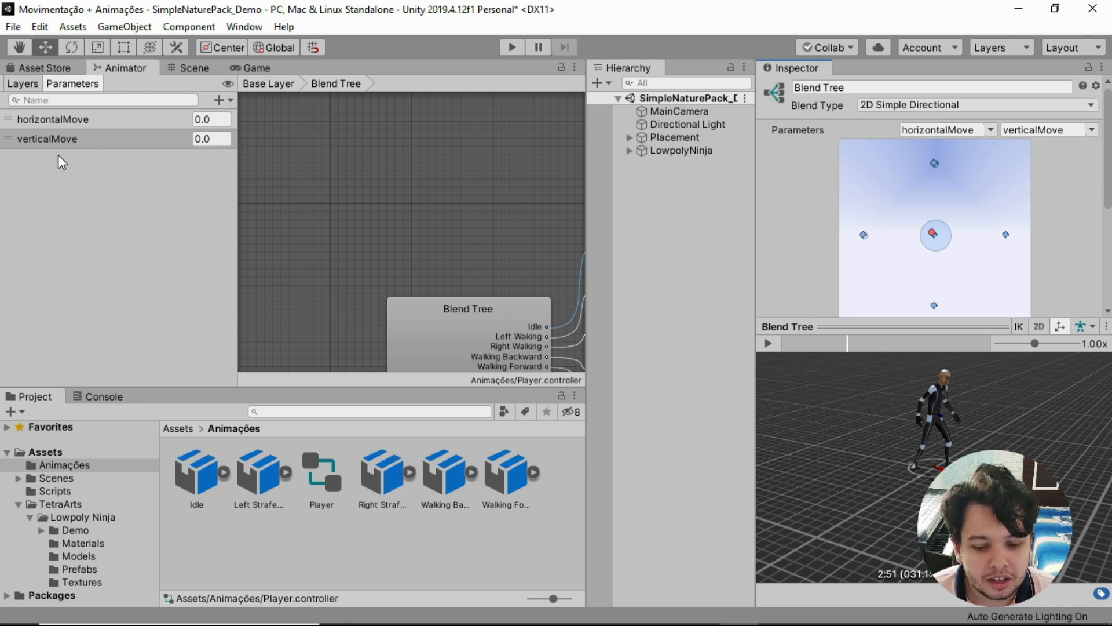
- Open the Player script from the Assets/Scripts folder in Visual Studio
click(178, 429)
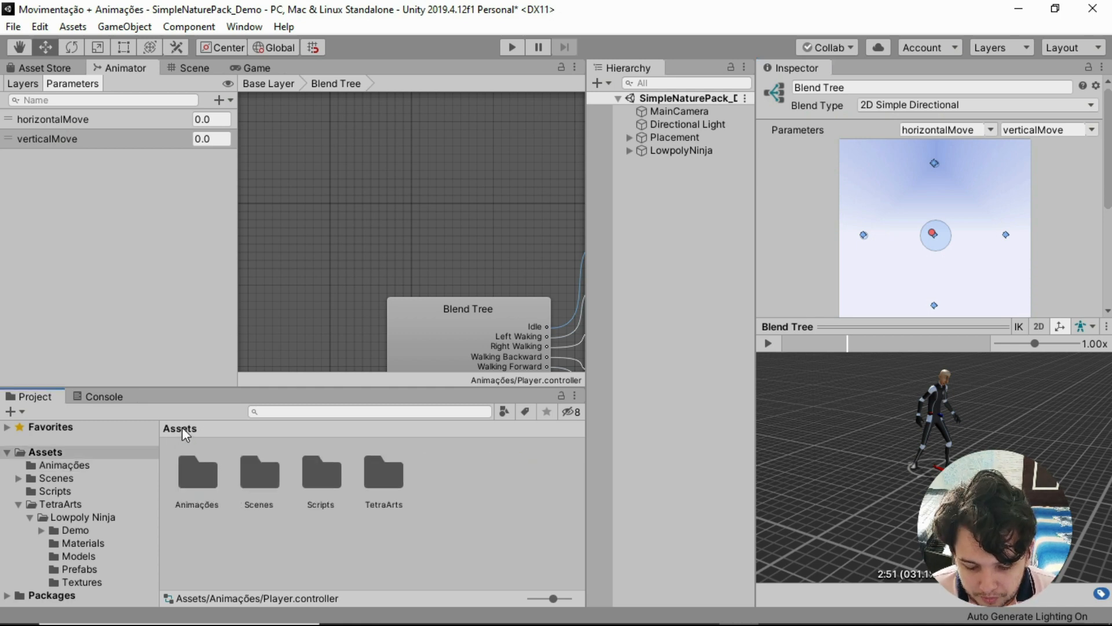
double_click(319, 477)
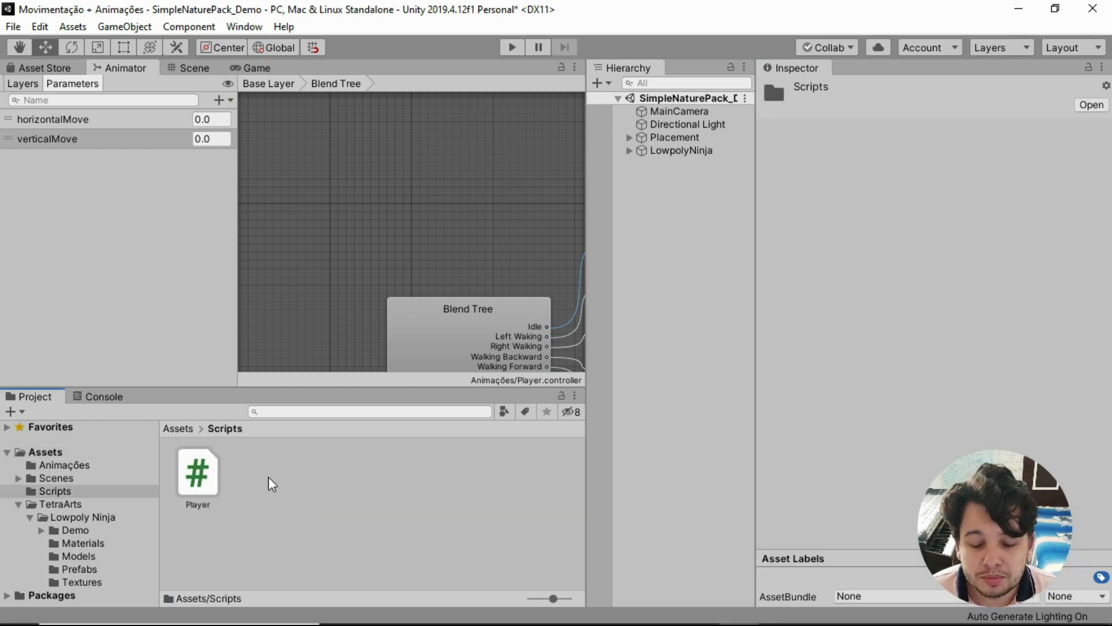
click(195, 478)
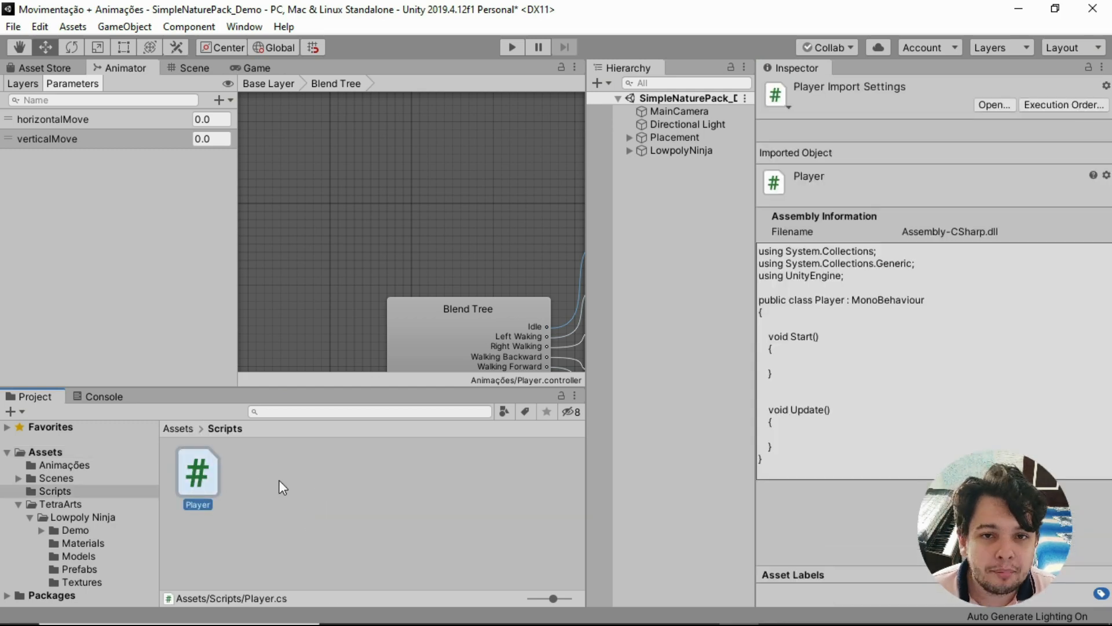
click(279, 480)
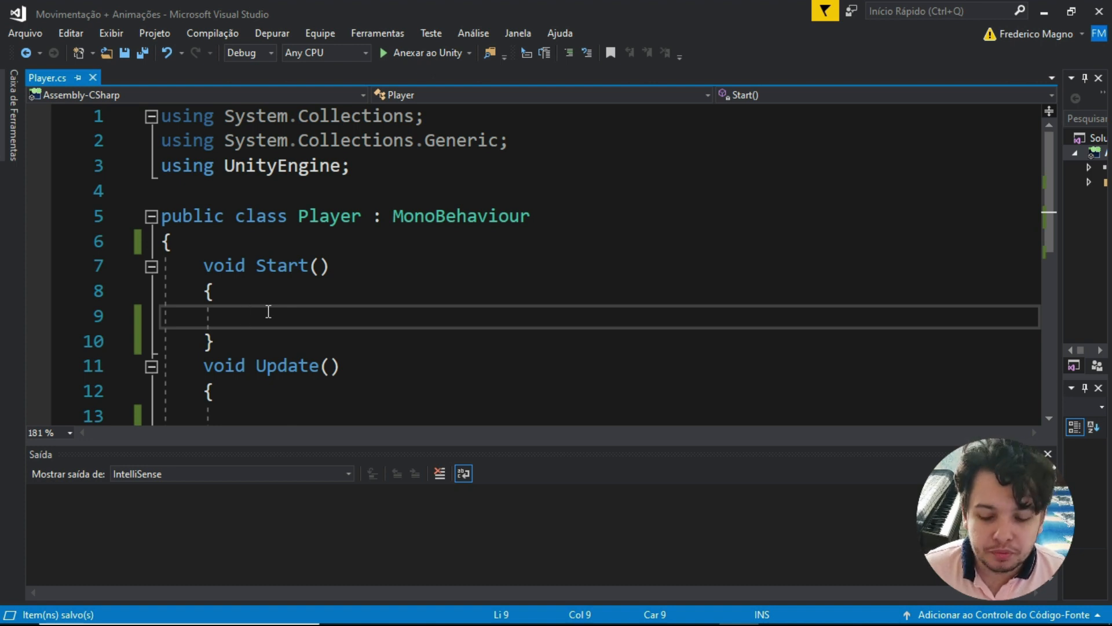
- Declare a private Animator field named anim at the top of the Player class, above Start()
click(240, 248)
key(Return)
key(Return)
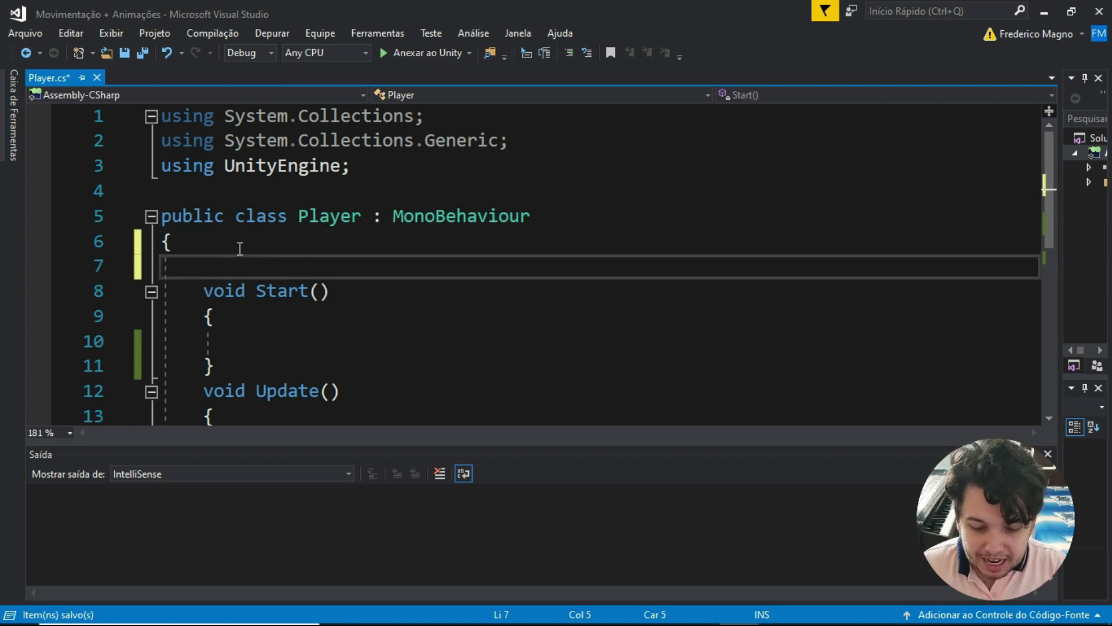
text(private )
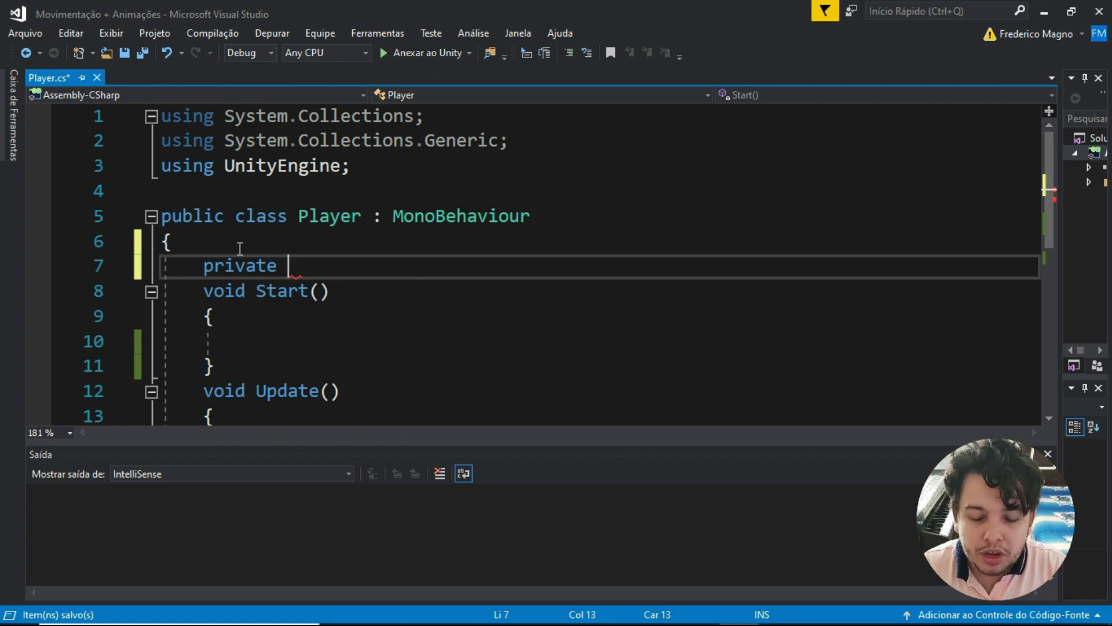
text(Animator )
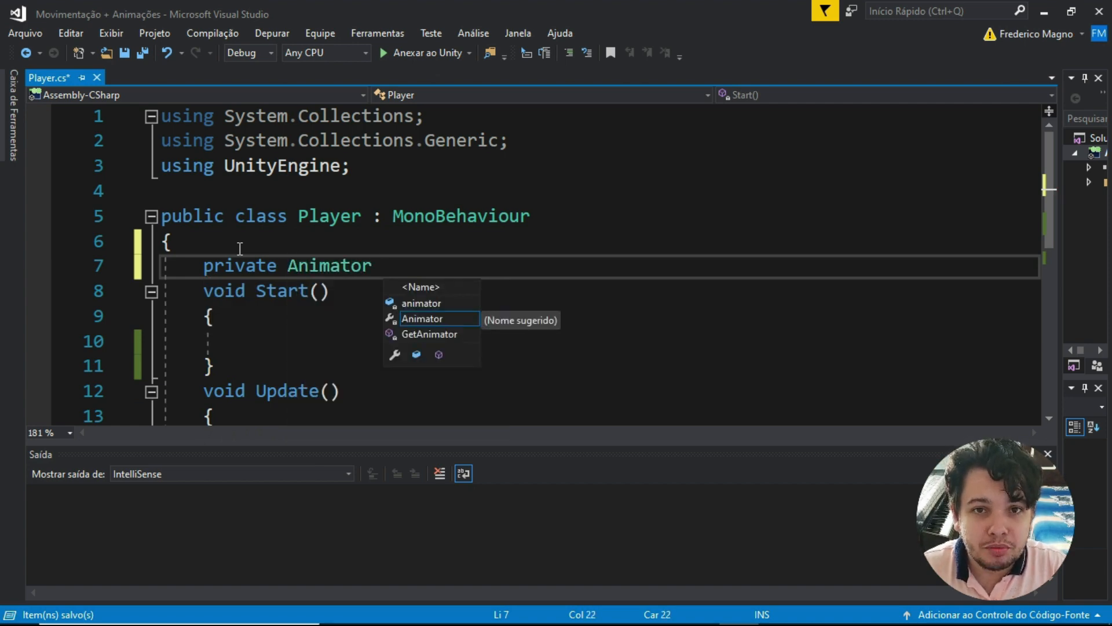
text(anim;)
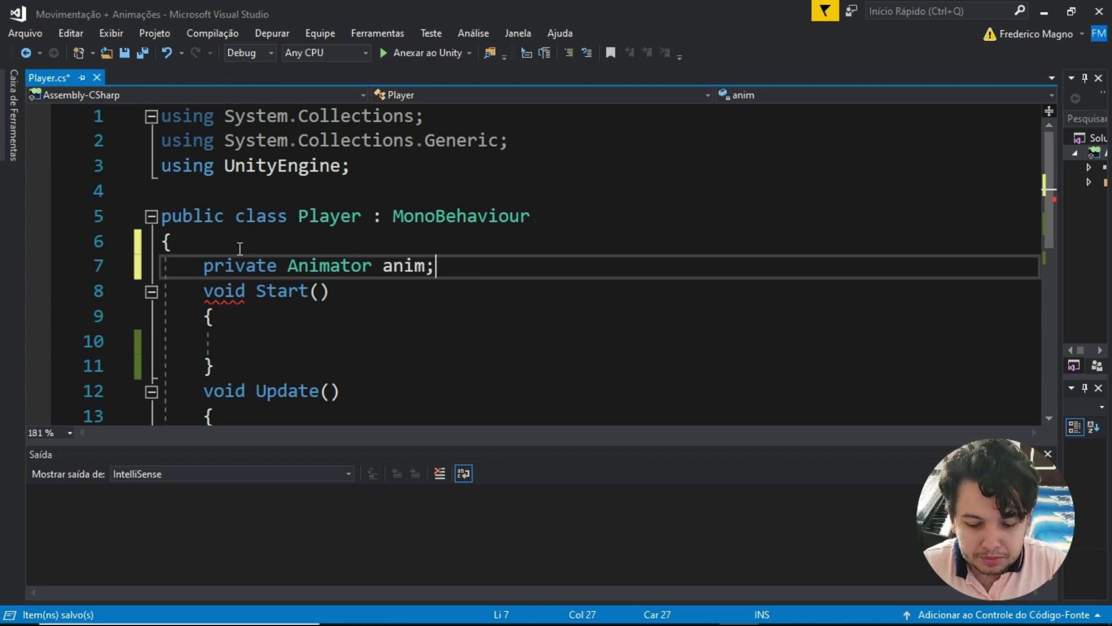
- Declare the private float fields horizontalMove and verticalMove on one line below the Animator field
key(Return)
text(private)
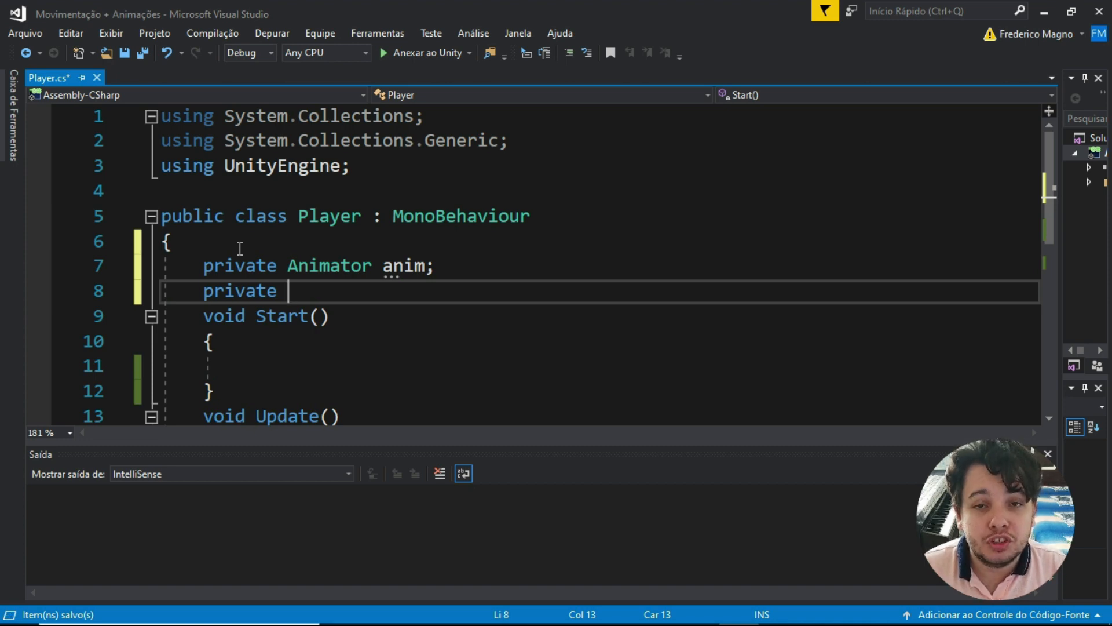
text(float)
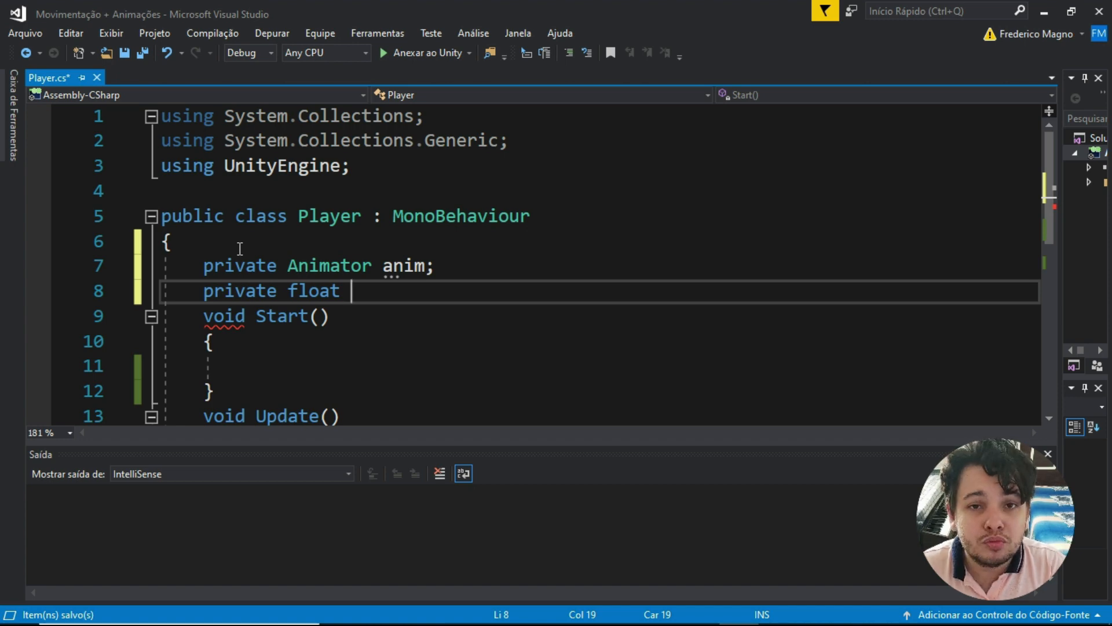
text(horizontalMove, verticalMove;)
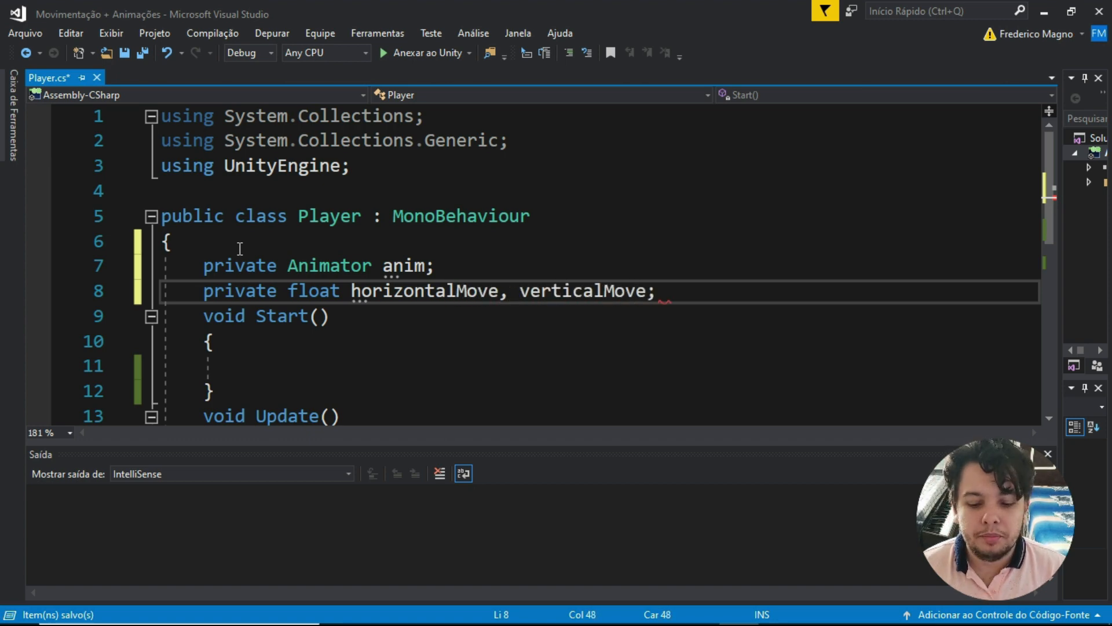
- In Start(), assign anim with GetComponent<Animator>();
click(268, 365)
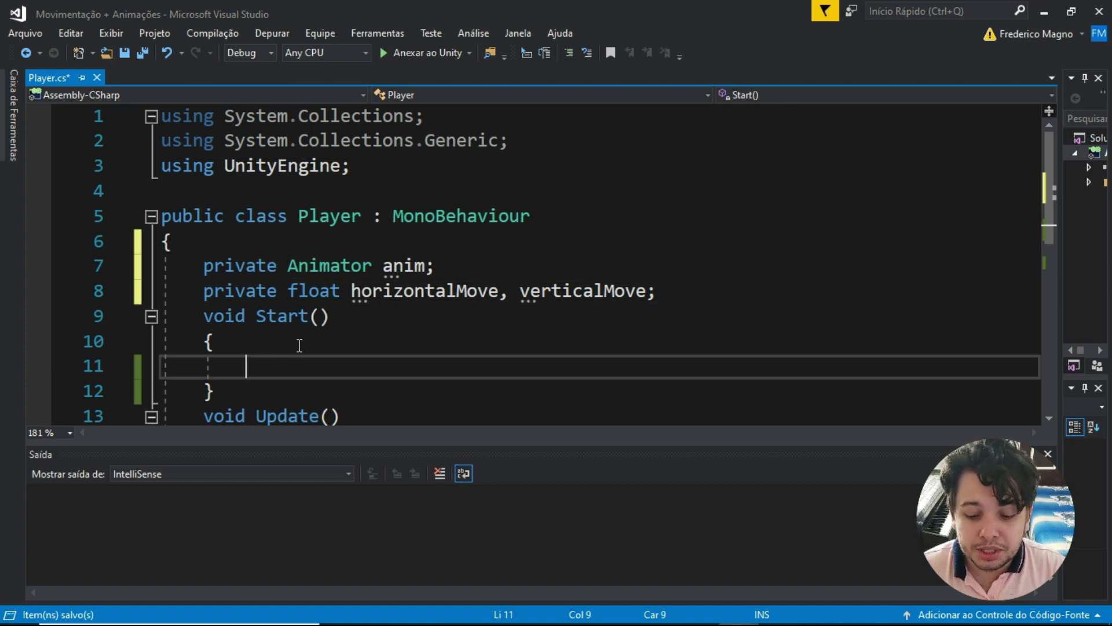
text(anim=)
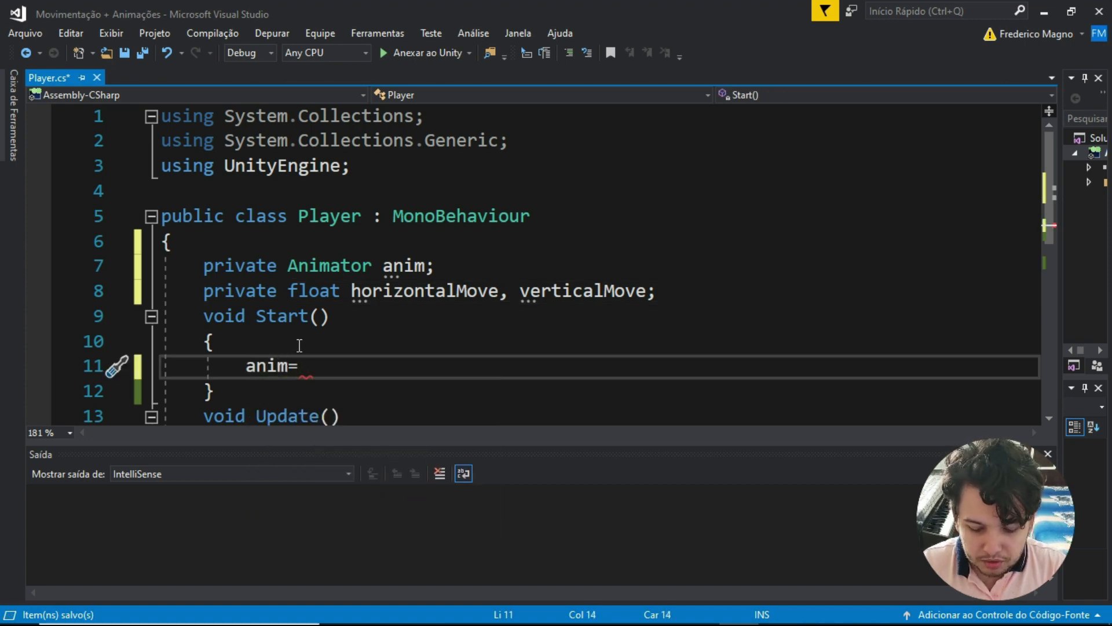
text(get)
key(Tab)
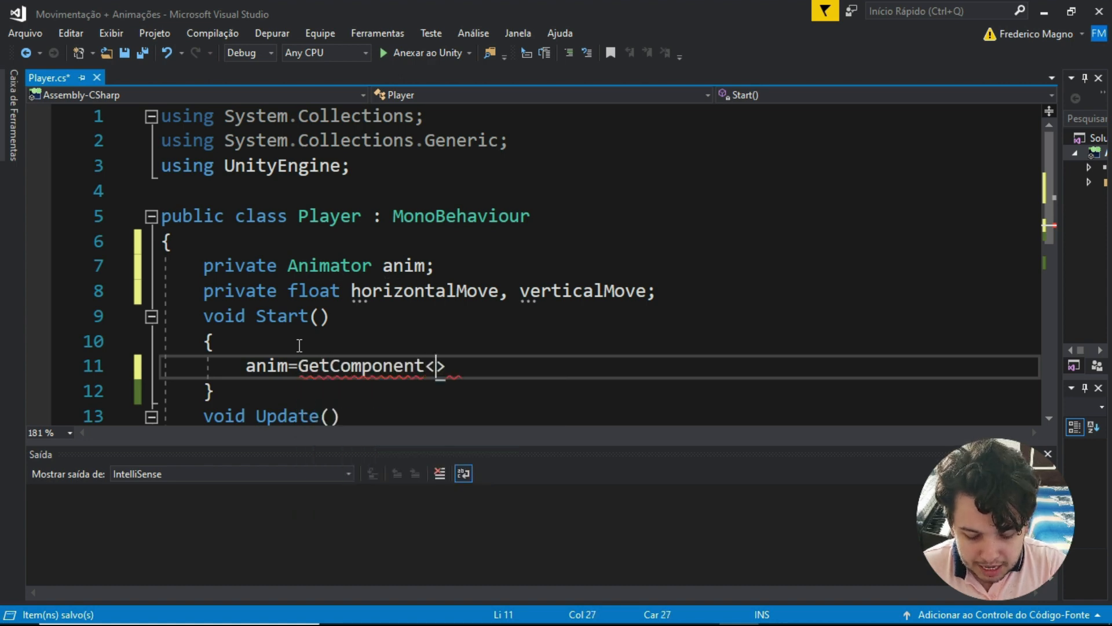
text(<Animator>)
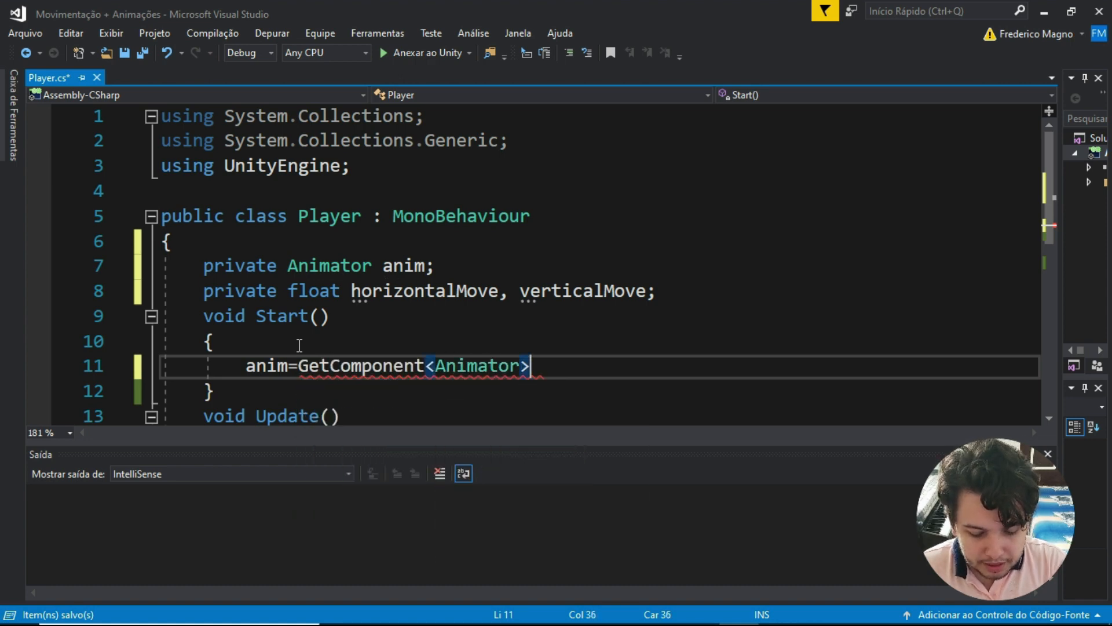
text(();)
- In Update(), write horizontalMove = Input.GetAxisRaw("Horizontal");
scroll(313, 348, down, 2)
click(271, 318)
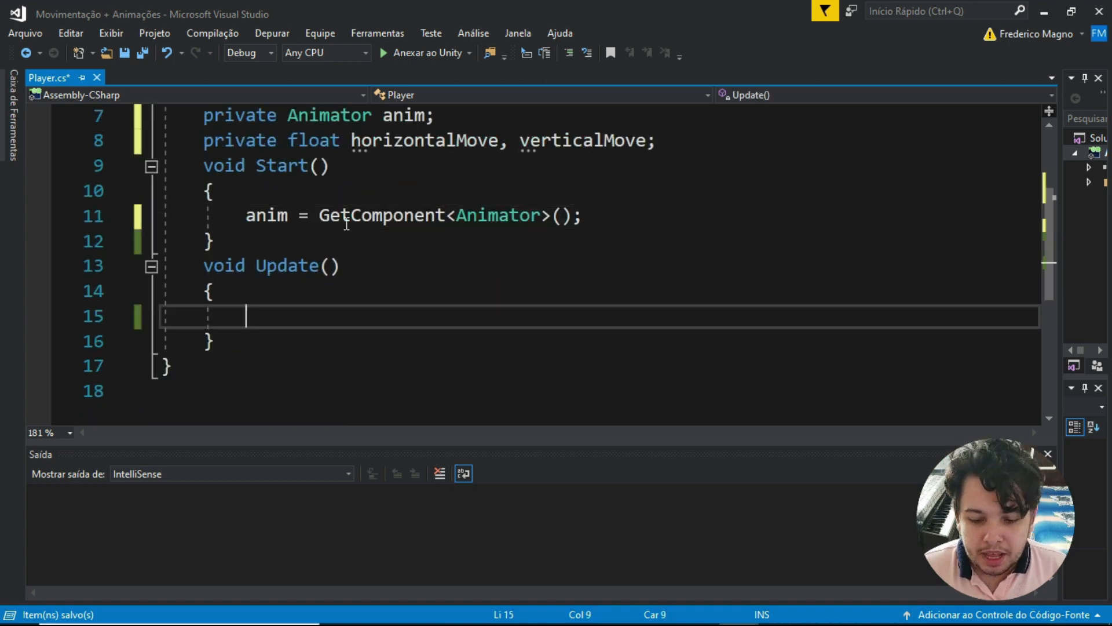
drag(194, 144, 663, 144)
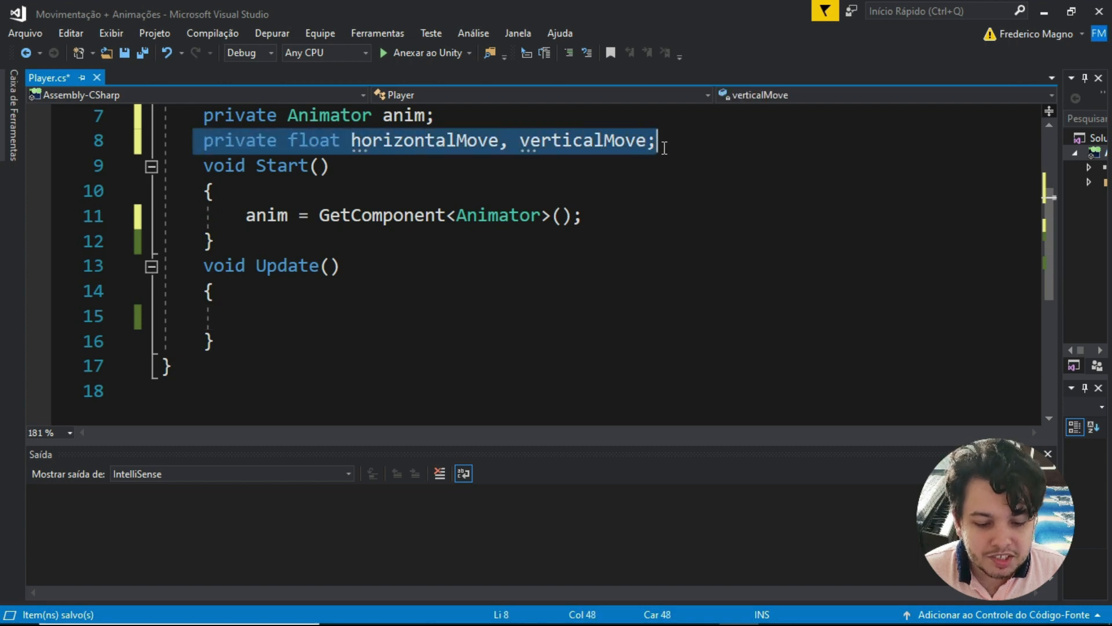
click(672, 145)
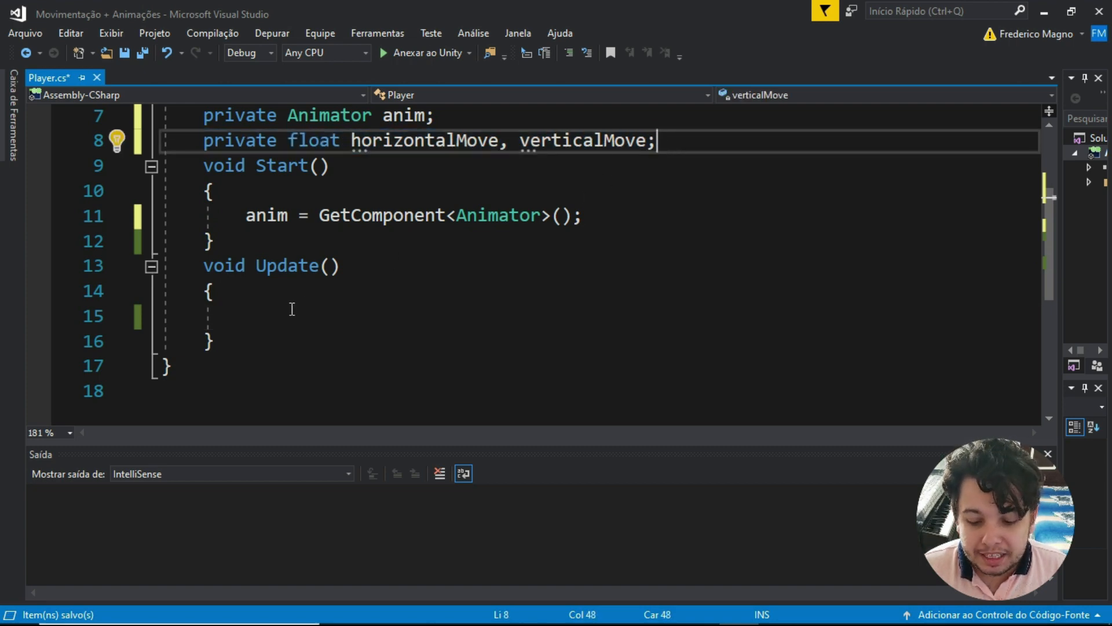
click(268, 312)
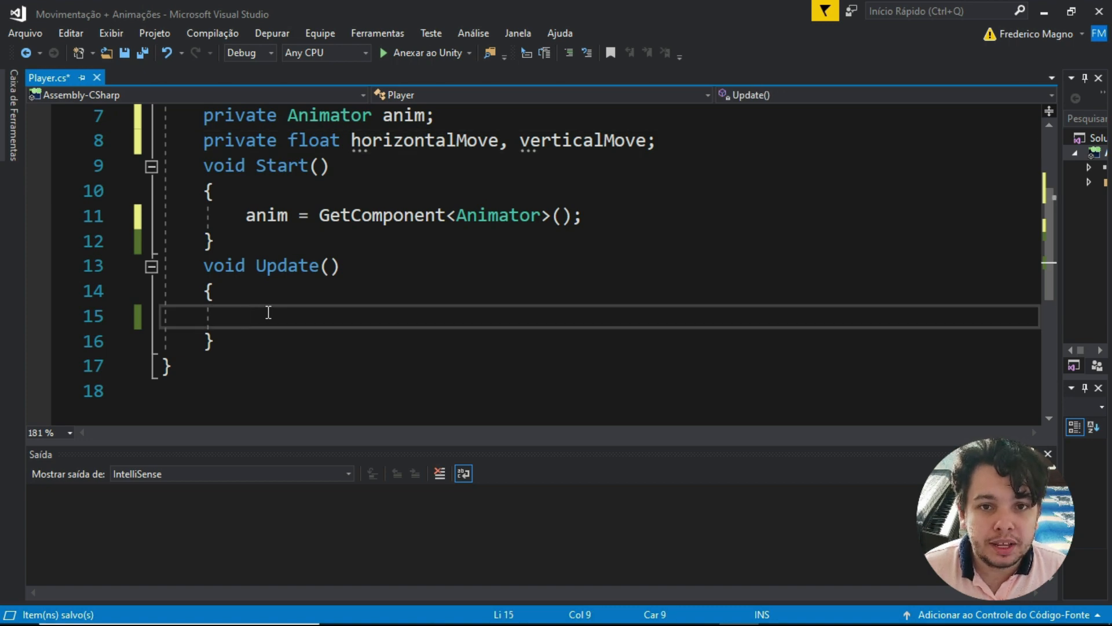
mouse_move(377, 140)
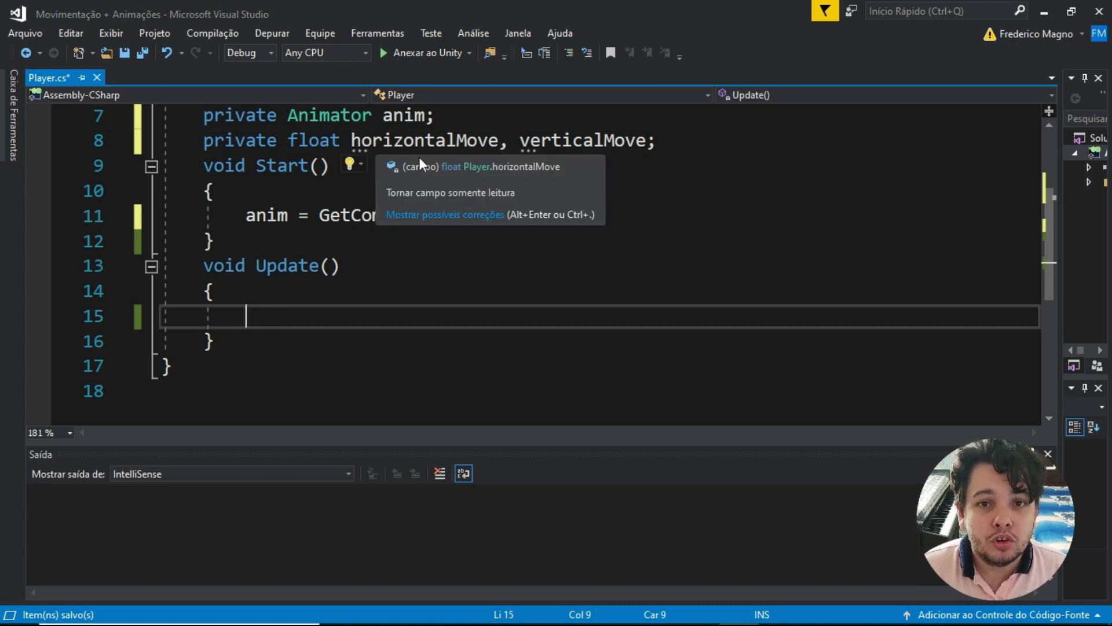
text(horizontalMove=Input.)
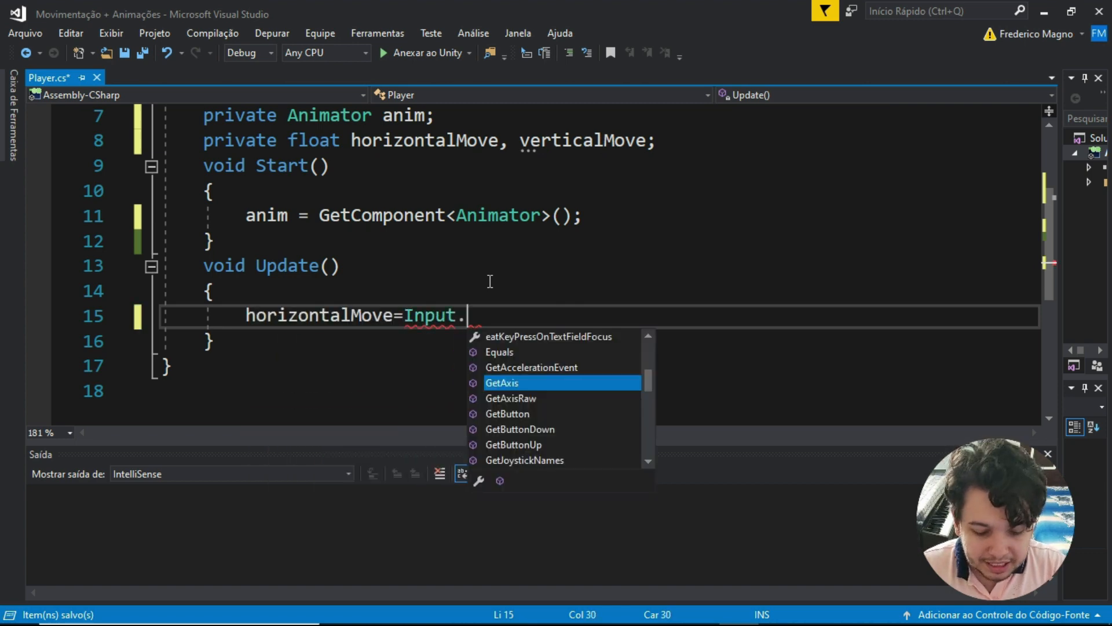
text(get)
key(Tab)
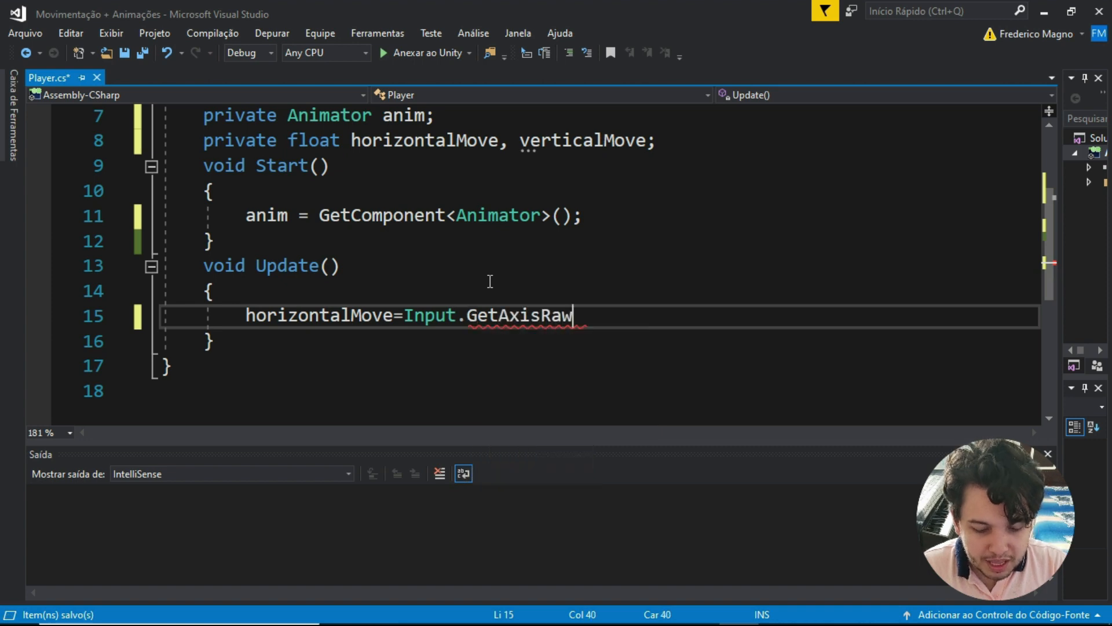
text(()
text("Ho)
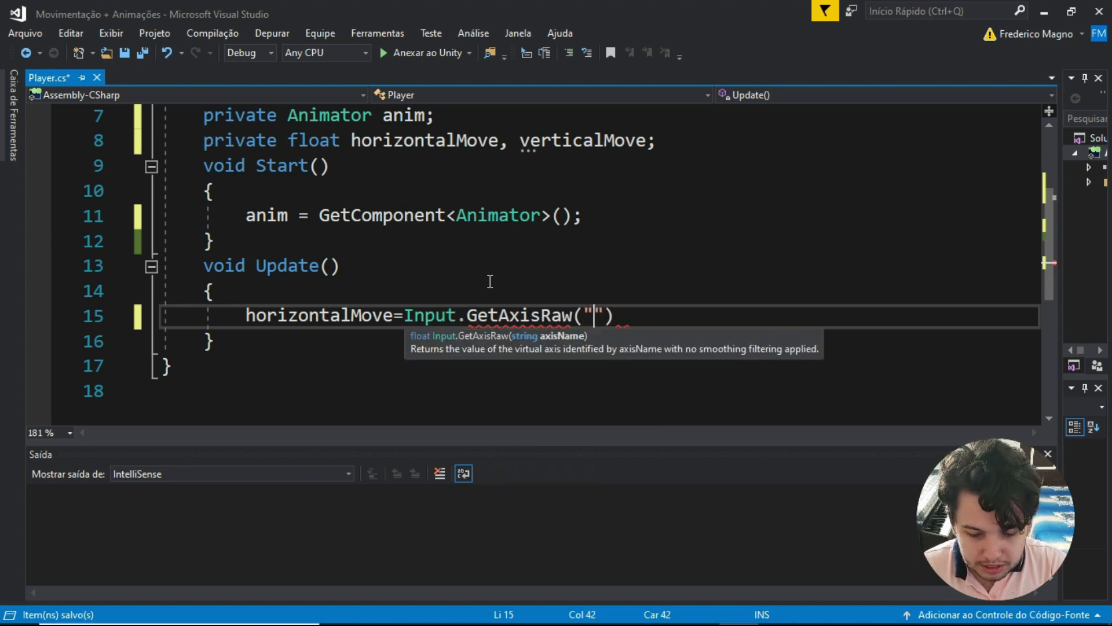
text(rizontal"))
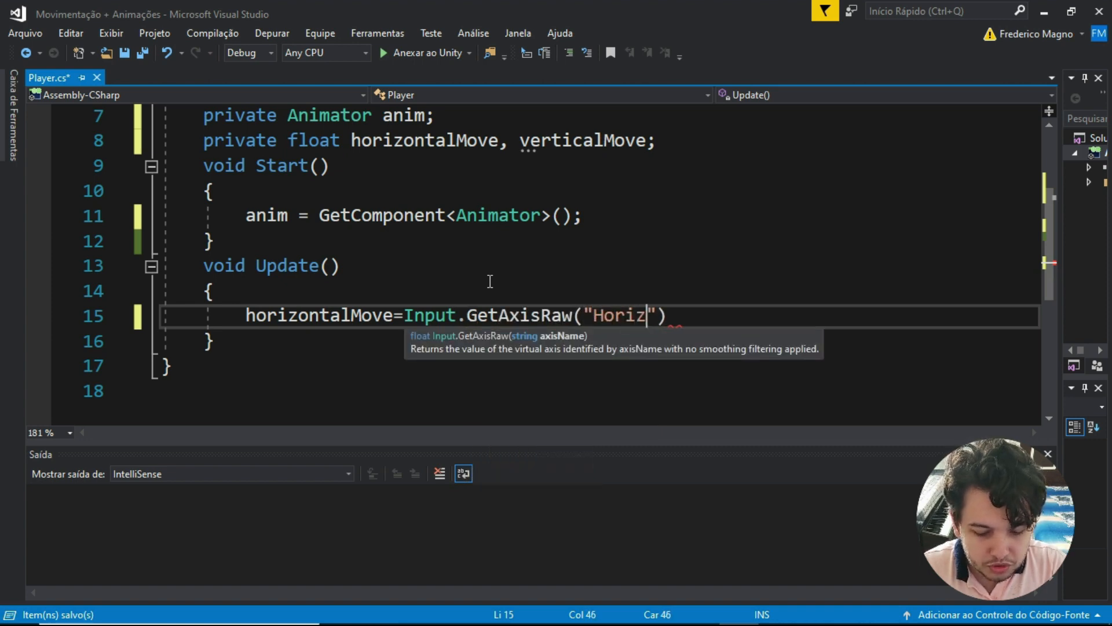
text(;)
- Add verticalMove = Input.GetAxisRaw("Vertical"); on a new line below the horizontalMove assignment in Update()
key(Return)
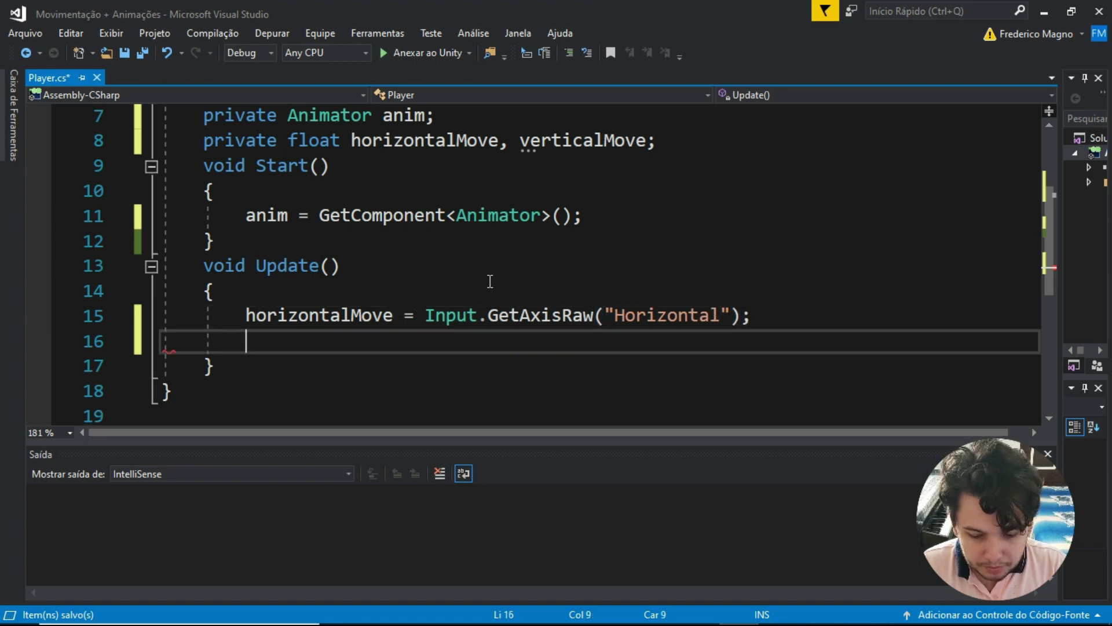
text(vert)
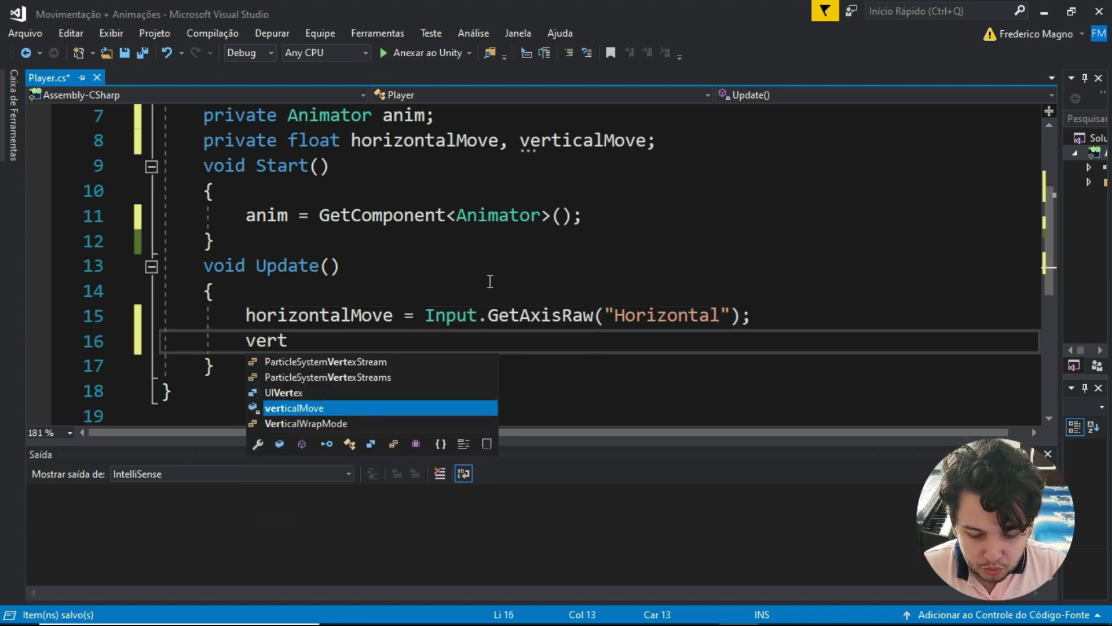
text(icalMove-in)
key(BackSpace)
key(BackSpace)
key(BackSpace)
text(=Input)
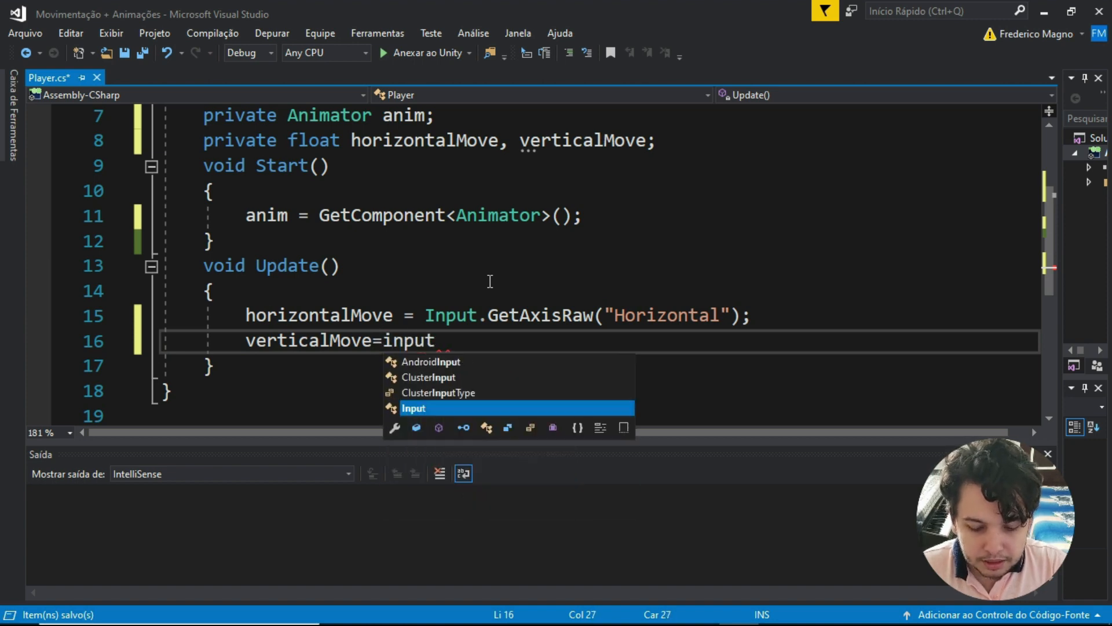
text(.get)
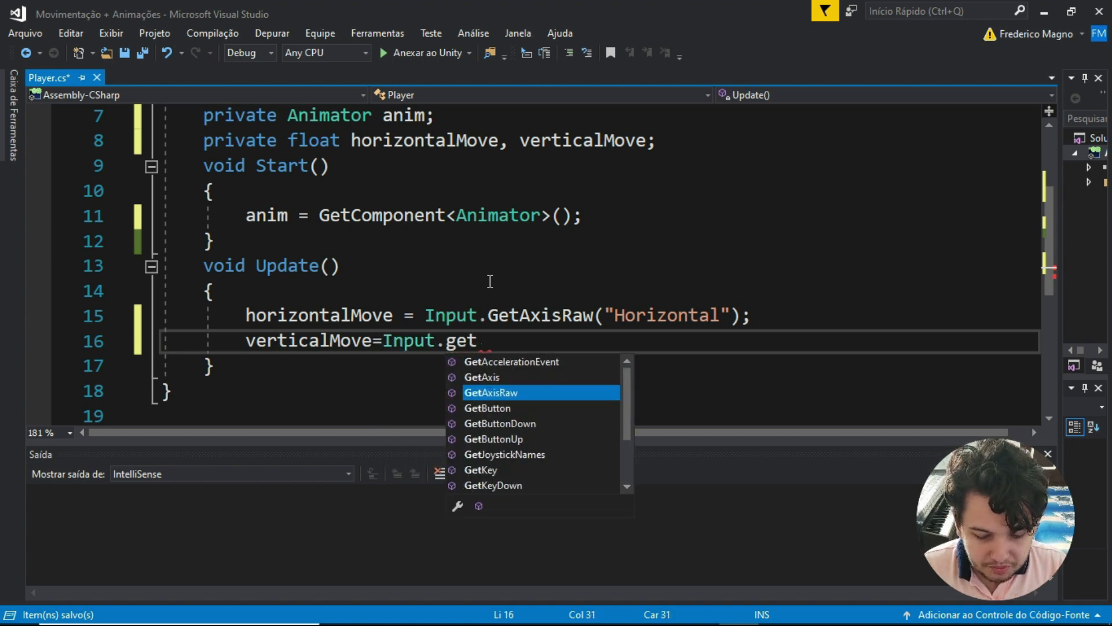
key(Tab)
text(("Vertical)
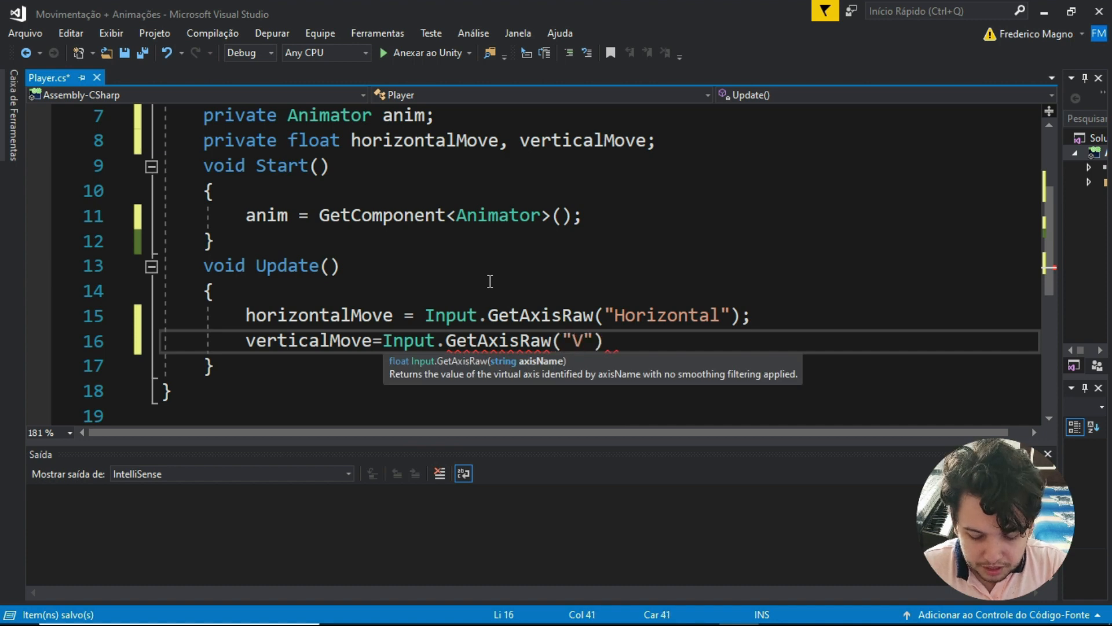
text(");)
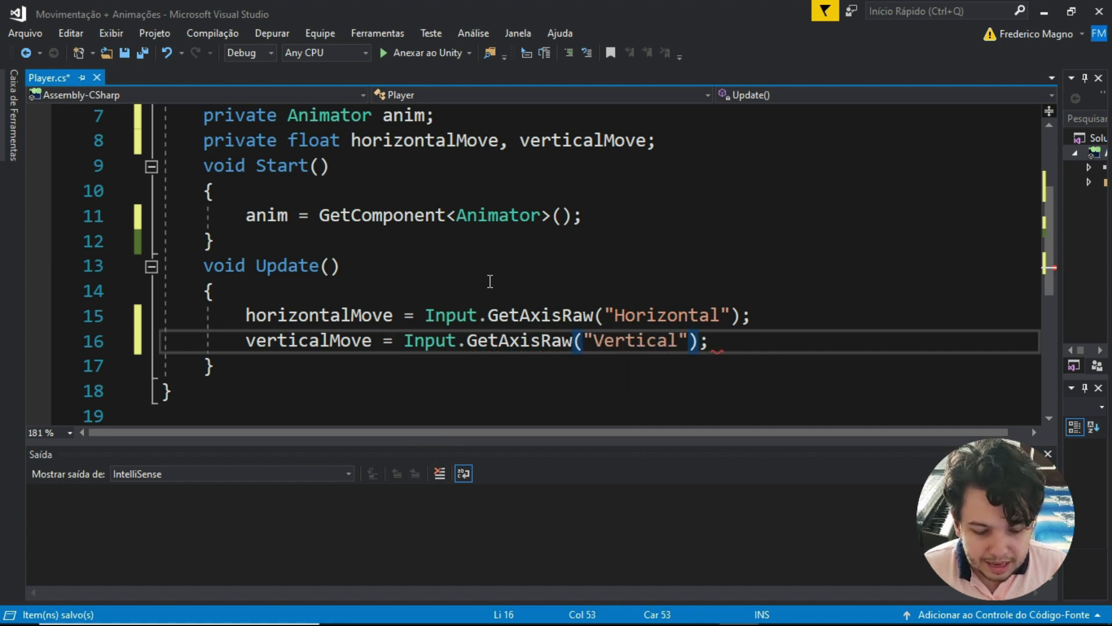
click(762, 315)
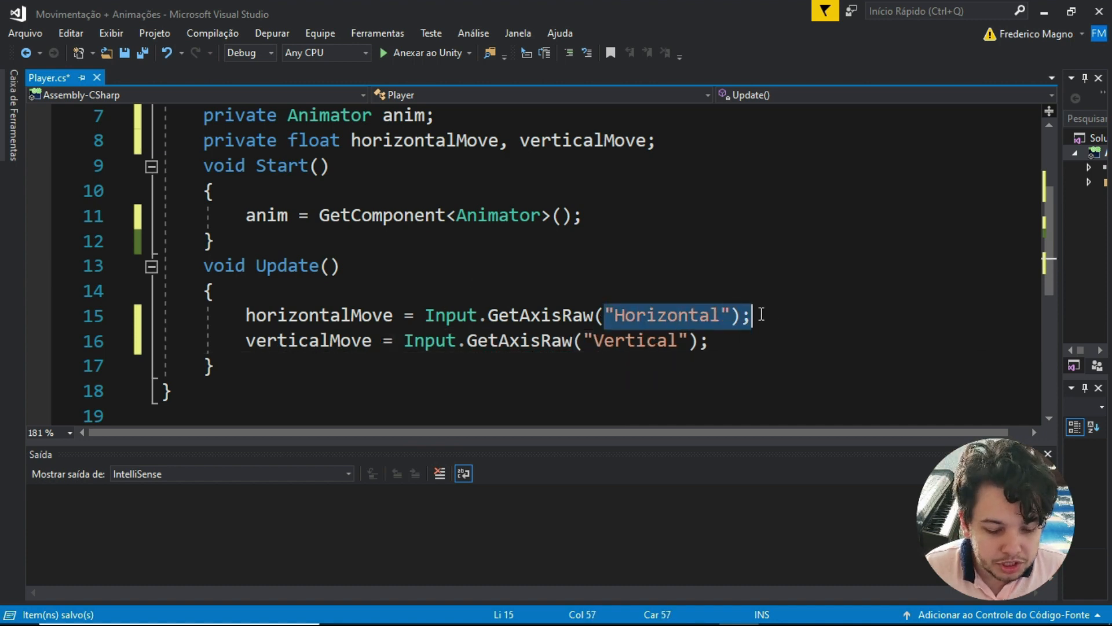
- Examine the Horizontal and Vertical axis names and the GetAxisRaw calls in the two assignments inside Update()
drag(615, 316, 723, 315)
drag(594, 341, 676, 342)
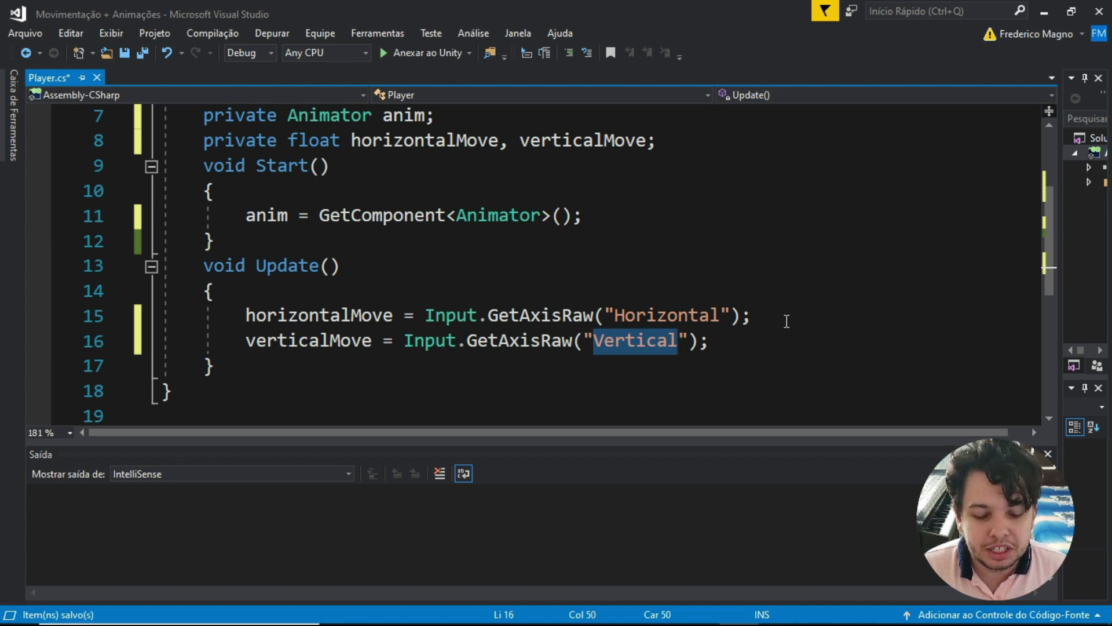
click(765, 308)
drag(495, 322, 597, 320)
mouse_move(527, 346)
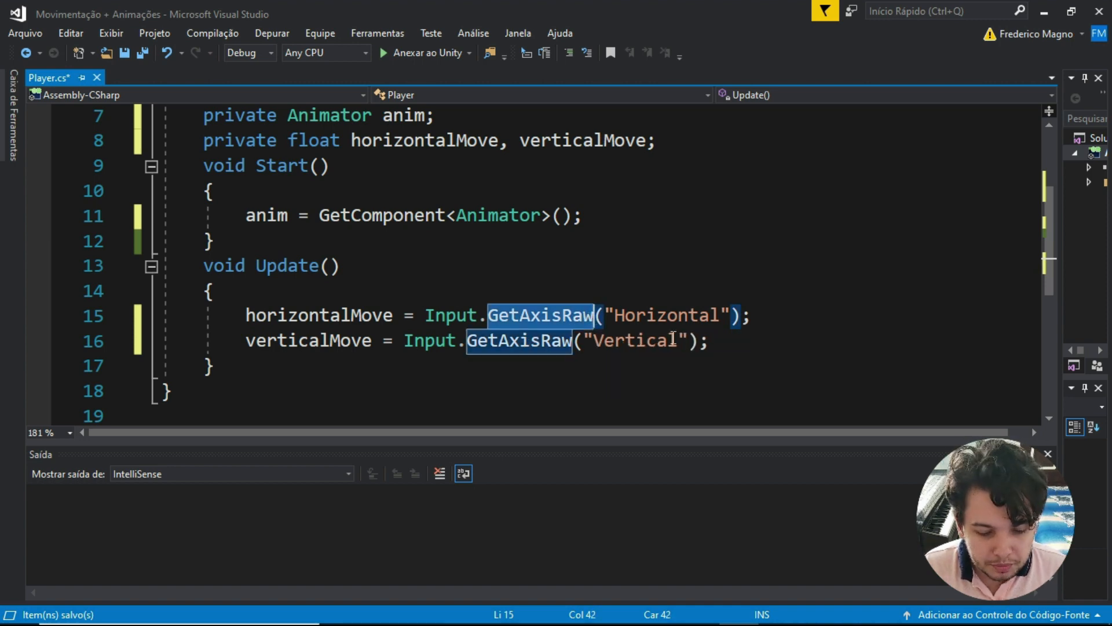
click(716, 341)
drag(233, 320, 717, 340)
- Below the verticalMove assignment in Update(), add anim.SetFloat("horizontalMove", horizontalMove); on a new line
click(718, 340)
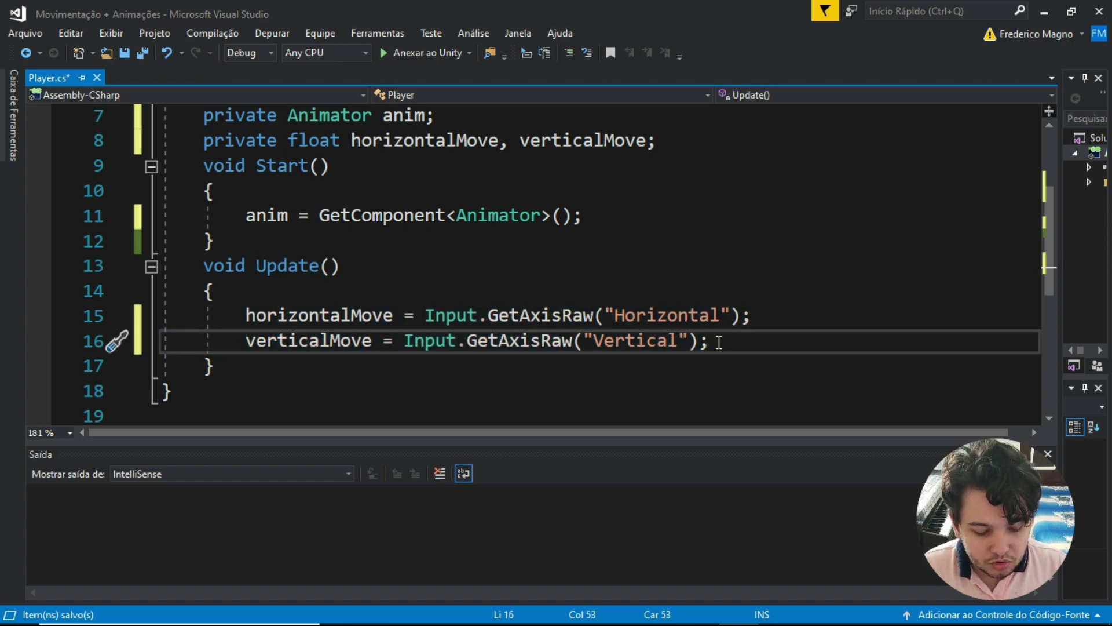
key(Return)
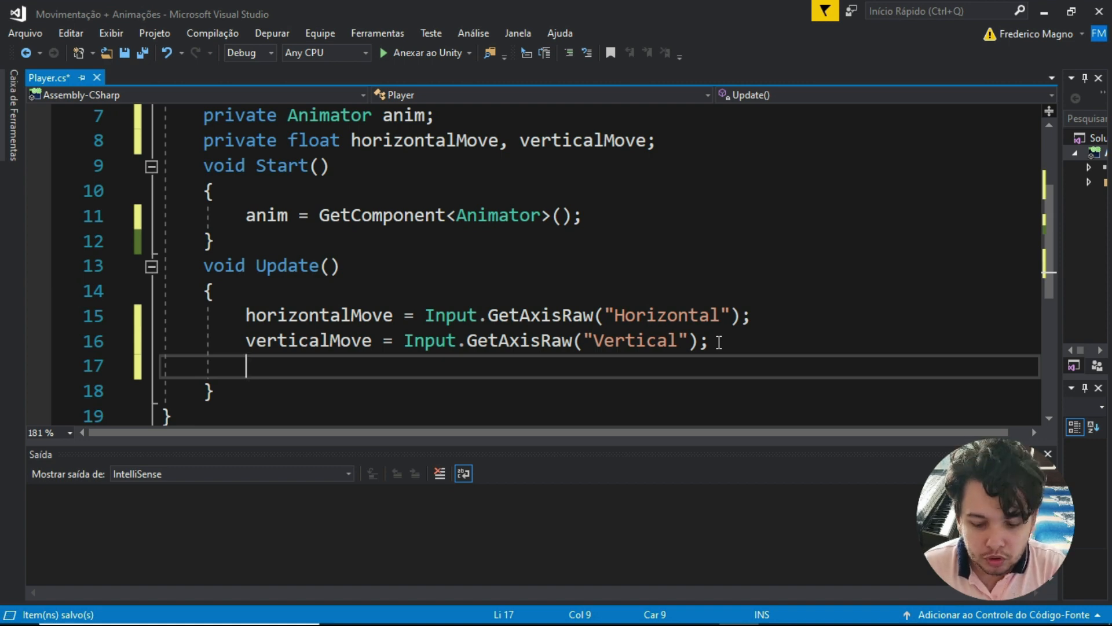
text(anim.se)
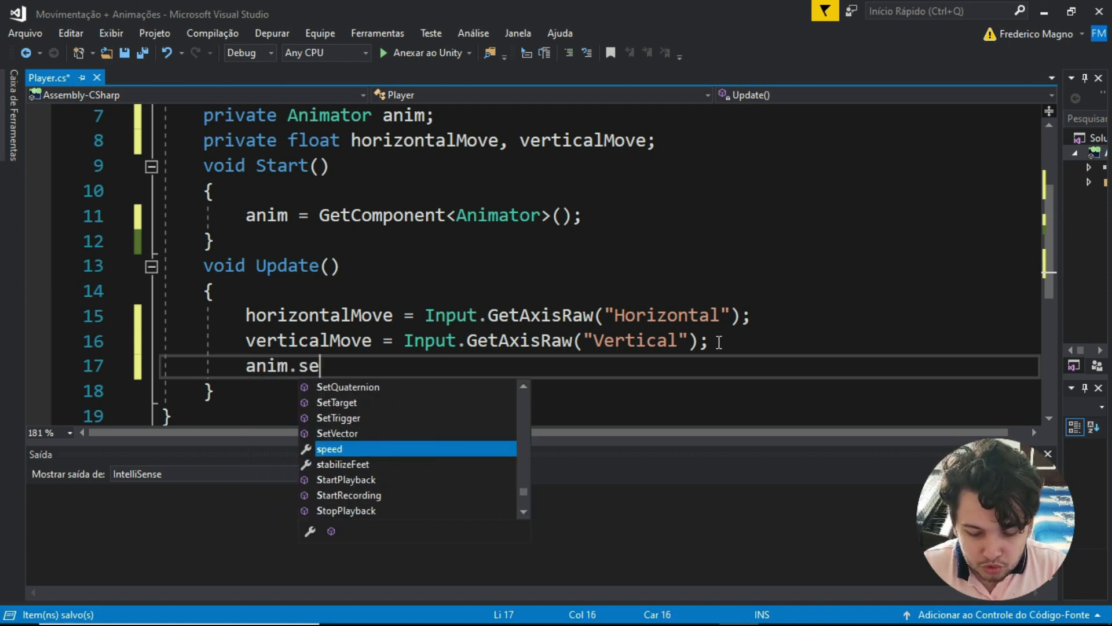
key(Tab)
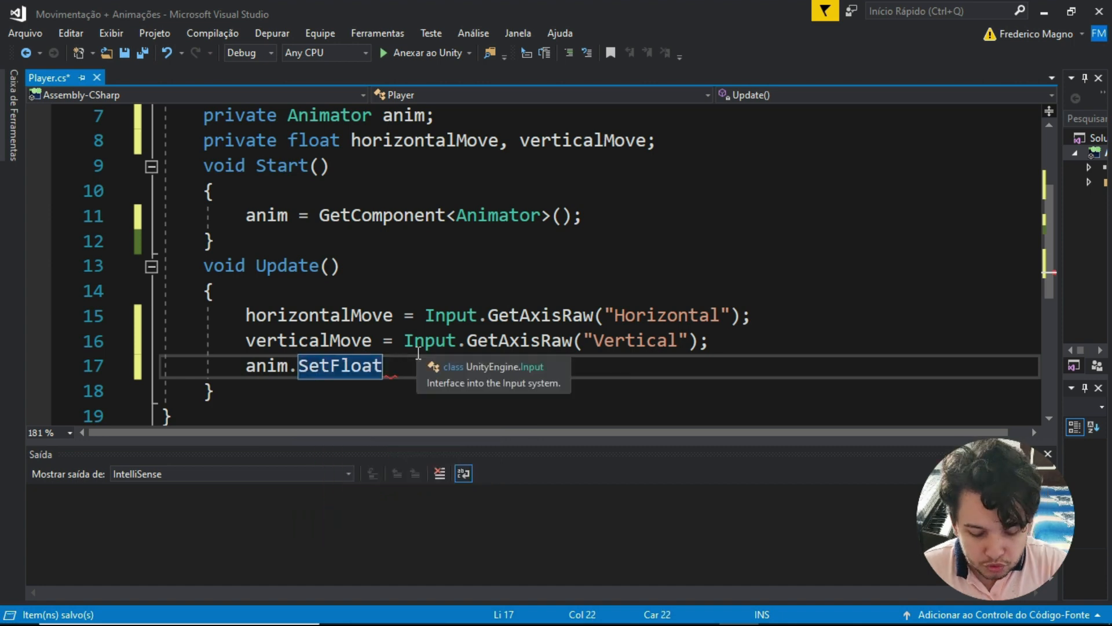
text(()
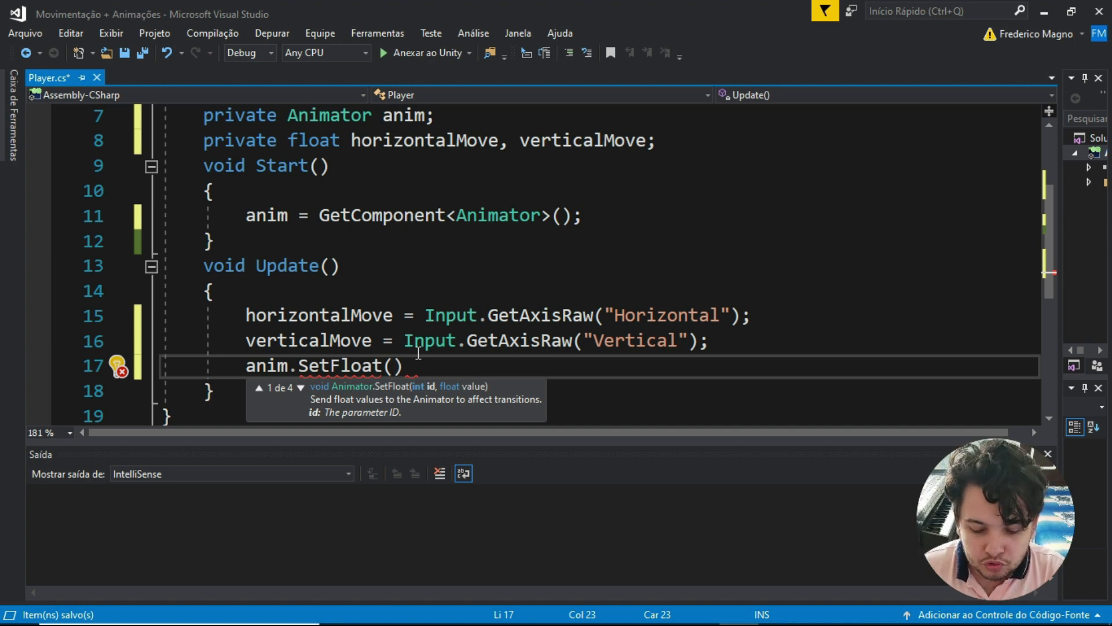
text("horizont)
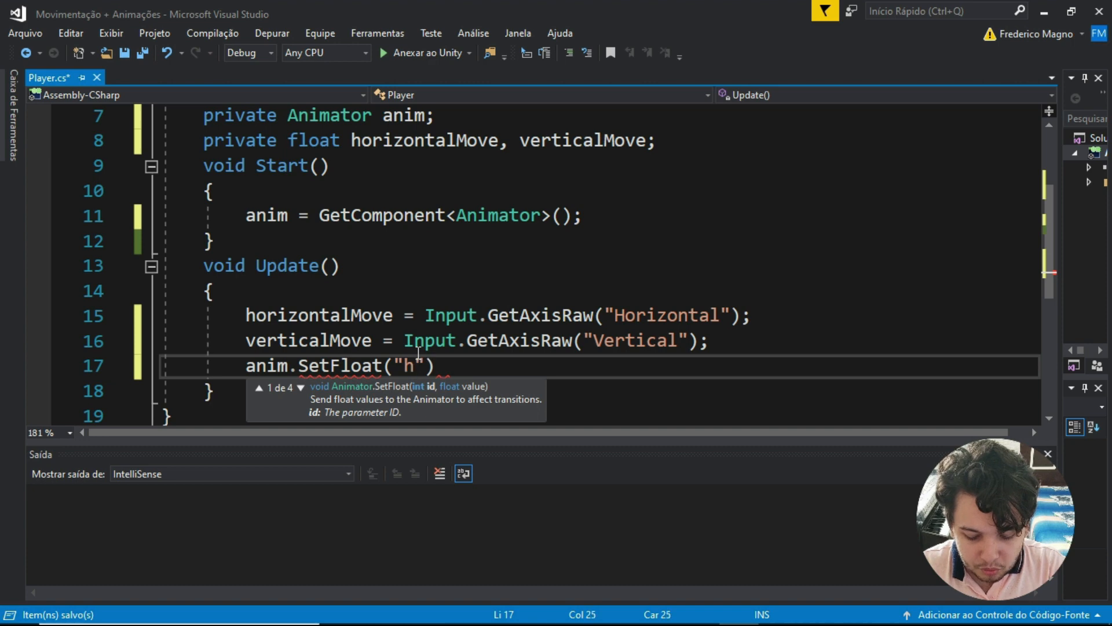
text(alMove")
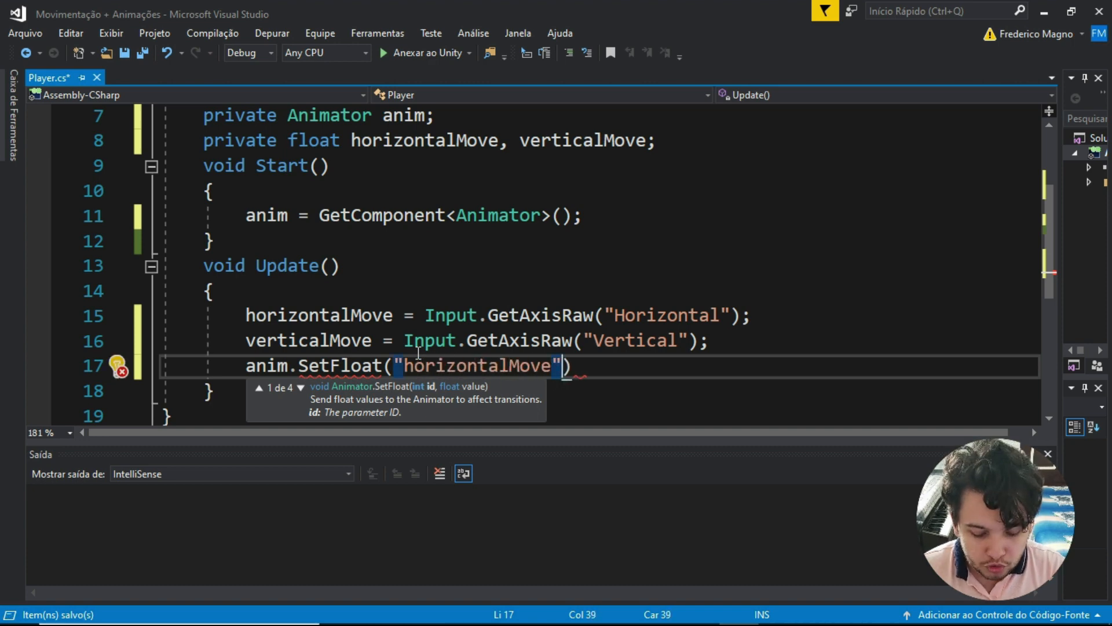
text(,)
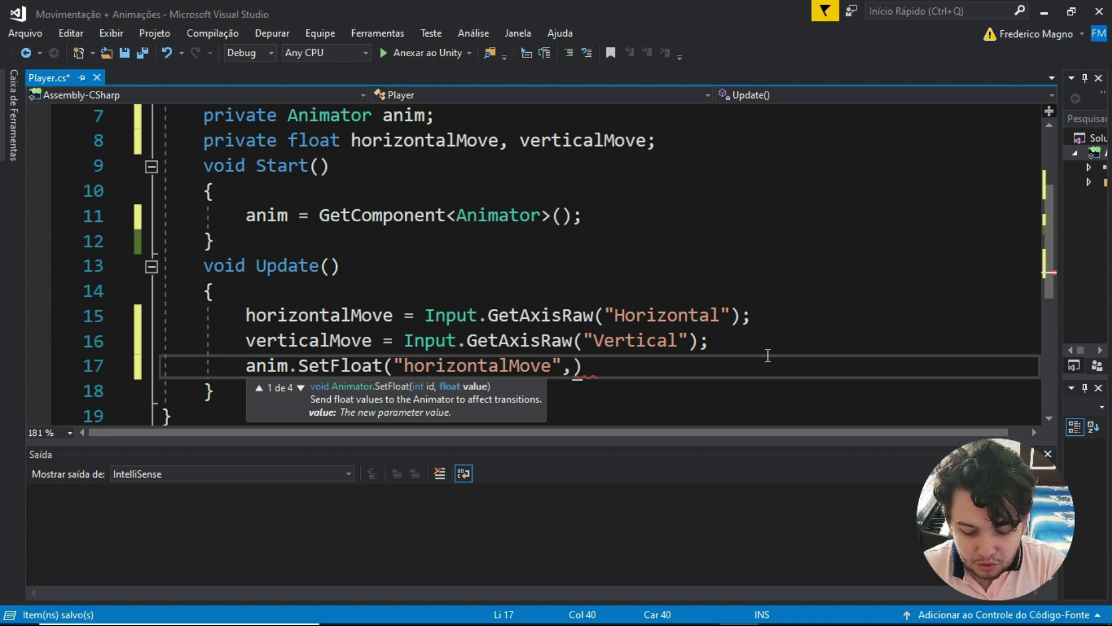
text(ho)
key(Tab)
key(Right)
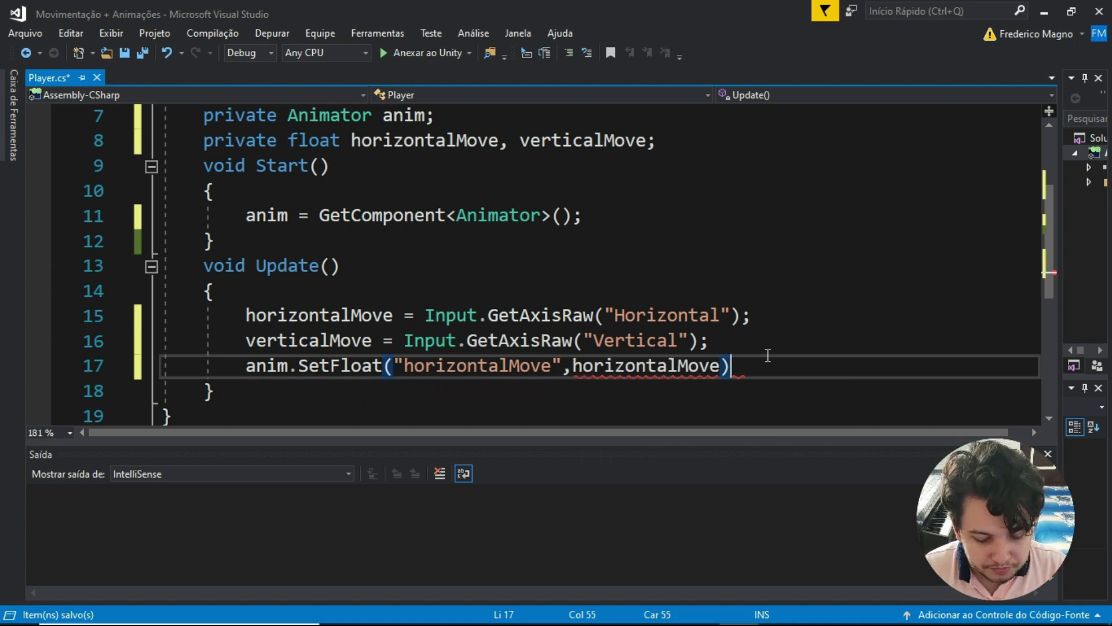
text(;)
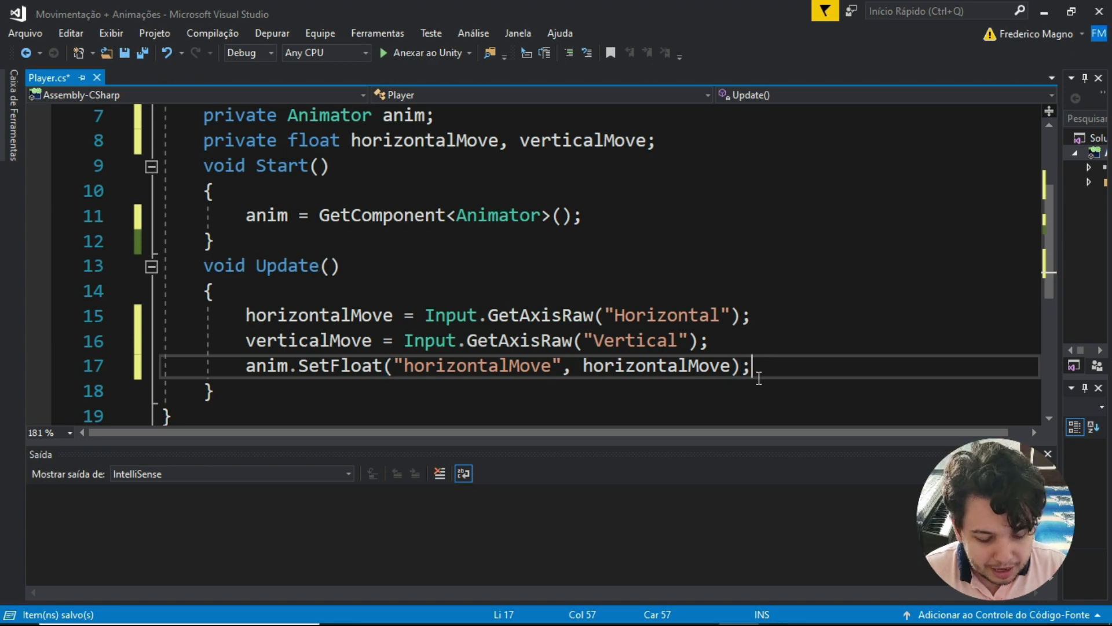
- Add anim.SetFloat("verticalMove", verticalMove); on a new line below the horizontalMove SetFloat call in Update()
key(Return)
text(anim.se)
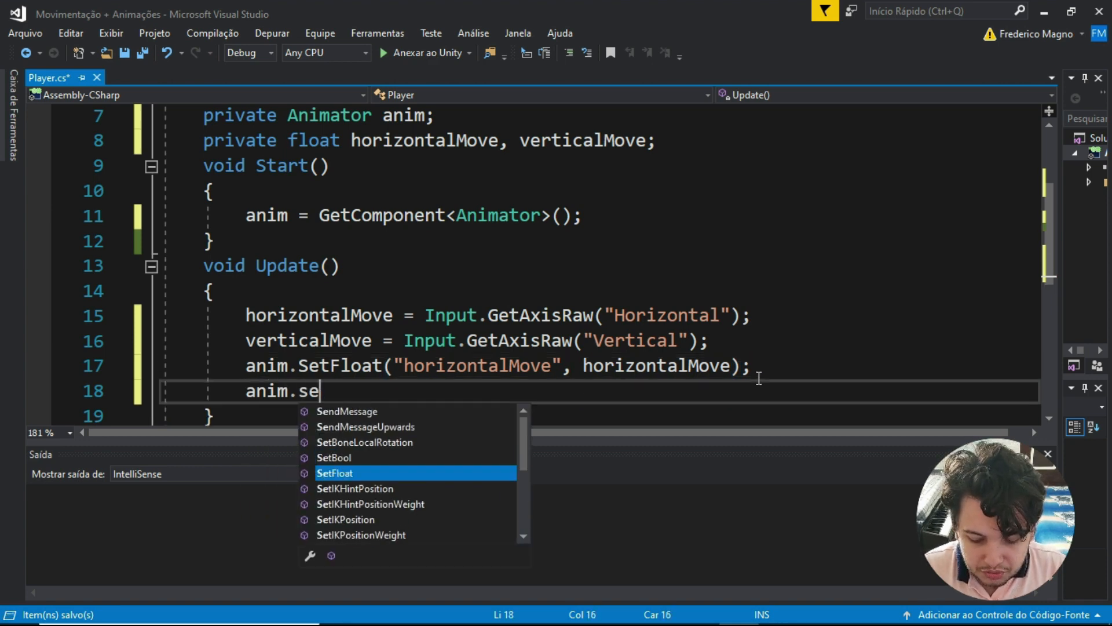
key(Tab)
text((")
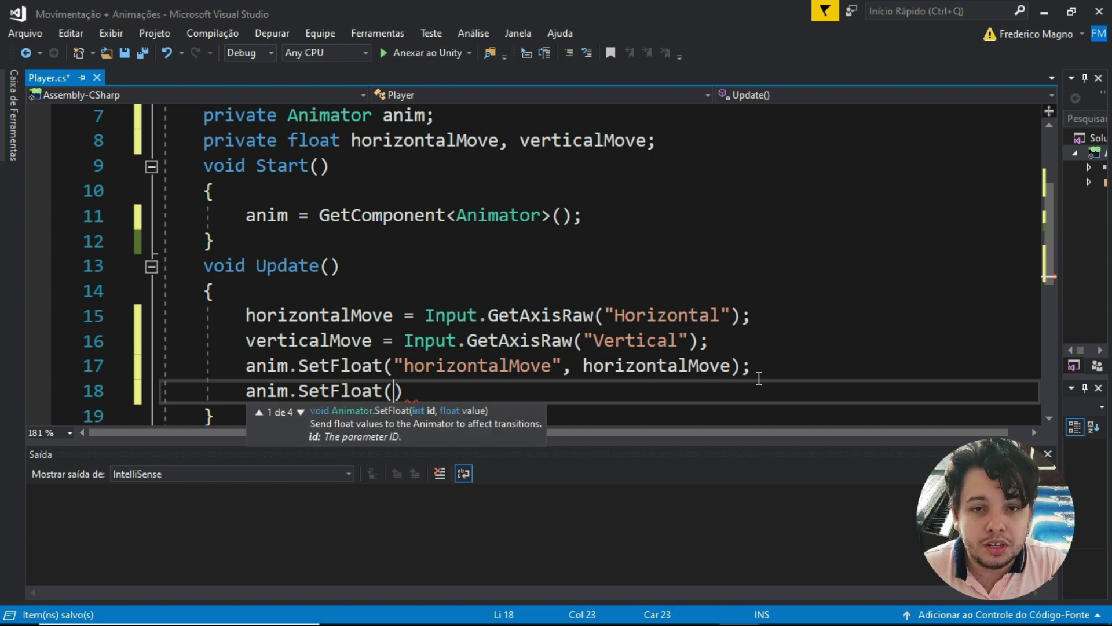
text(Vertical)
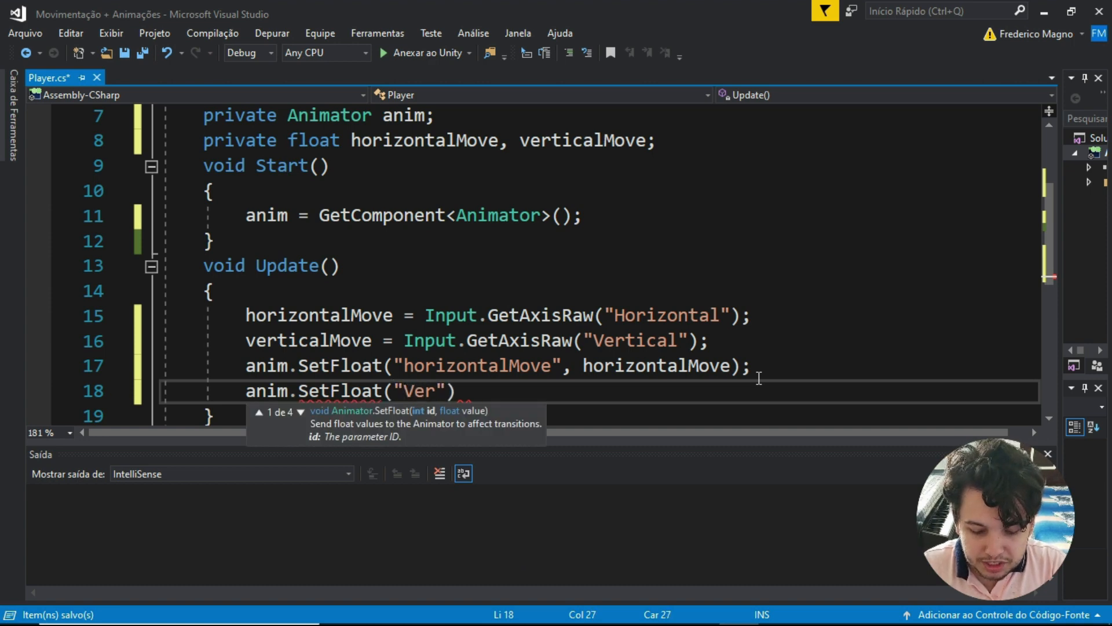
key(Left)
key(Left)
key(Left)
key(Left)
key(Left)
key(Left)
key(Left)
key(BackSpace)
text(v)
key(Right)
key(Right)
key(Right)
key(Right)
key(Right)
key(Right)
key(Right)
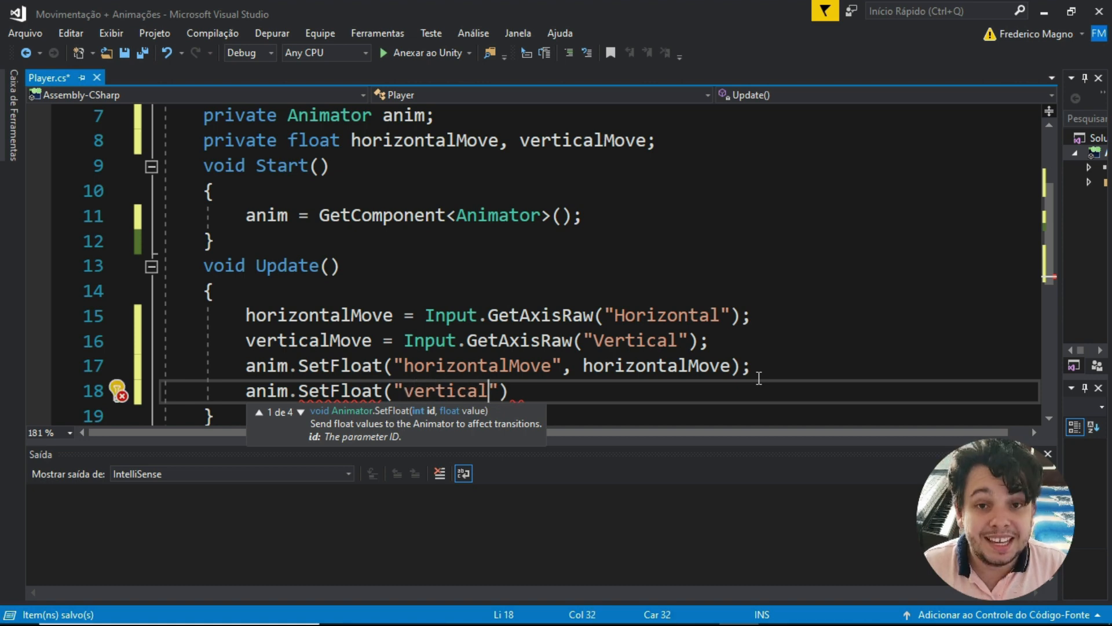
text(Move)
key(Right)
text(,)
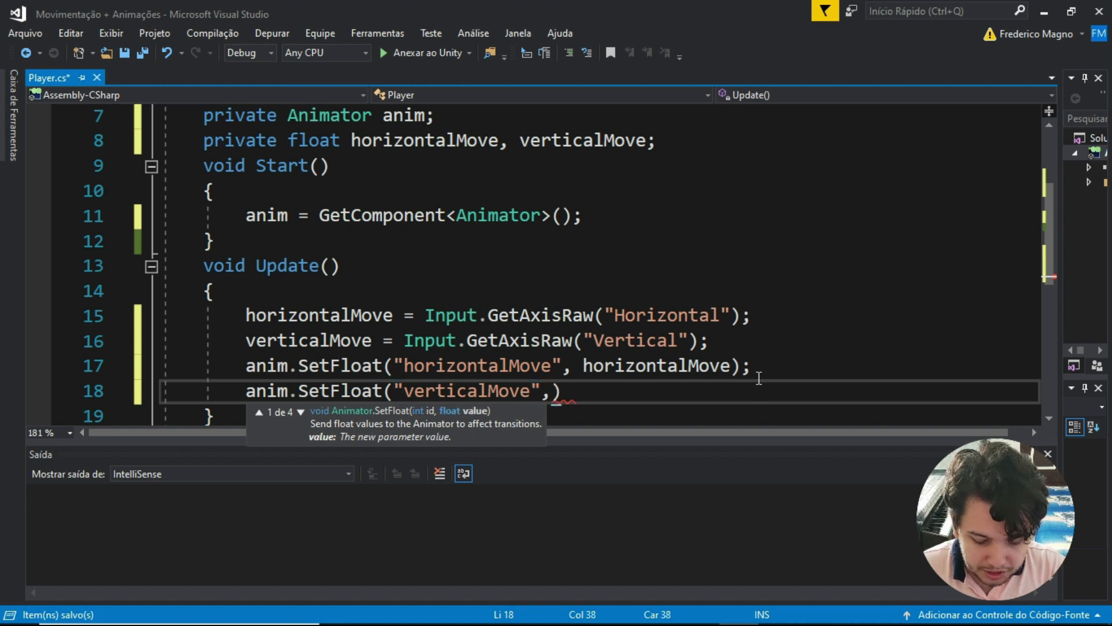
text(ver)
key(Tab)
key(Right)
text(;)
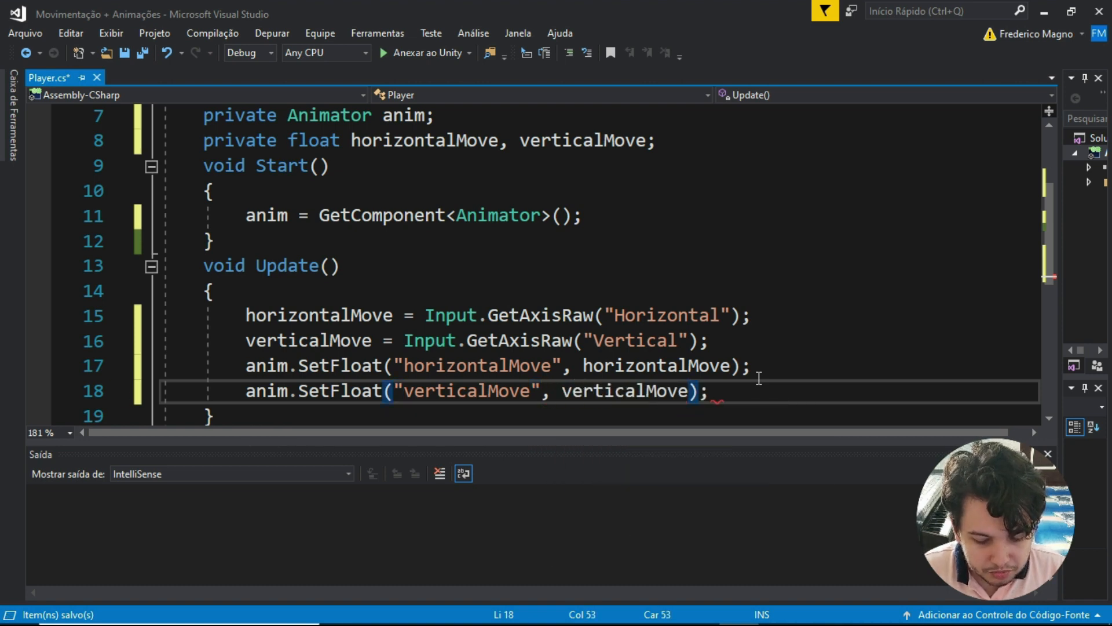
scroll(670, 366, down, 1)
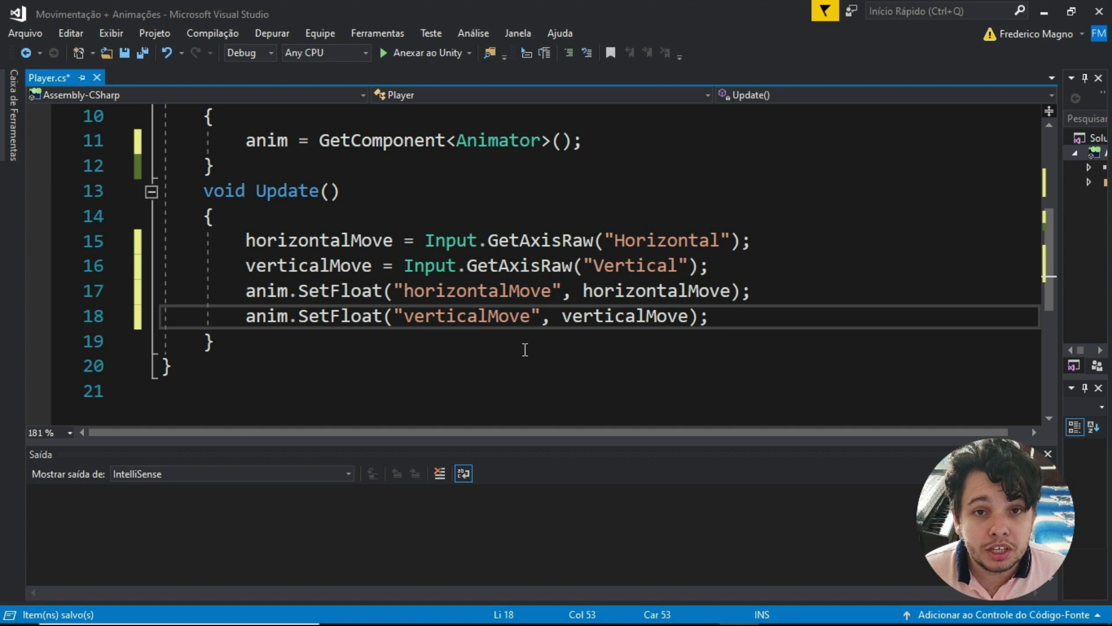
scroll(522, 347, up, 1)
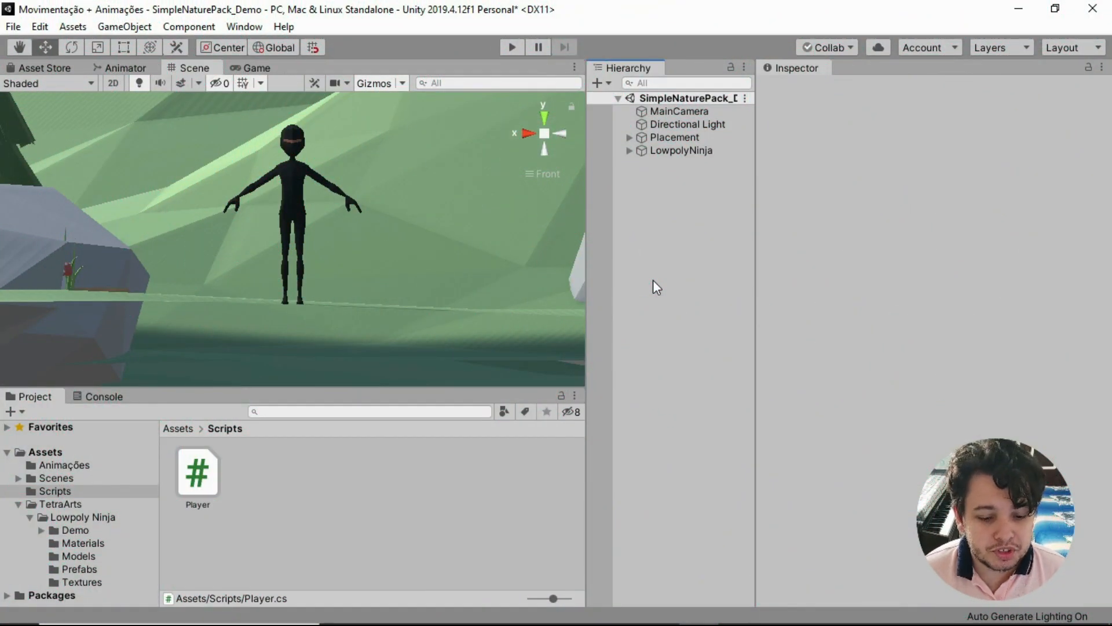
- In Unity, assign the Player controller to the LowpolyNinja object's Animator component
click(662, 152)
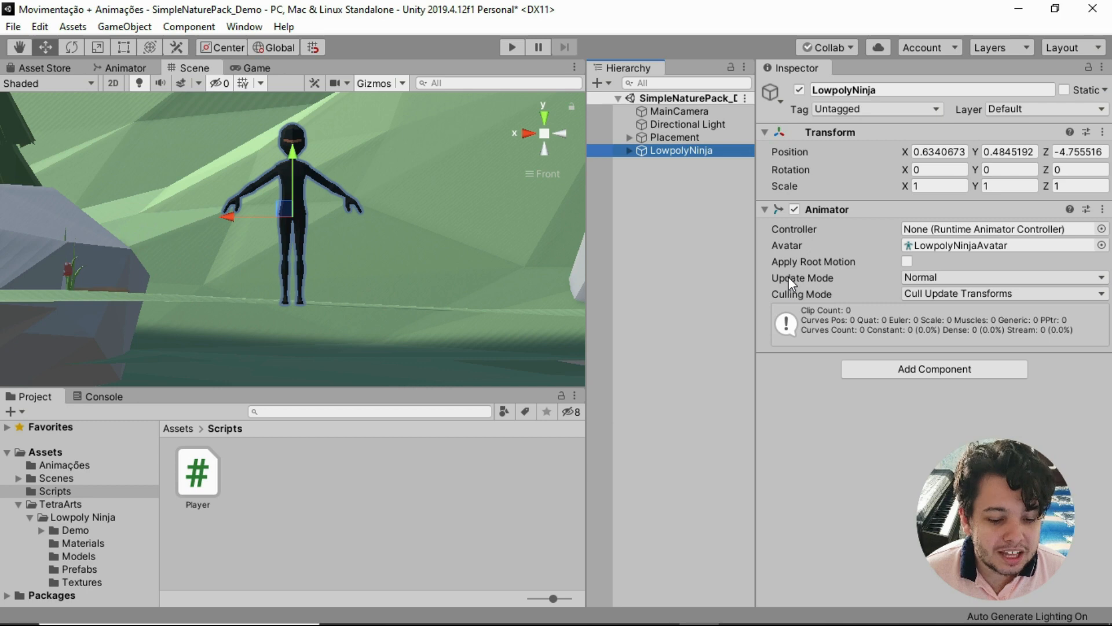
mouse_move(788, 276)
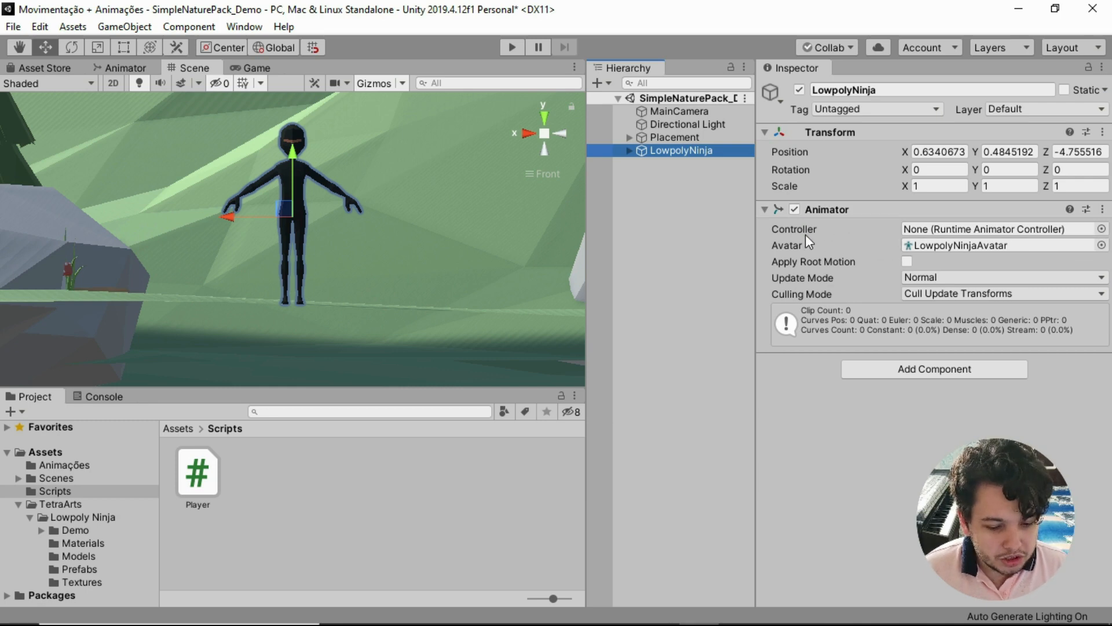
click(1101, 228)
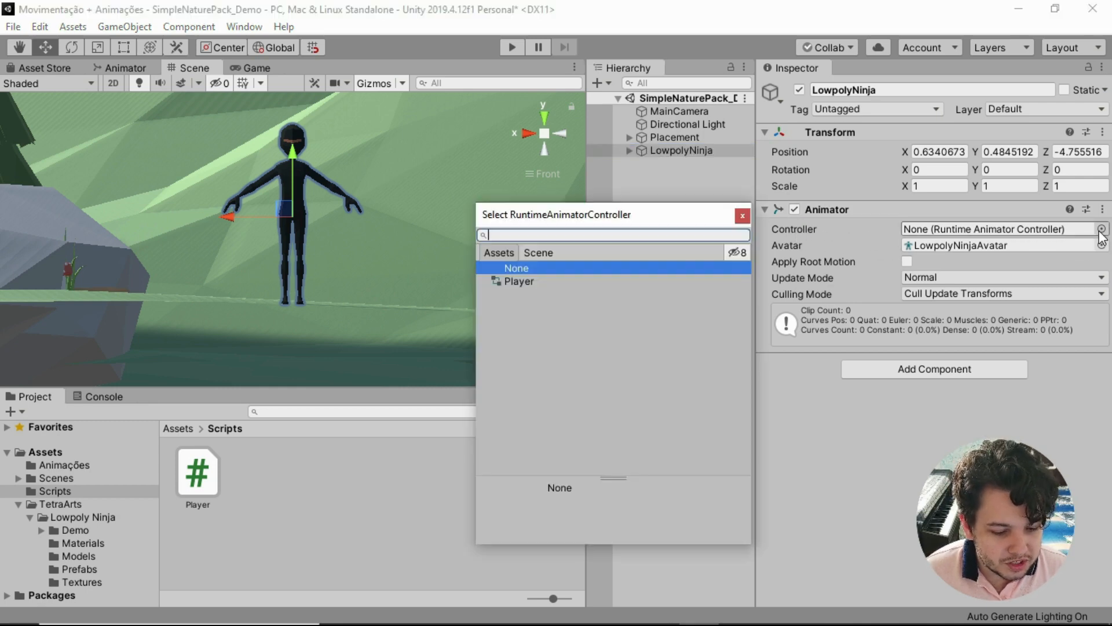
double_click(509, 283)
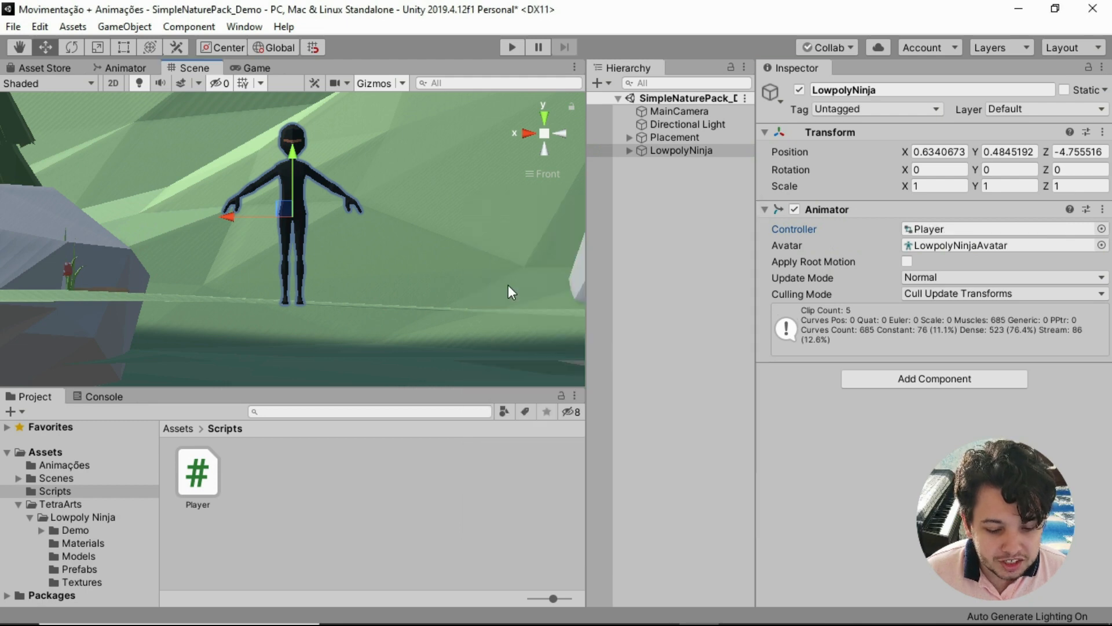
click(508, 284)
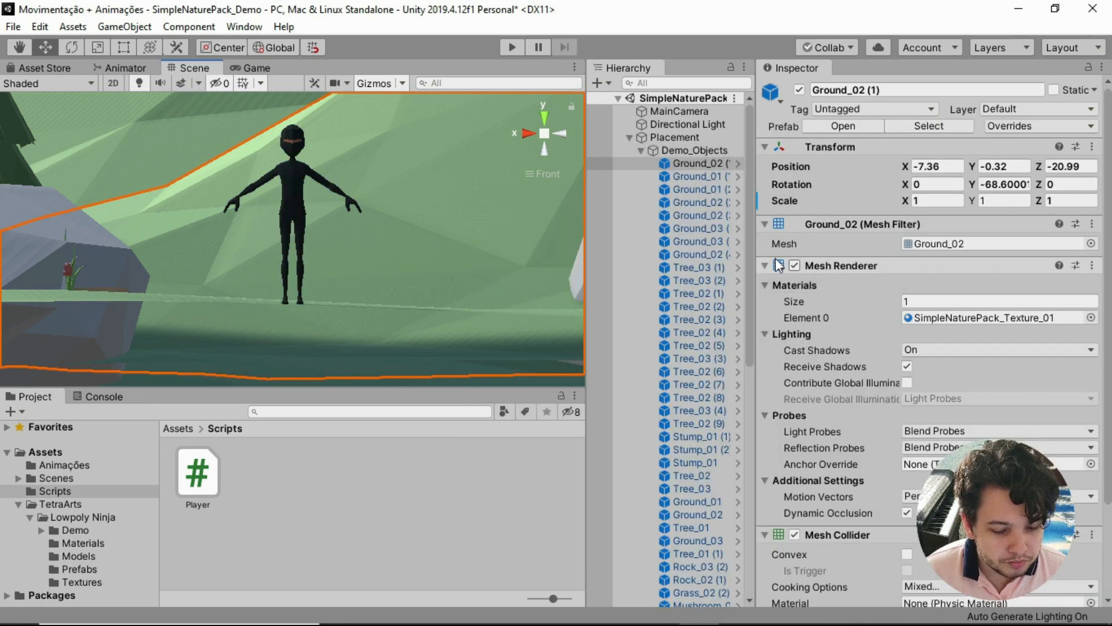
click(640, 151)
- Attach the Player script from Assets/Scripts to the LowpolyNinja object and test the scene in Play mode
click(655, 163)
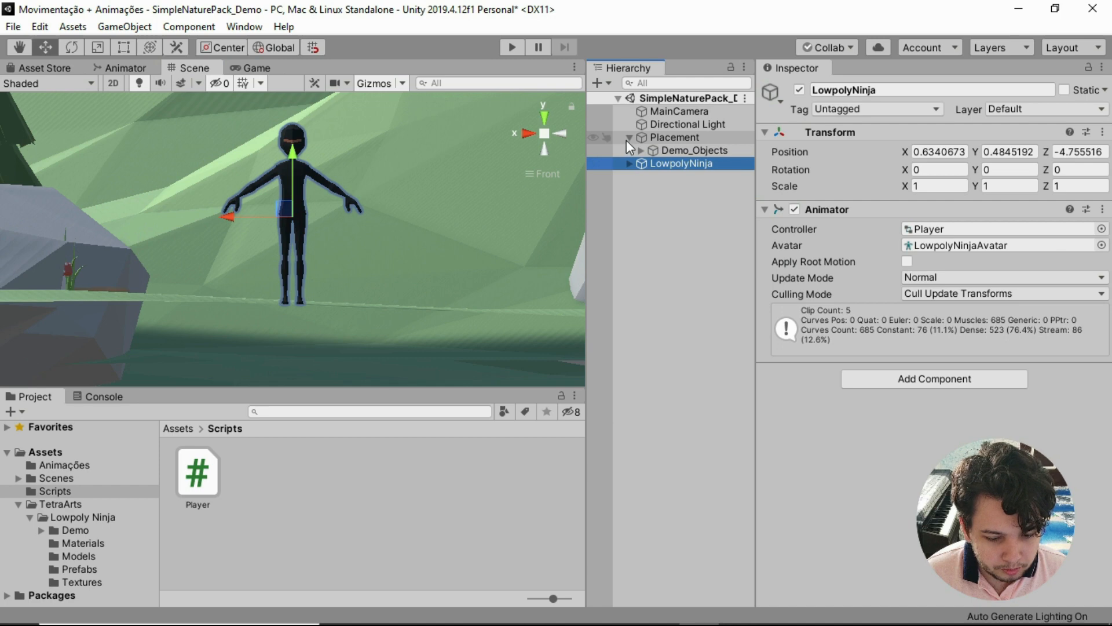
click(629, 138)
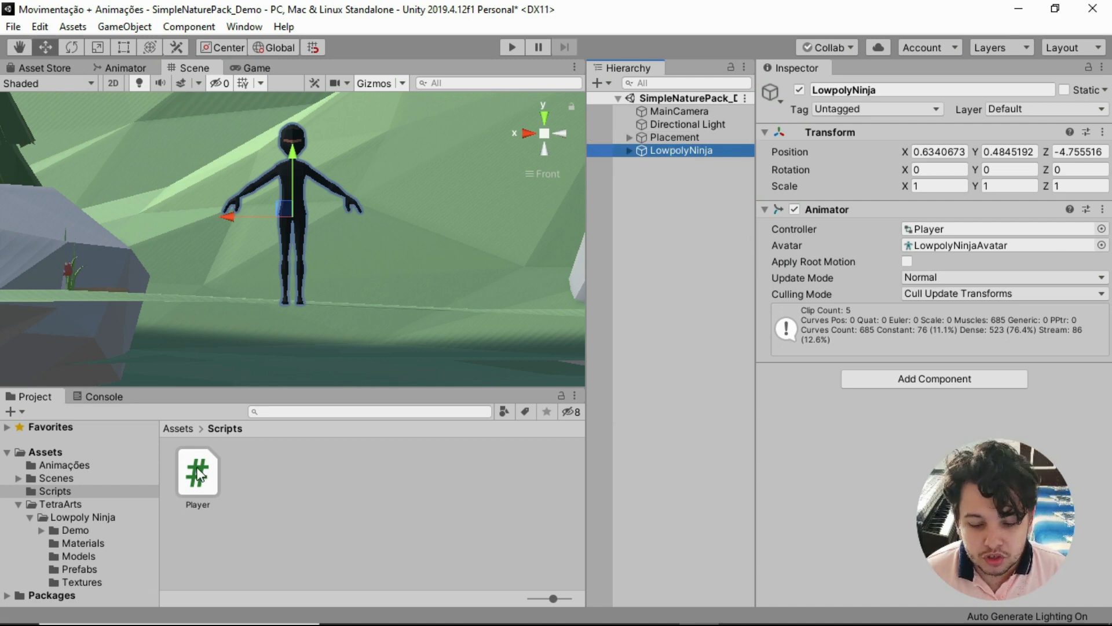
drag(198, 474, 878, 425)
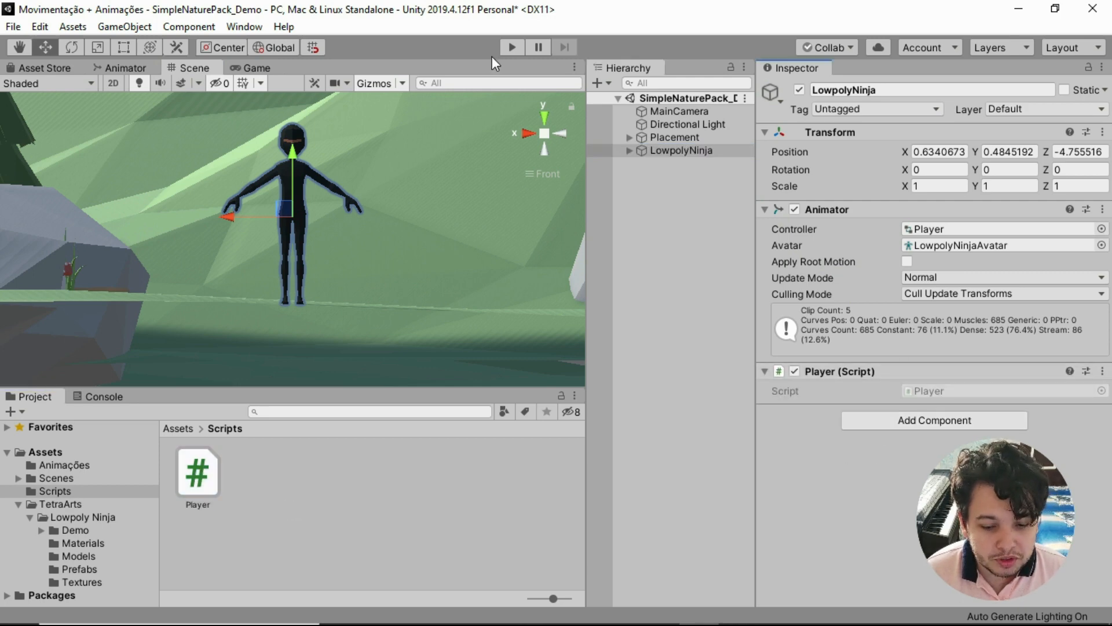
click(651, 206)
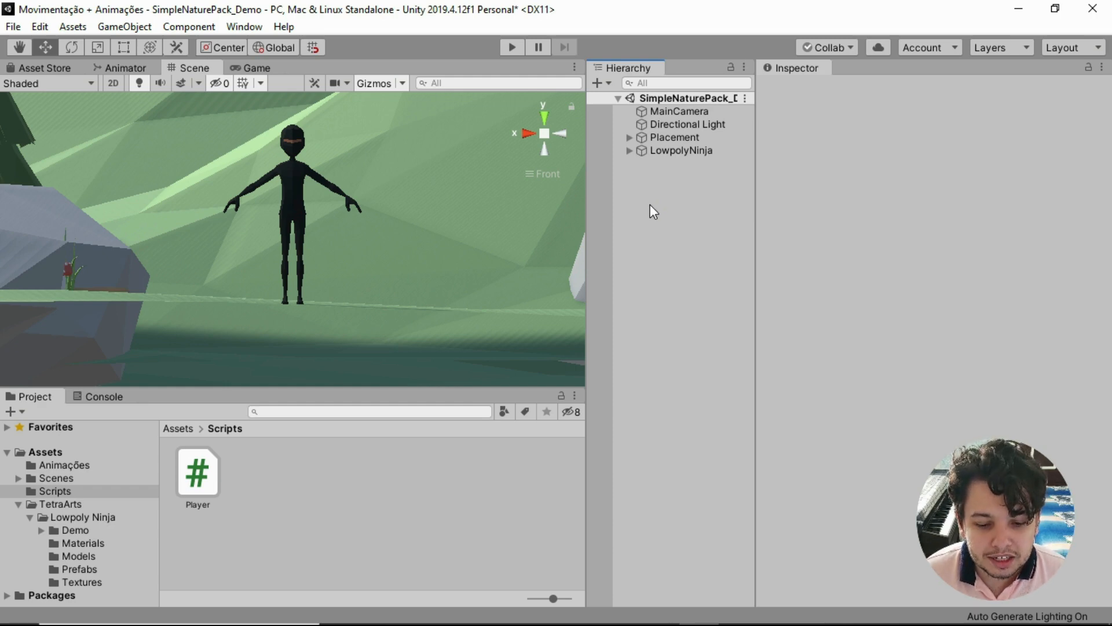
click(504, 47)
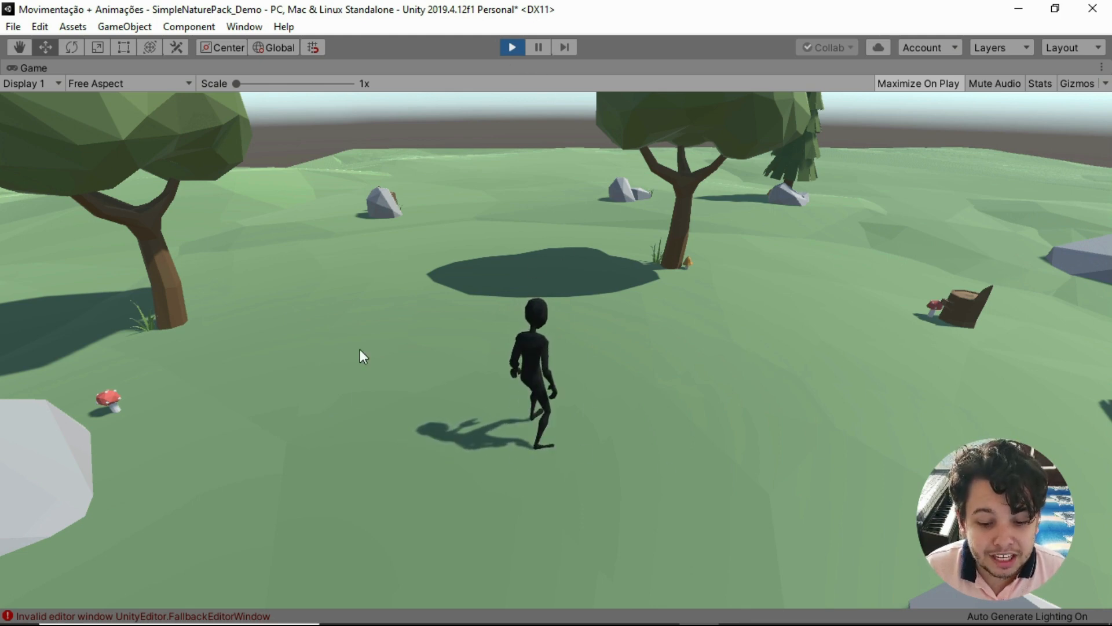
click(508, 46)
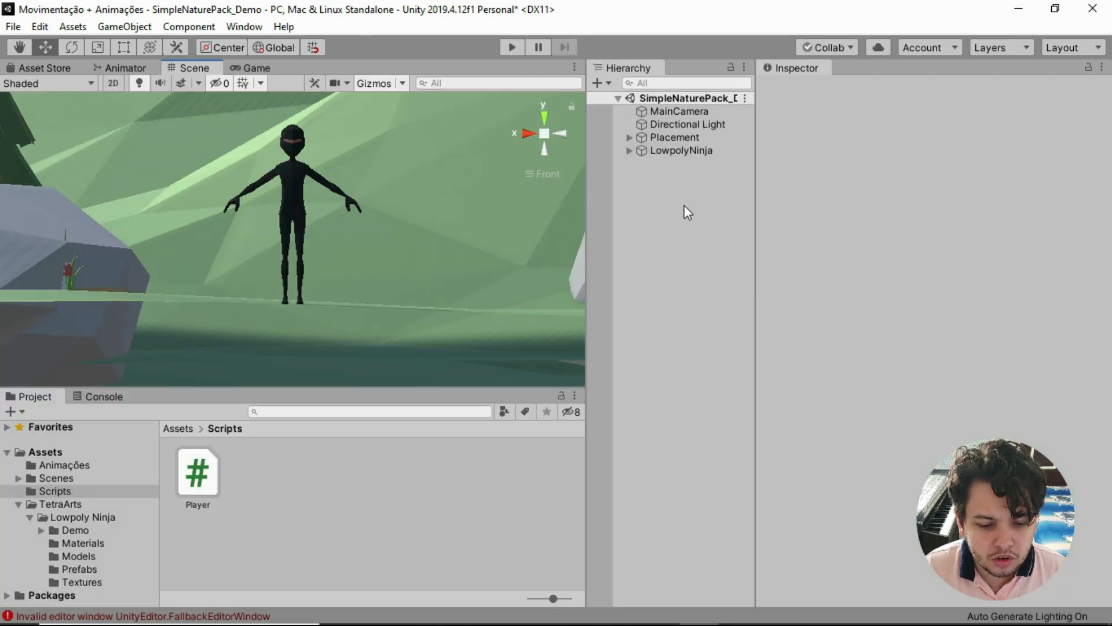
- Enable Apply Root Motion and set Update Mode to Animate Physics on LowpolyNinja's Animator, and run the scene again
click(681, 152)
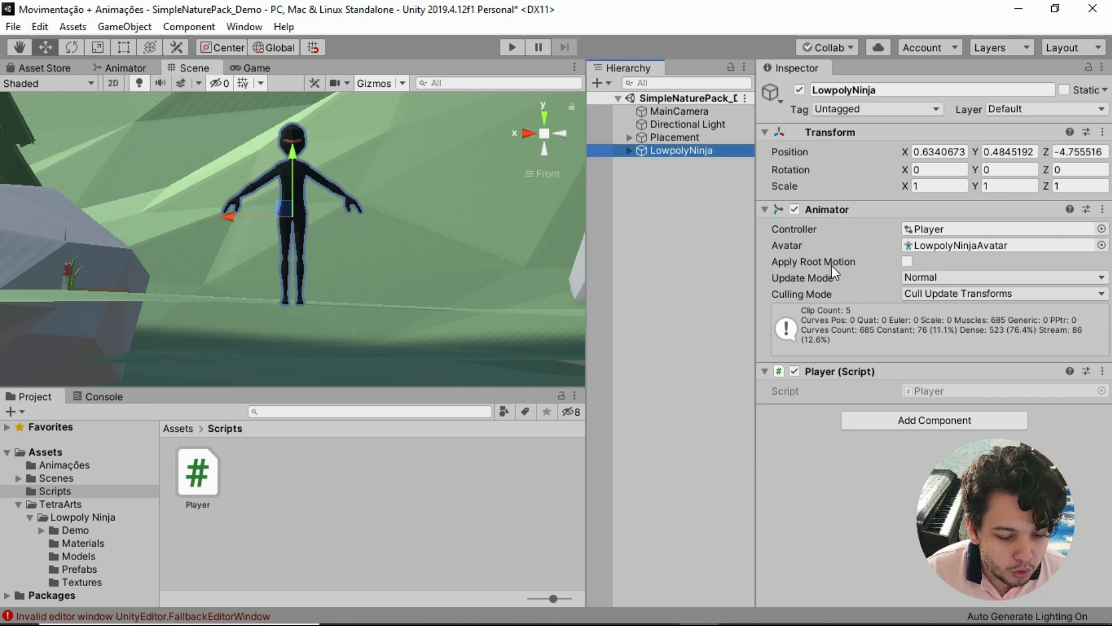
click(907, 261)
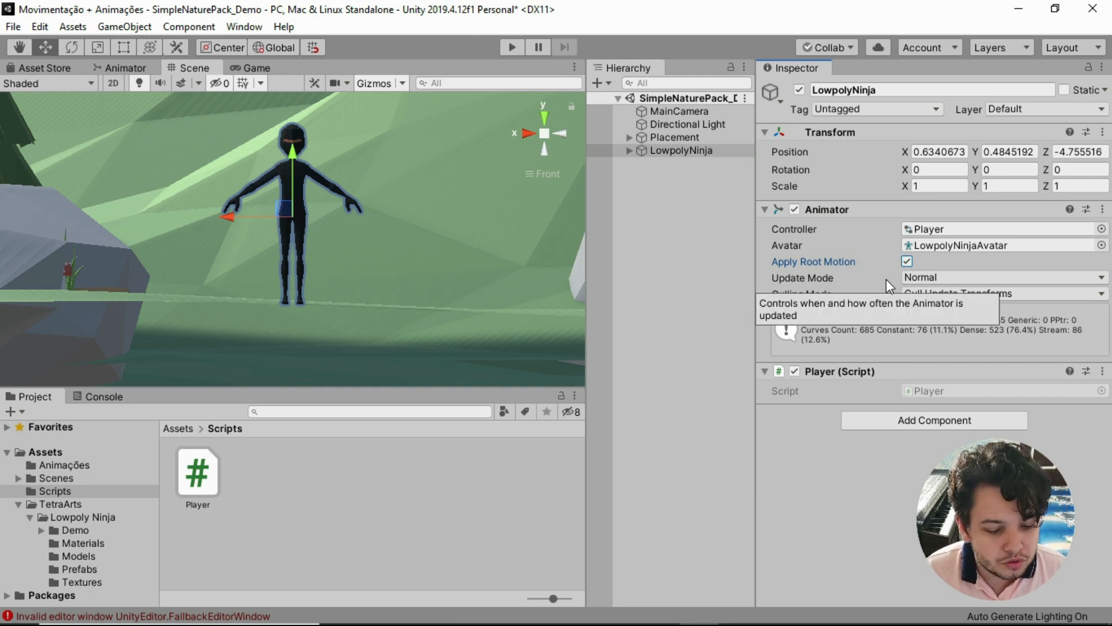
click(918, 277)
click(940, 315)
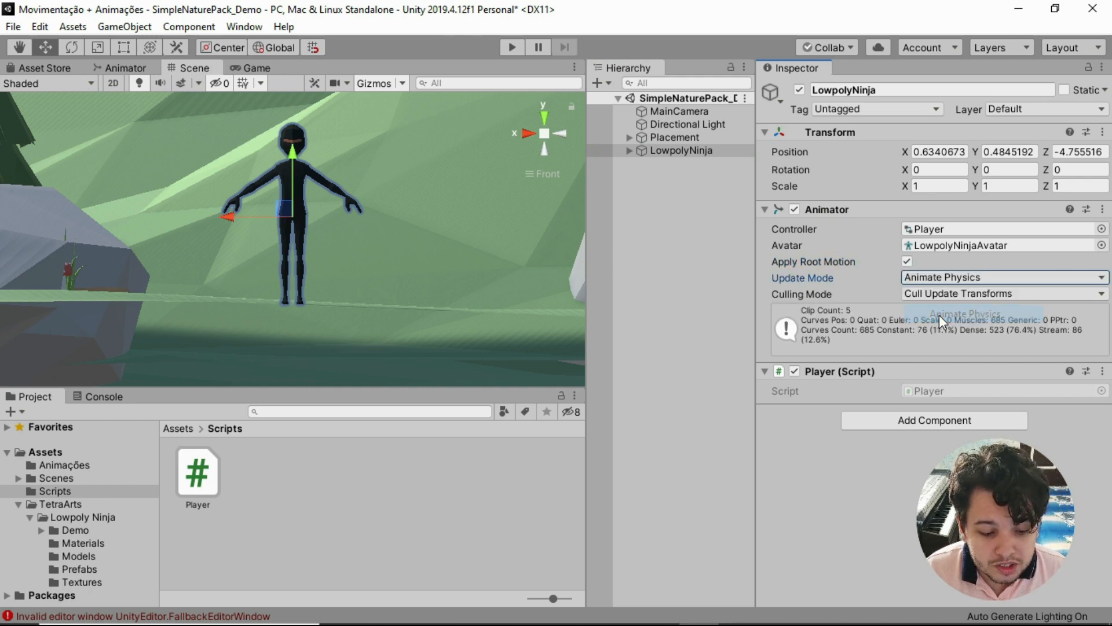
click(512, 48)
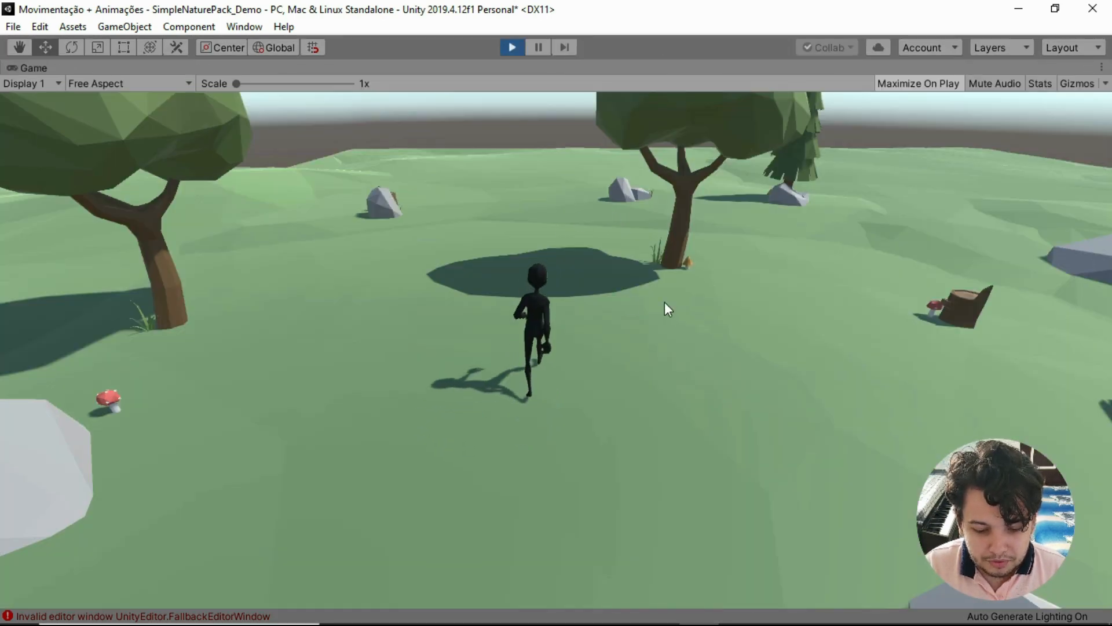
- Walk the ninja forward, backward and sideways in Play mode to check its root-motion animations, and stop the run
key(d)
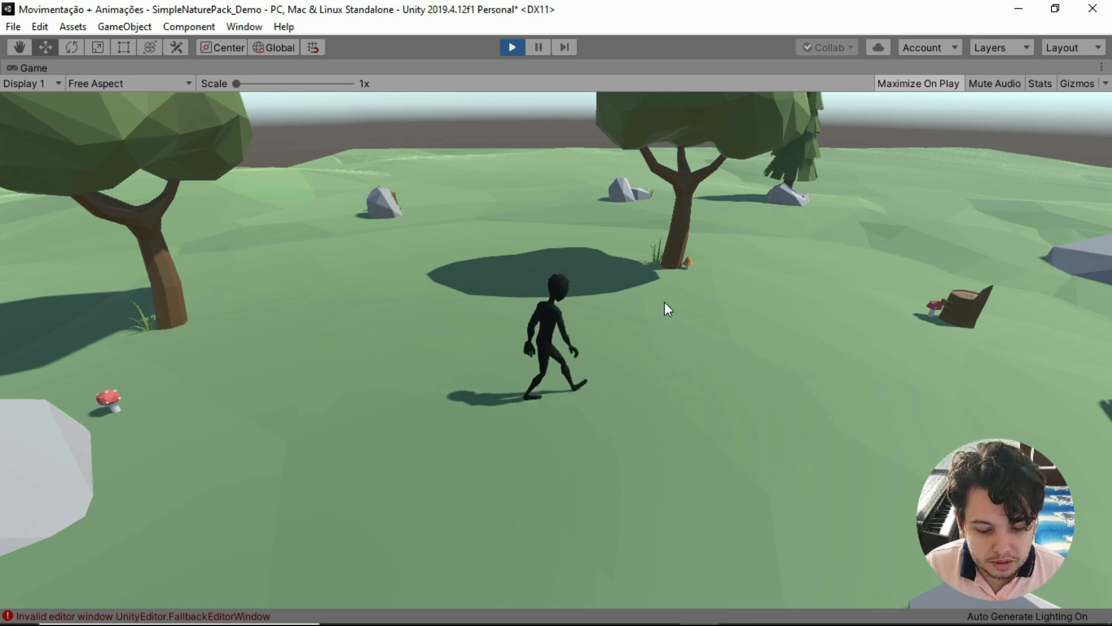
key(a)
key(w)
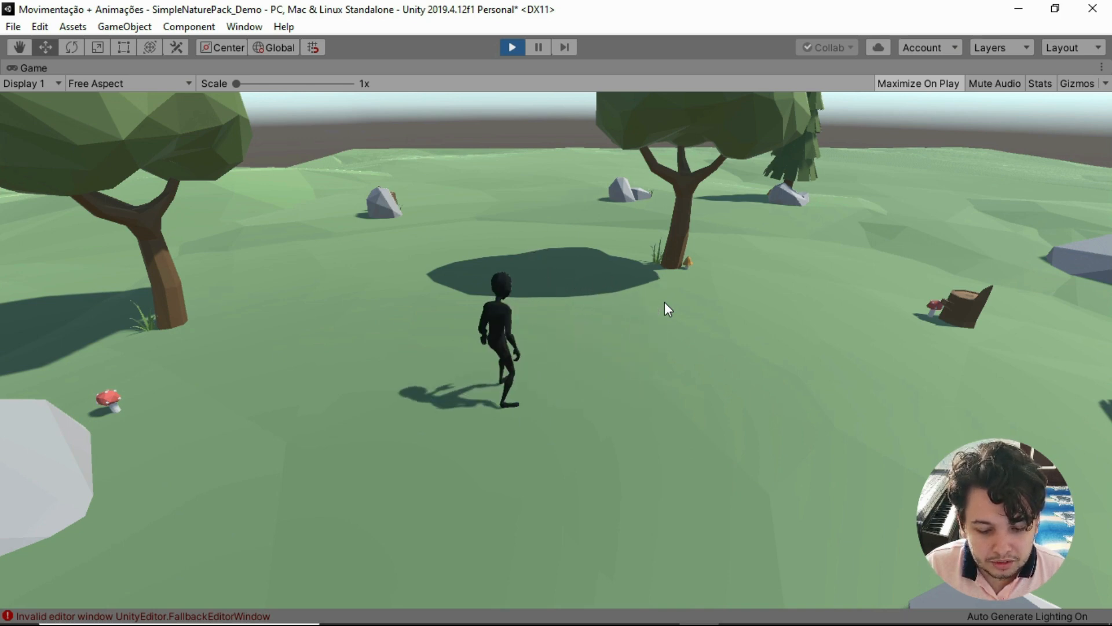
key(s)
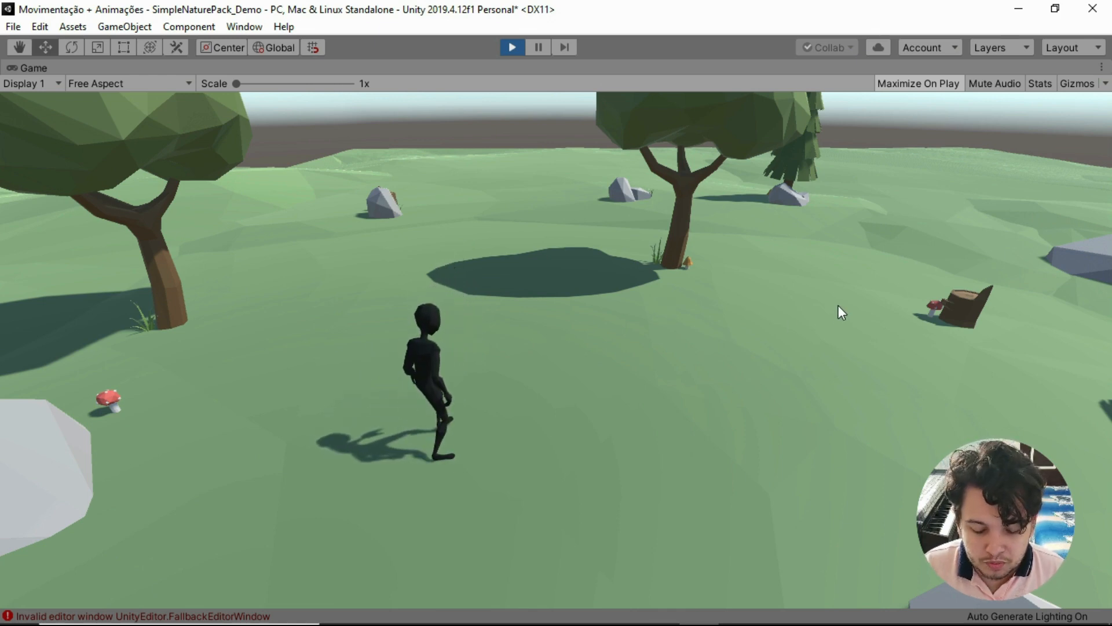
key(w)
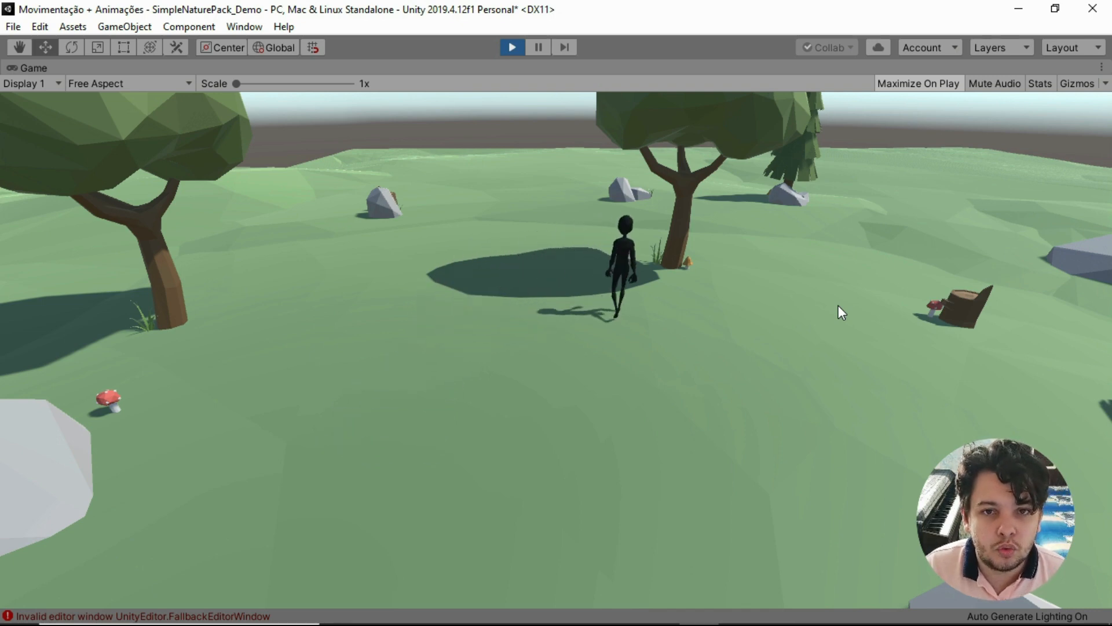
key(s)
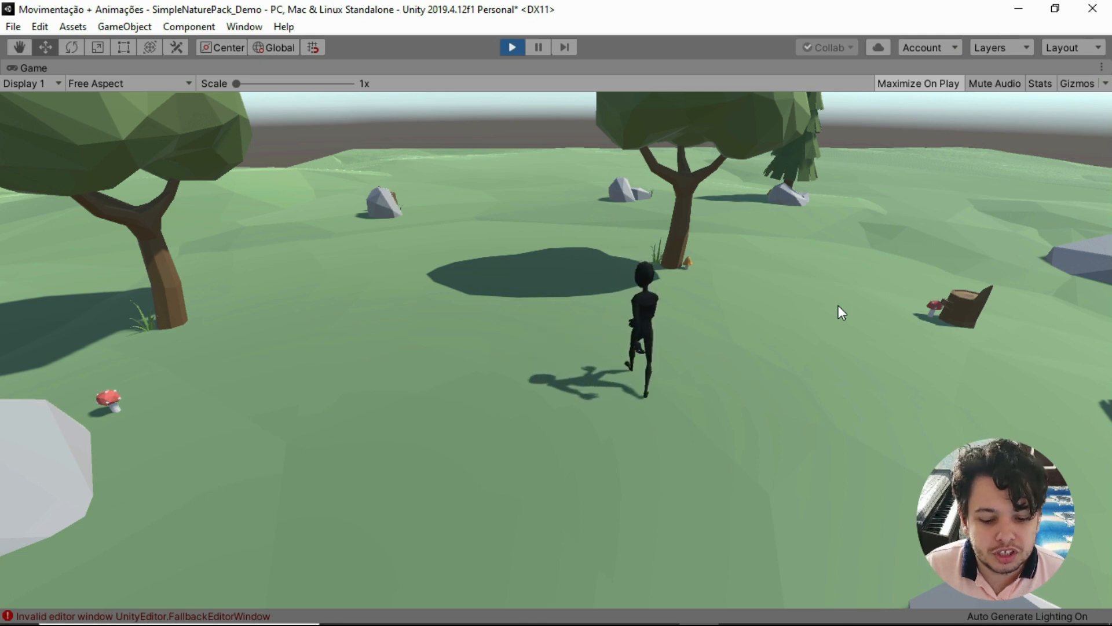
key(w)
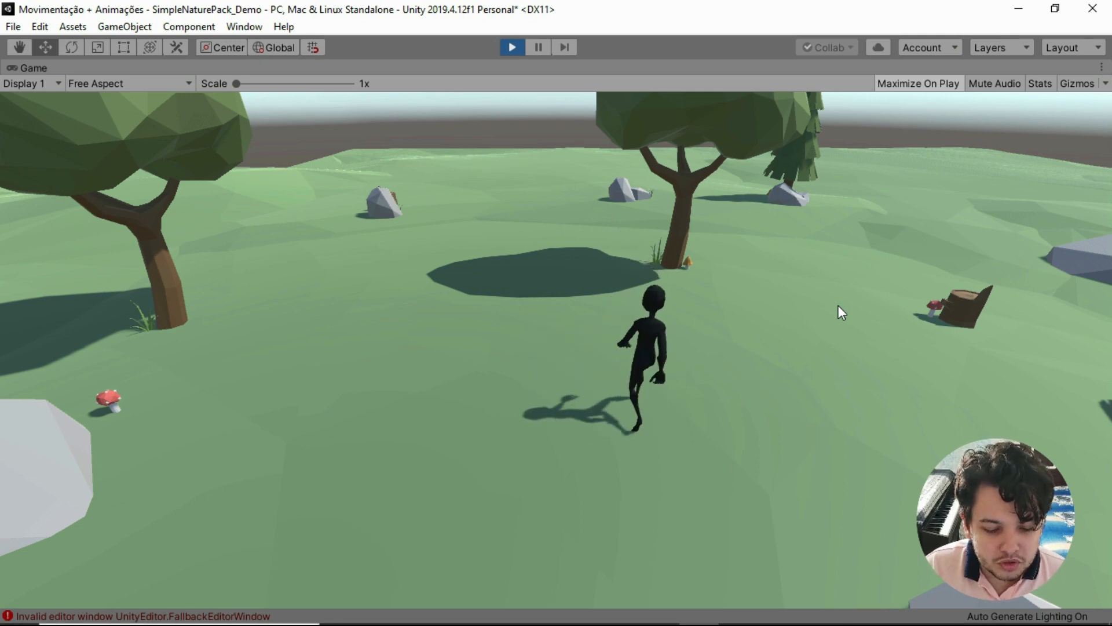
key(s)
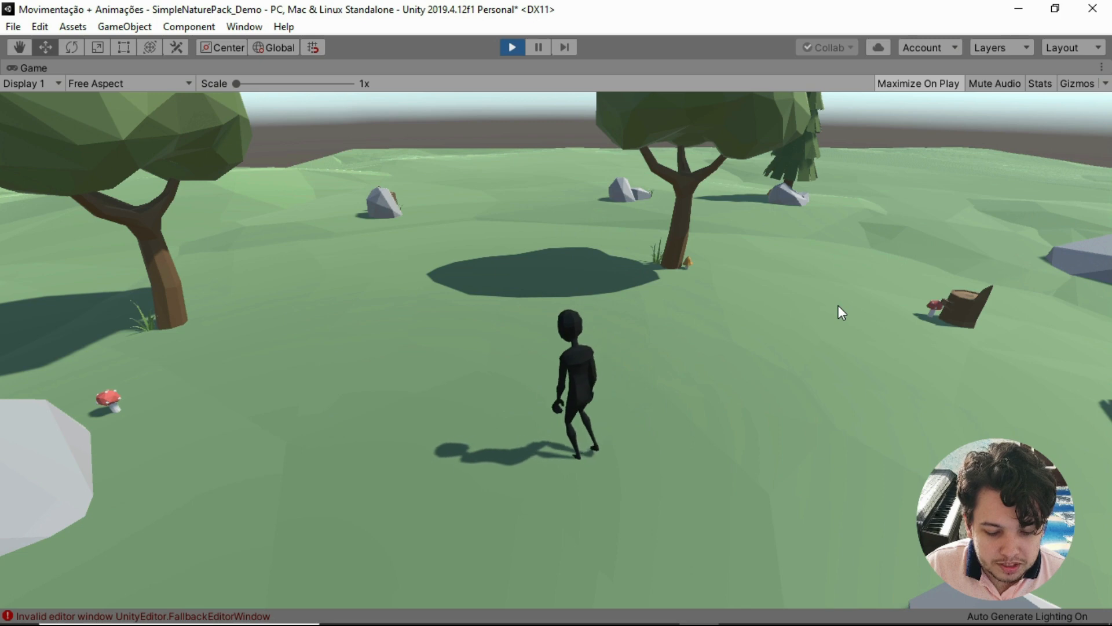
key(s)
key(w)
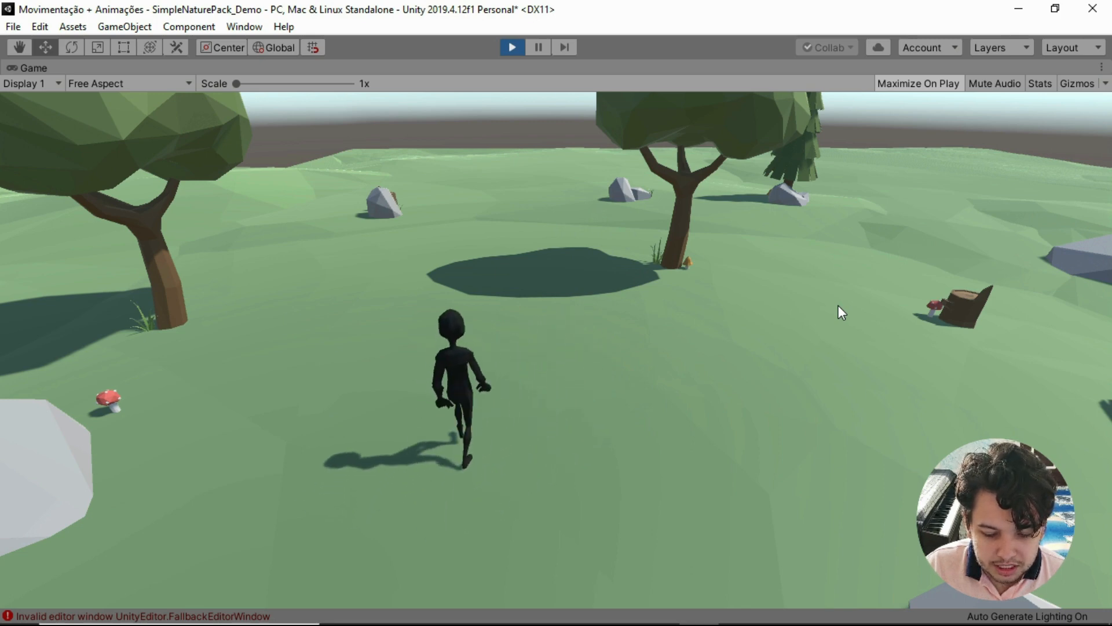
key(s)
key(d)
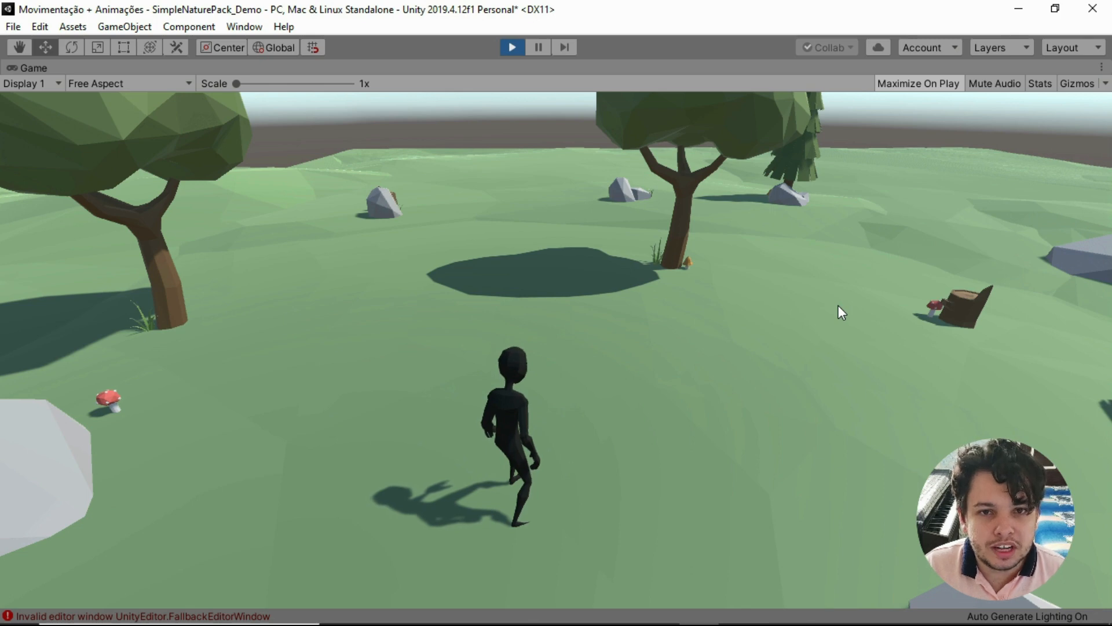
key(w)
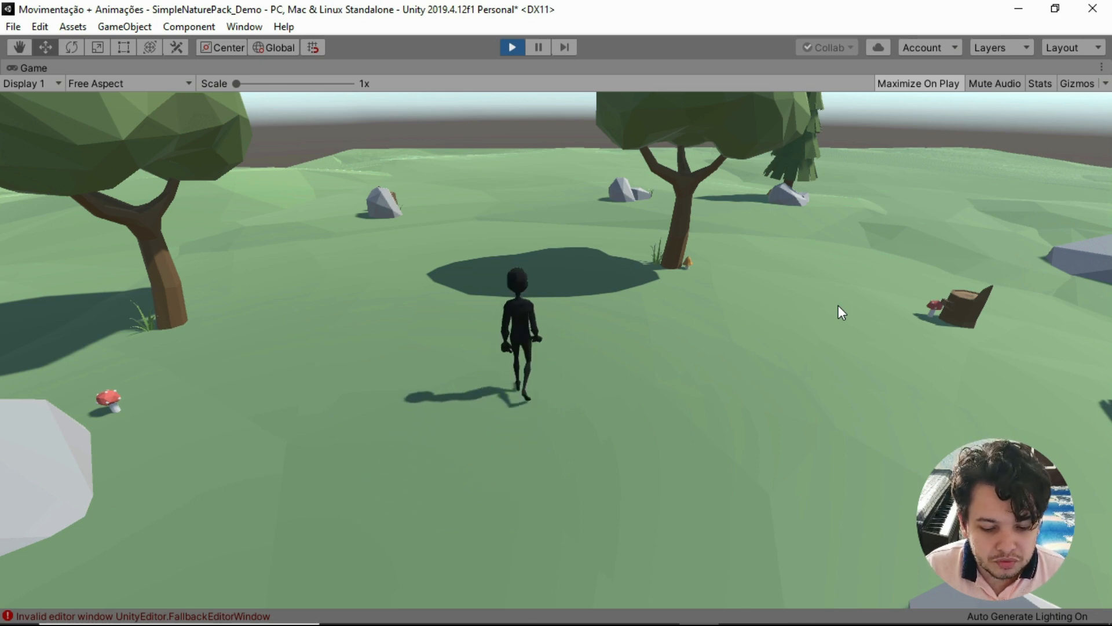
key(s)
key(a)
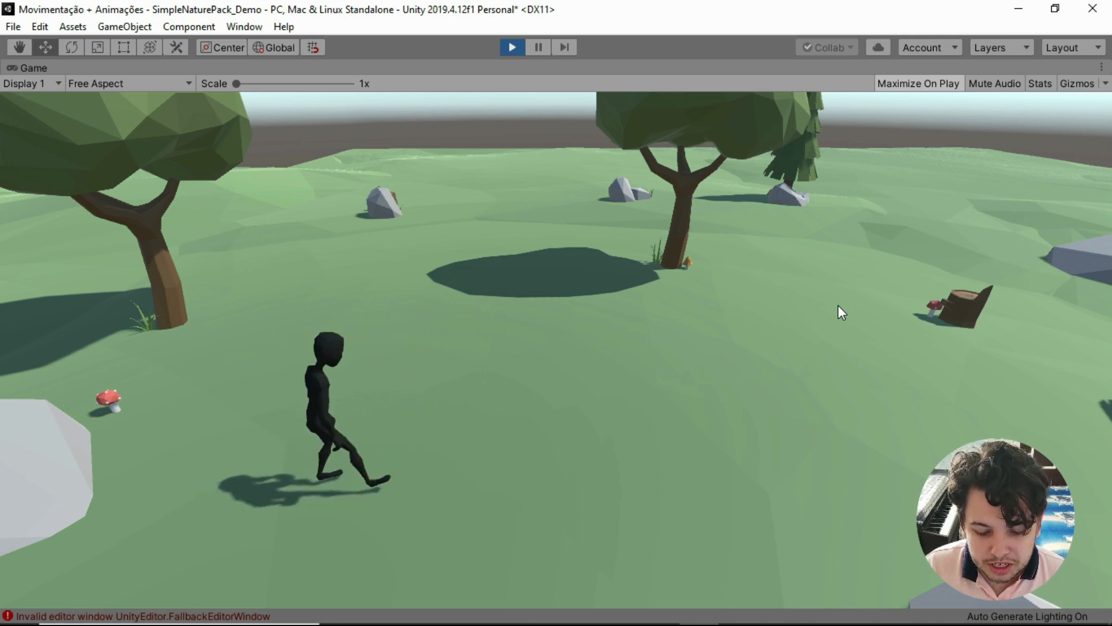
key(d)
key(w)
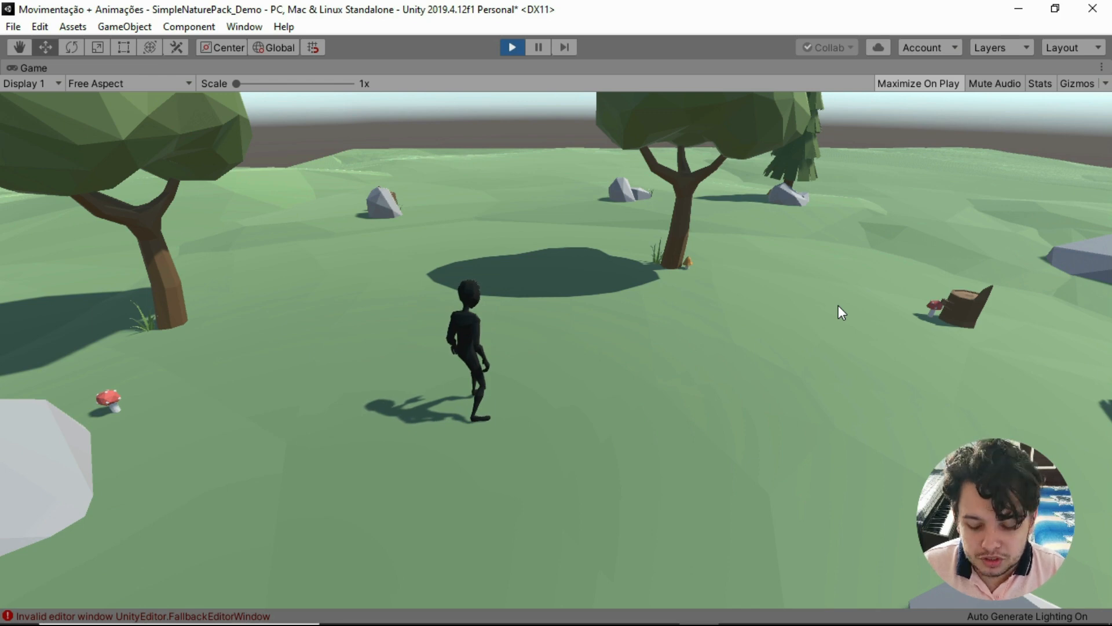
key(w)
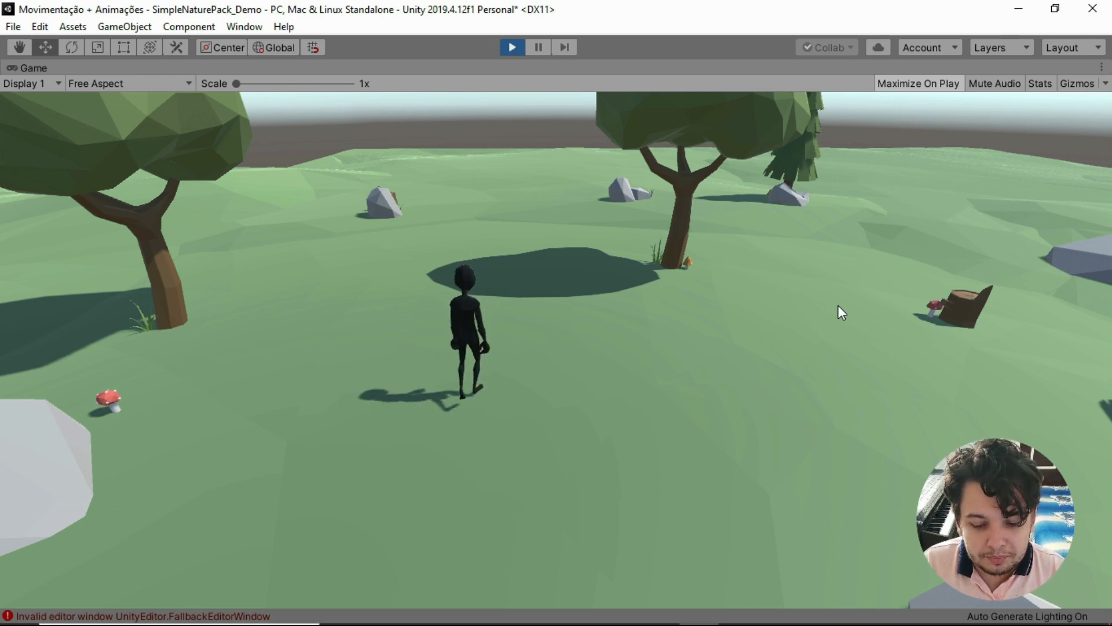
key(d)
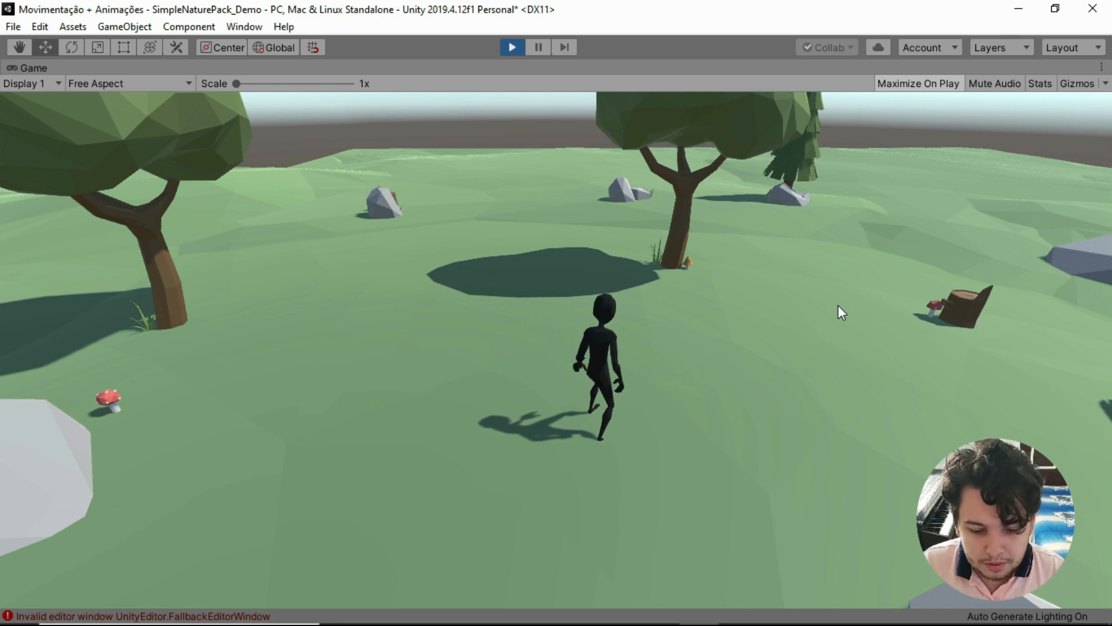
key(w)
key(a)
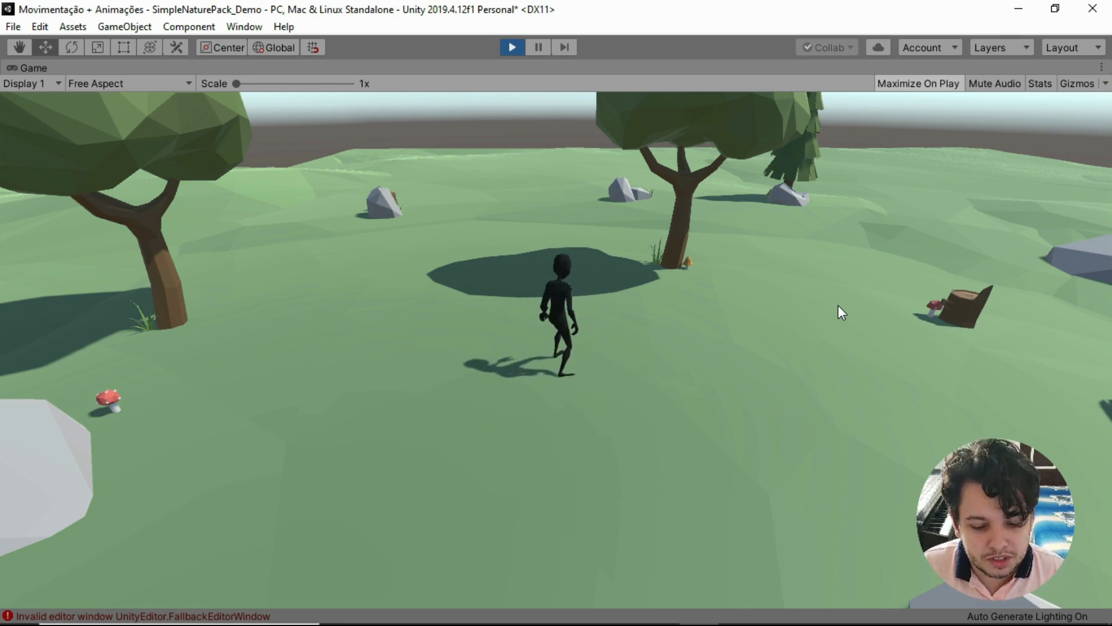
key(a)
key(w)
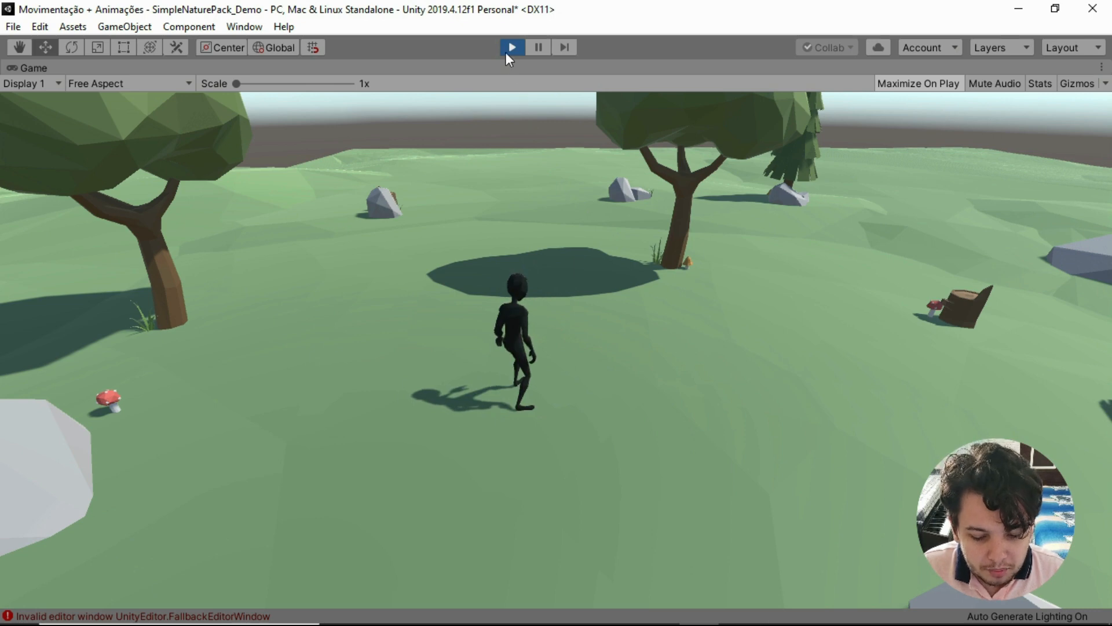
key(s)
key(d)
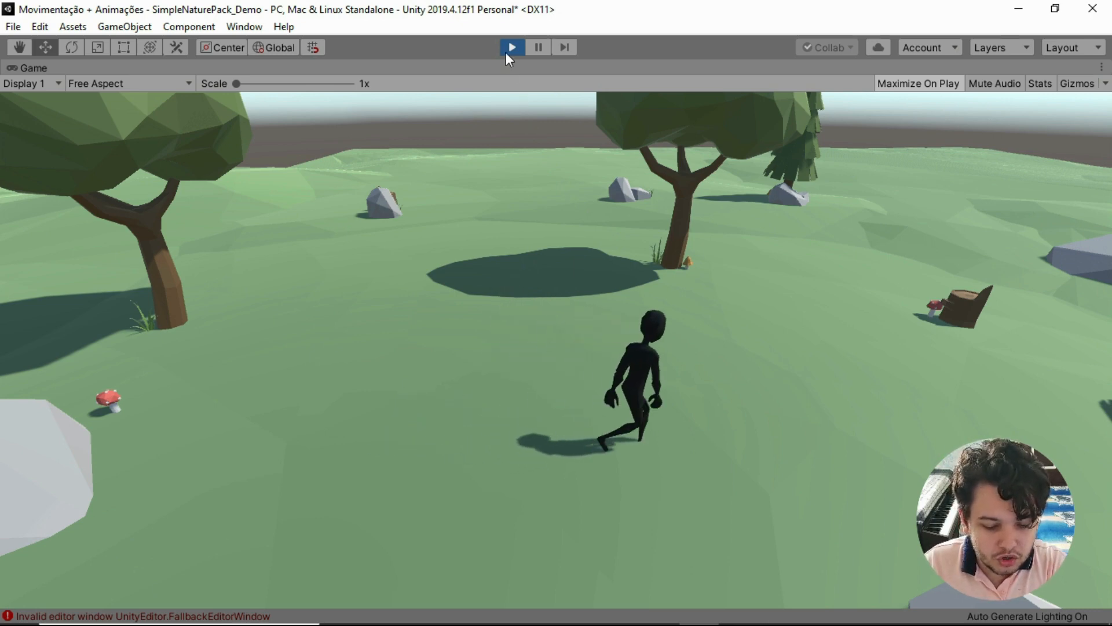
key(a)
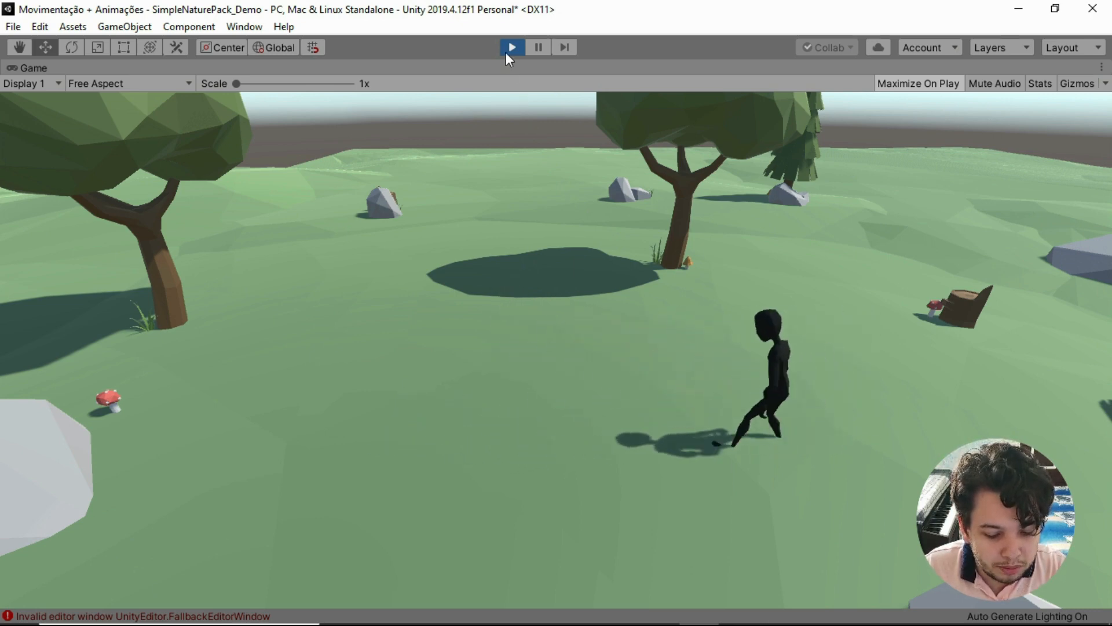
key(w)
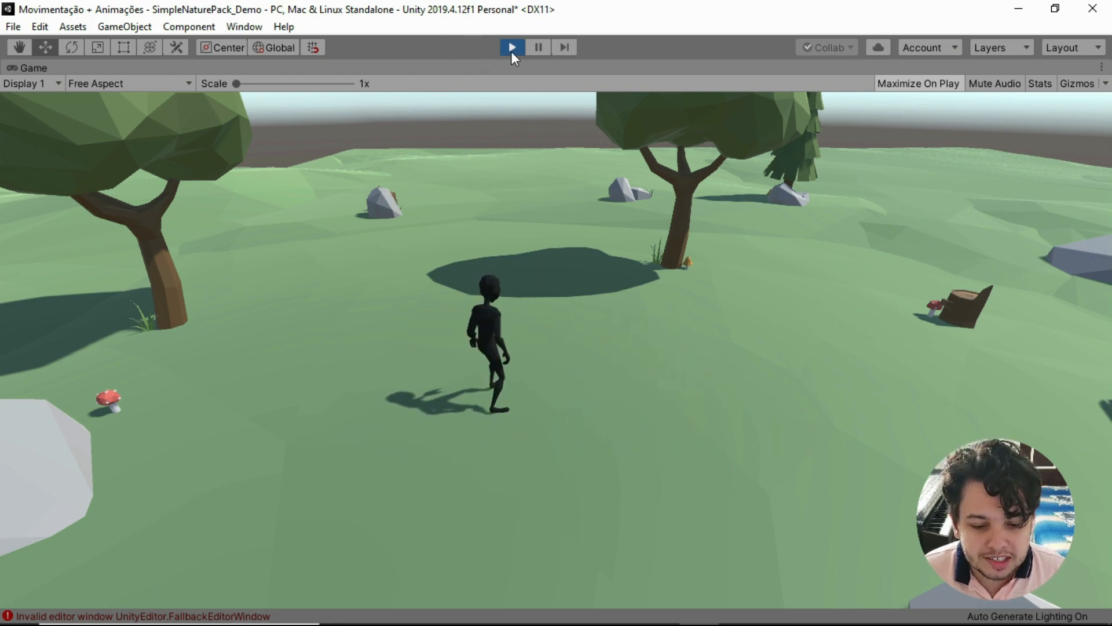
click(512, 49)
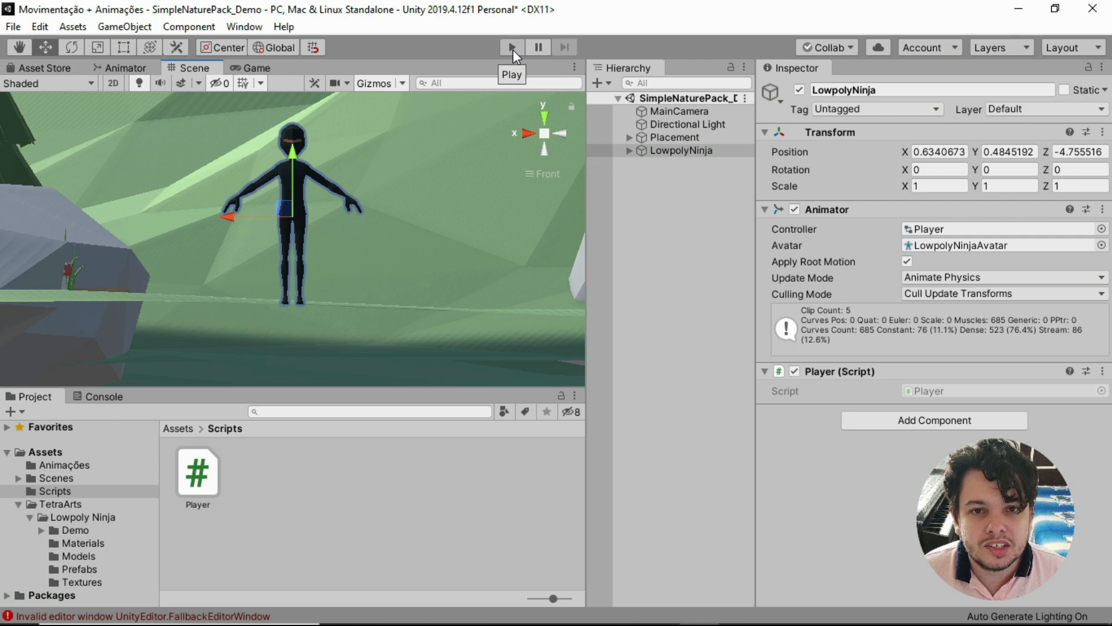
- Add a Rigidbody component to LowpolyNinja and freeze its rotation on the X, Y and Z axes
click(896, 422)
click(898, 419)
scroll(913, 440, down, 1)
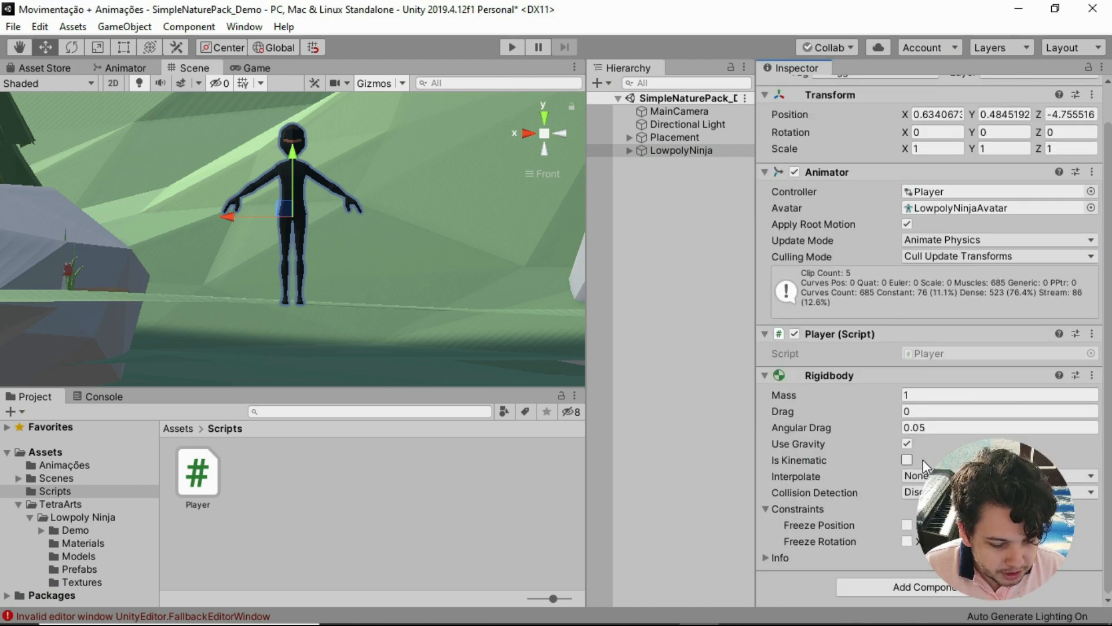
click(907, 541)
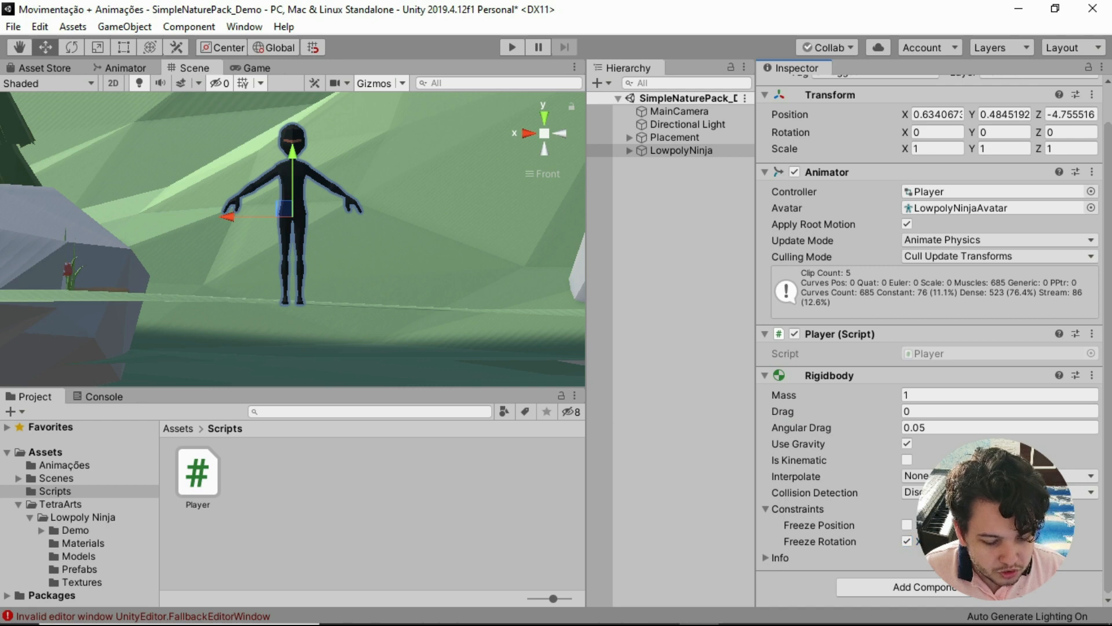
- Add a 3D Capsule Collider component to the LowpolyNinja object
click(927, 590)
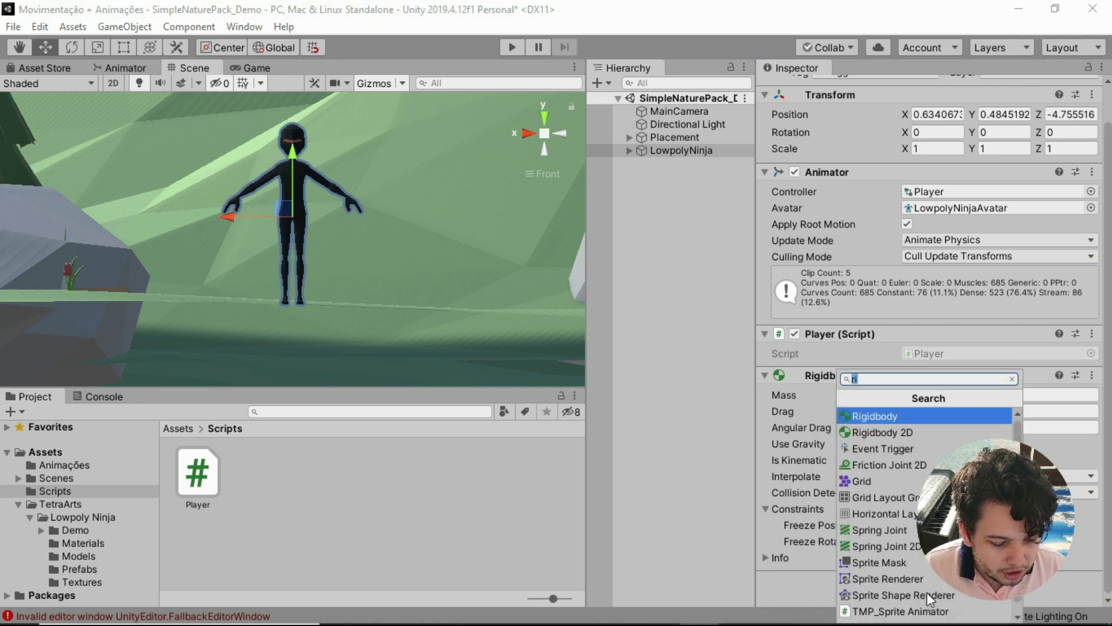
text(cap)
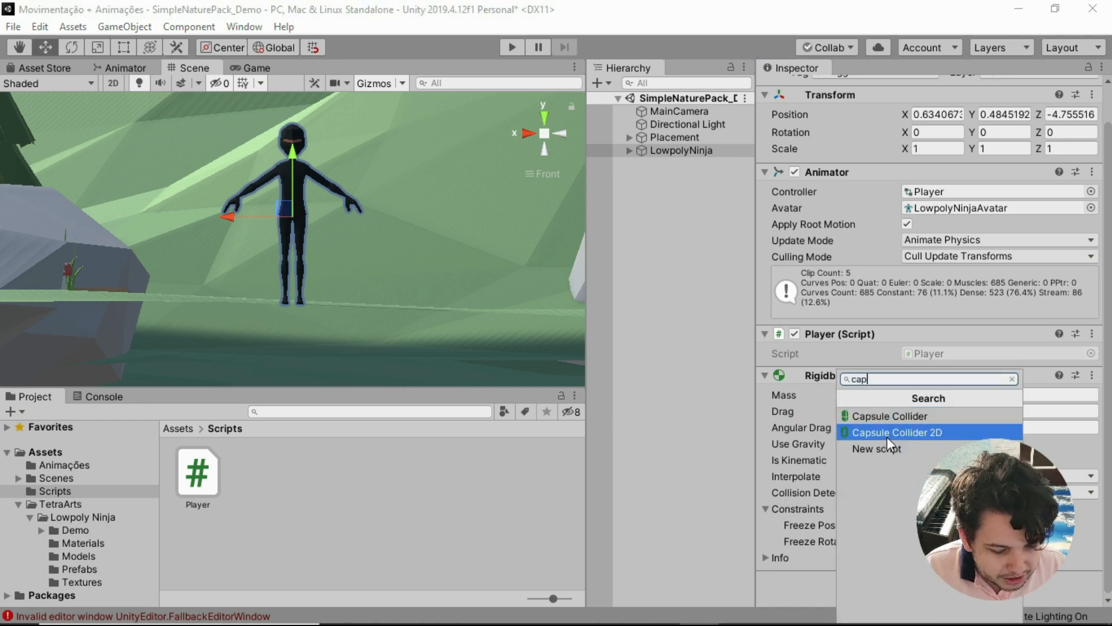
click(892, 416)
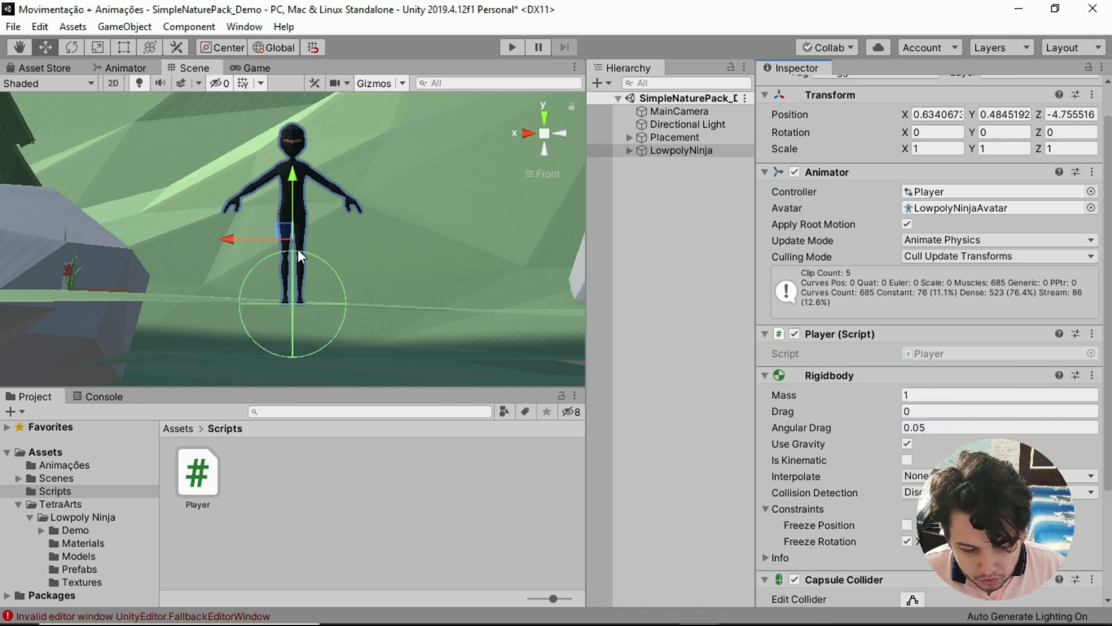
- Edit the Capsule Collider's shape in the scene so it spans the ninja from head to feet and narrows around the torso
scroll(933, 442, down, 5)
click(912, 455)
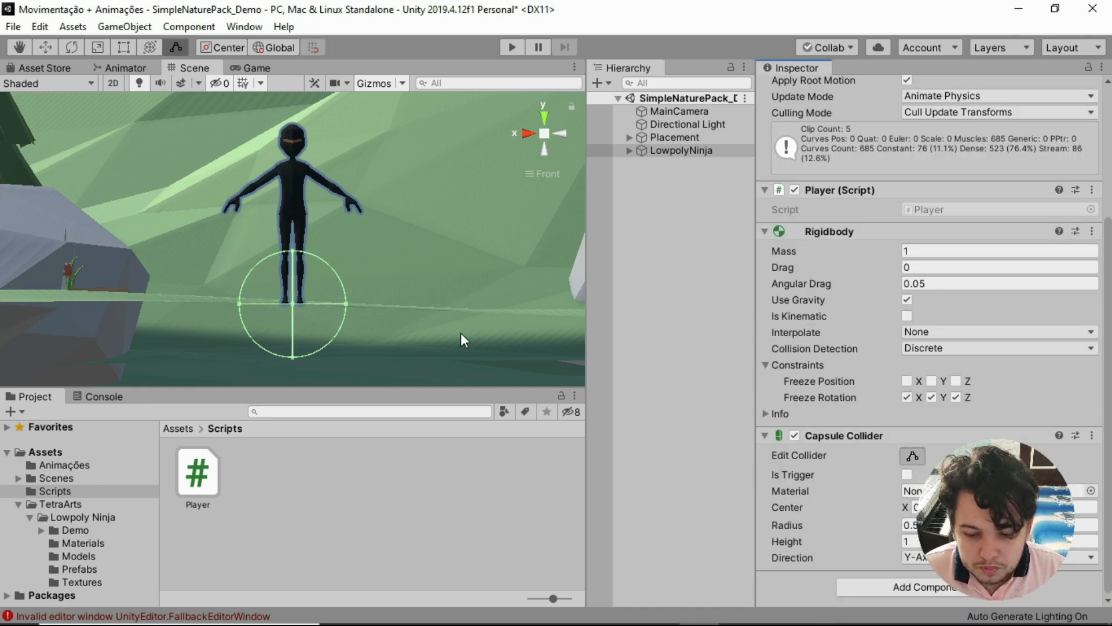
drag(292, 253, 293, 125)
drag(292, 358, 290, 307)
drag(240, 218, 275, 217)
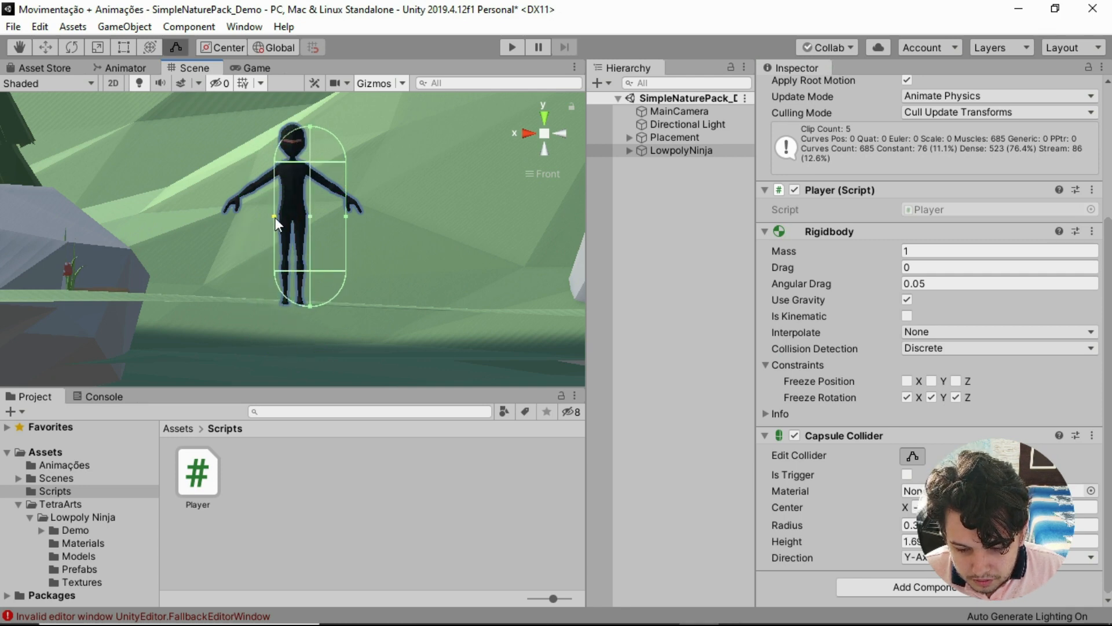
drag(346, 219, 313, 221)
- Run the scene and walk the ninja sideways and backward to test it with the Rigidbody and Capsule Collider
click(510, 47)
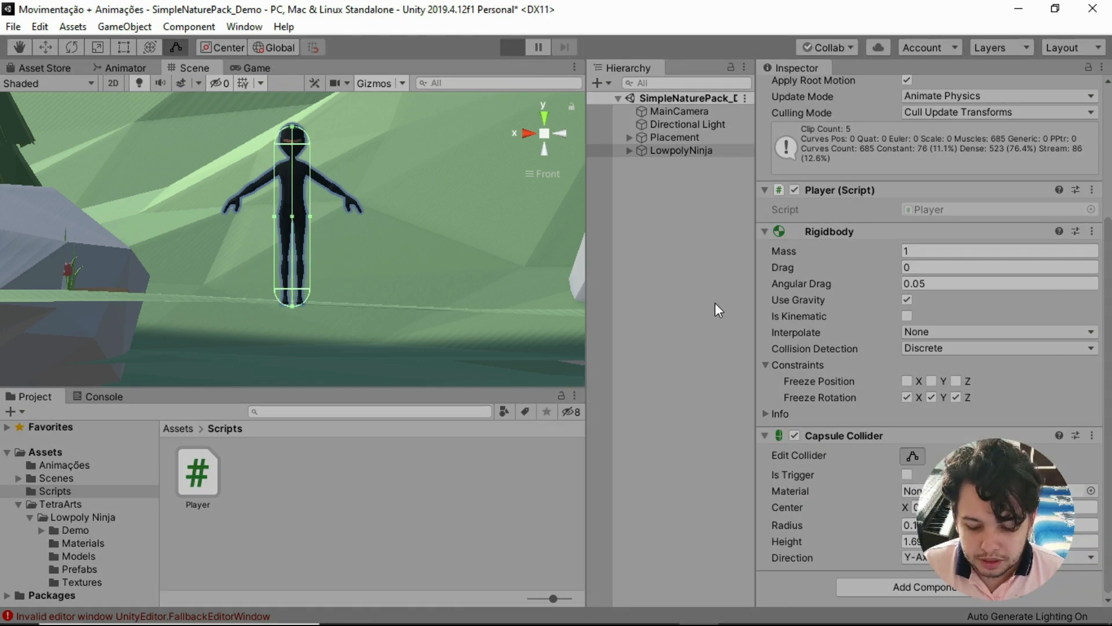
key(d)
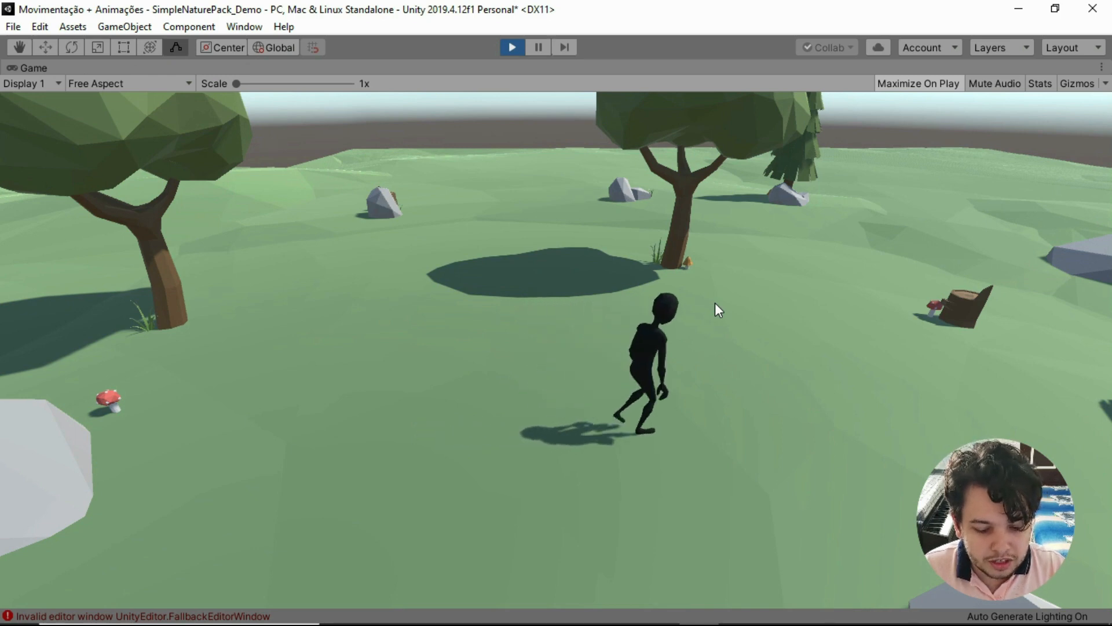
key(a)
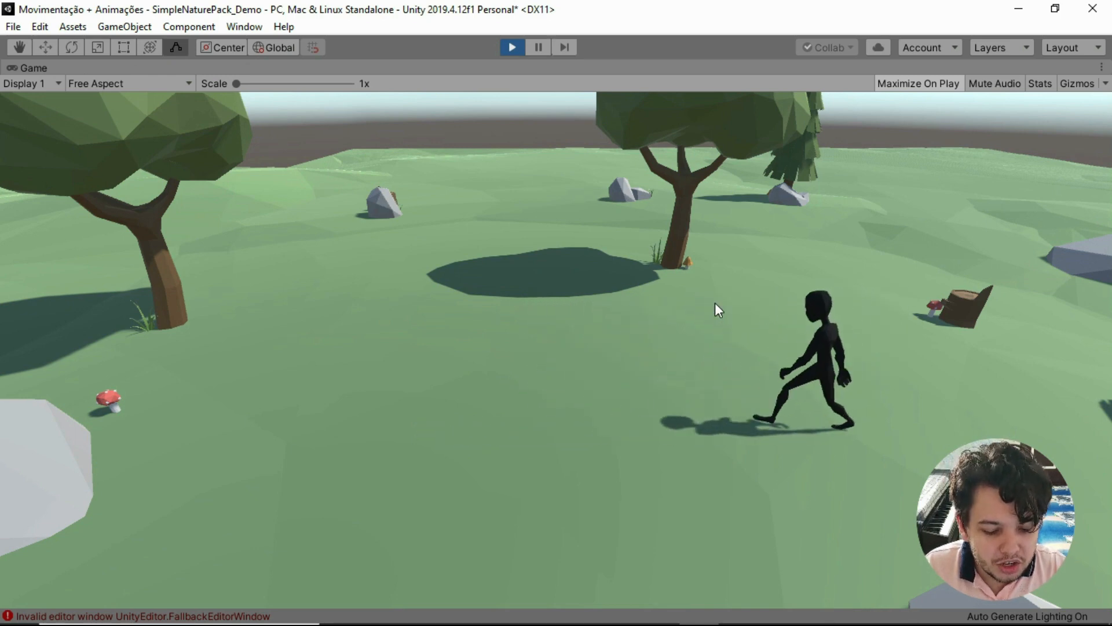
key(s)
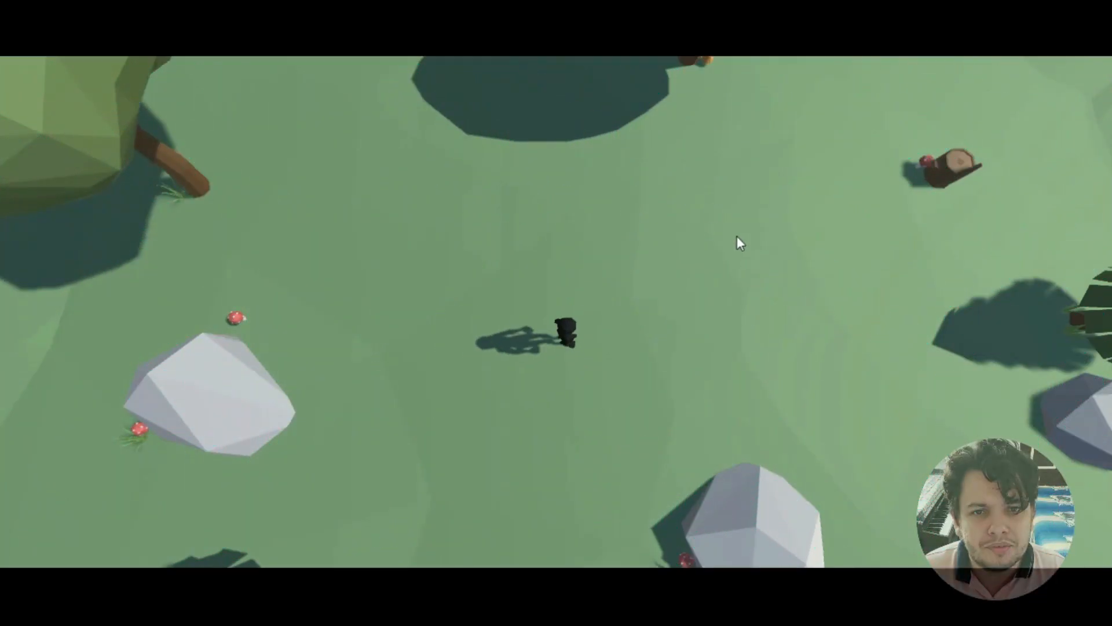
- Test the ninja's walking in all directions and its turning toward the pointer under the top-down camera, and exit Play mode
mouse_move(737, 236)
mouse_down()
mouse_move(588, 162)
mouse_move(436, 146)
mouse_move(328, 198)
mouse_move(325, 289)
mouse_move(390, 390)
mouse_move(551, 442)
mouse_move(728, 348)
mouse_move(688, 215)
mouse_move(819, 217)
mouse_move(774, 415)
mouse_move(856, 226)
mouse_move(745, 137)
mouse_move(832, 149)
mouse_move(884, 230)
mouse_up()
key(a)
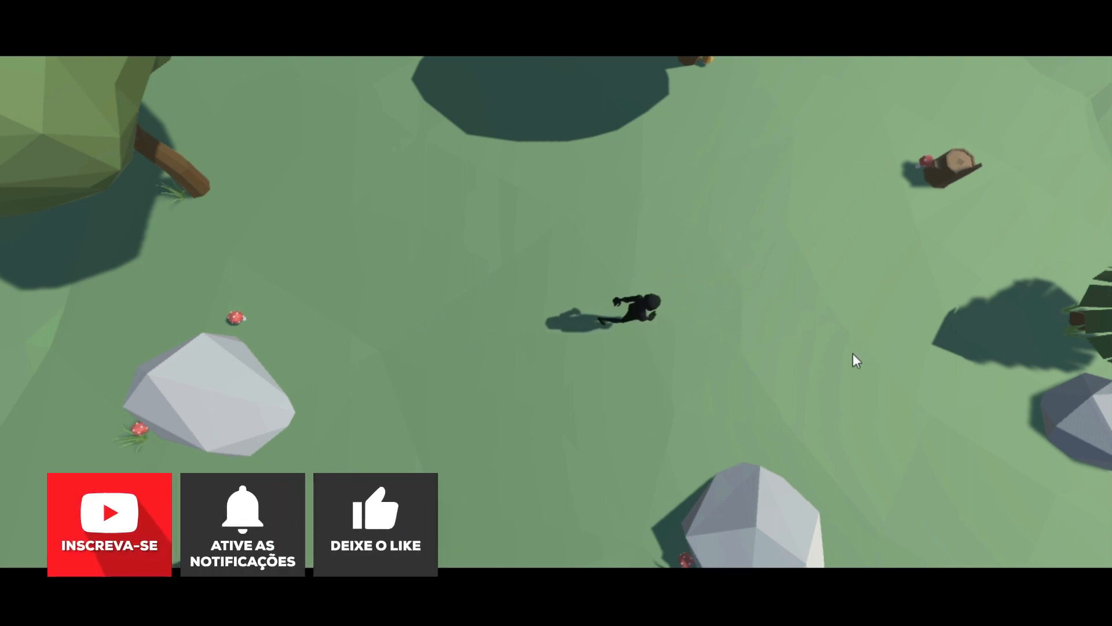
key(w)
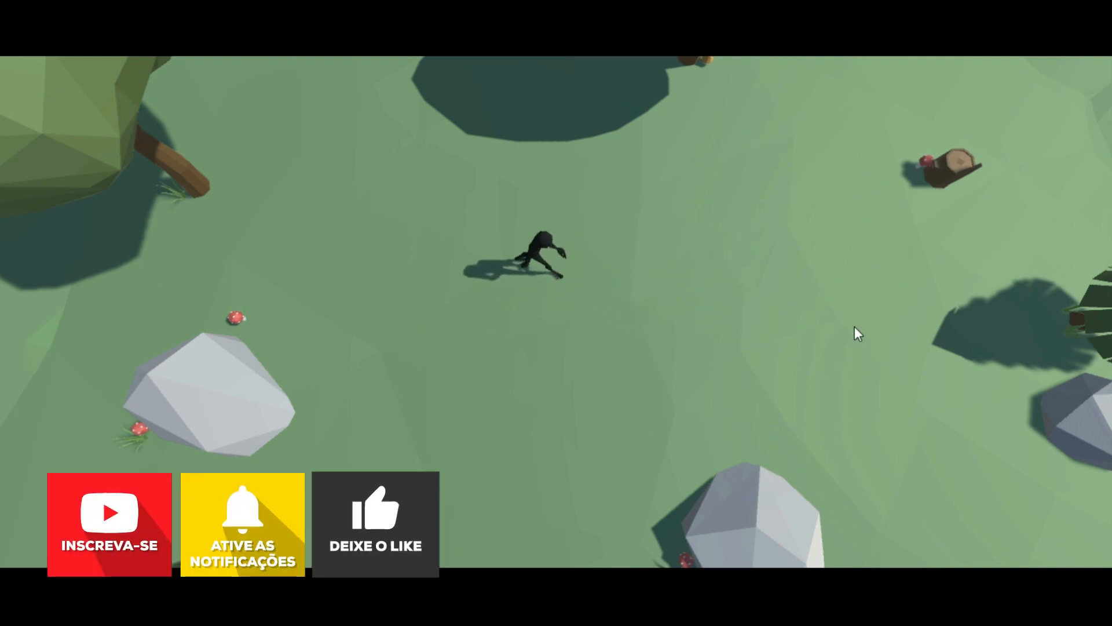
key(s)
key(d)
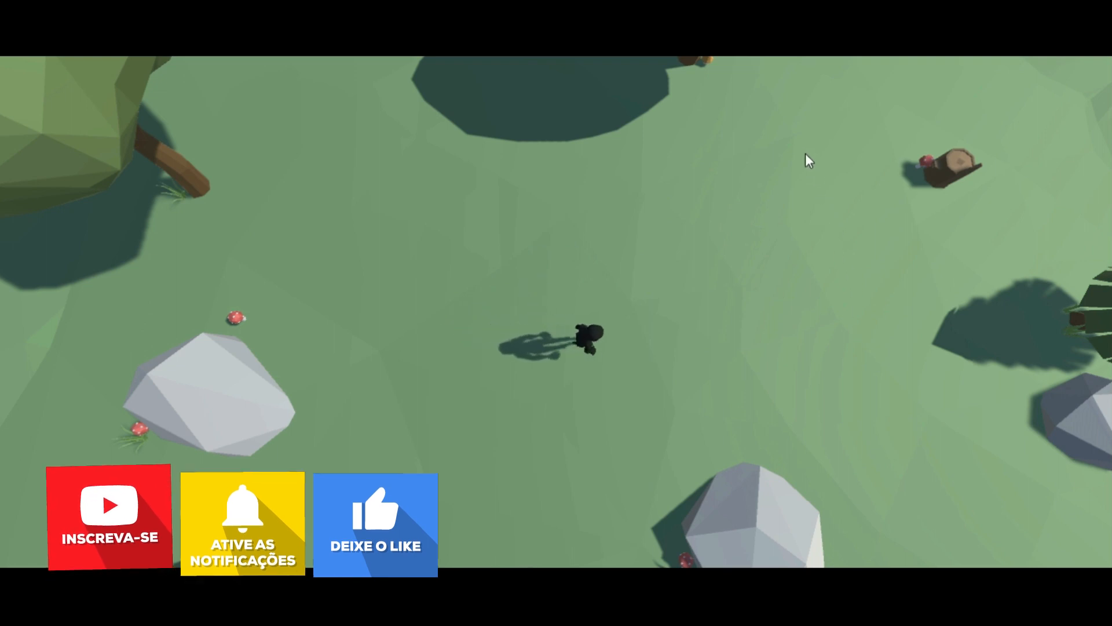
key(w)
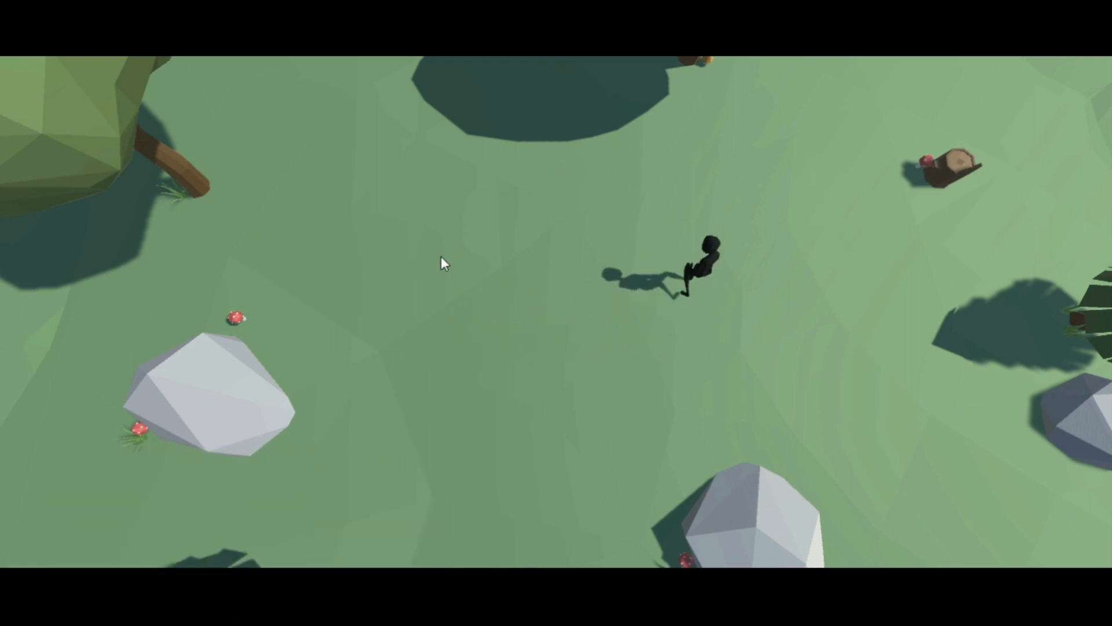
key(s)
key(a)
key(w)
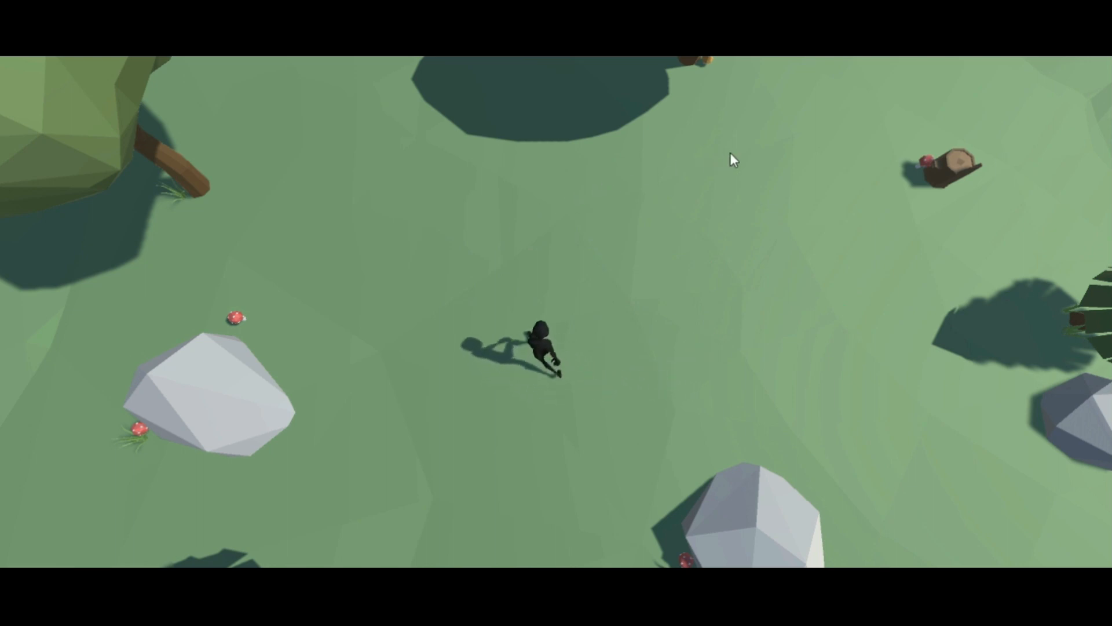
key(d)
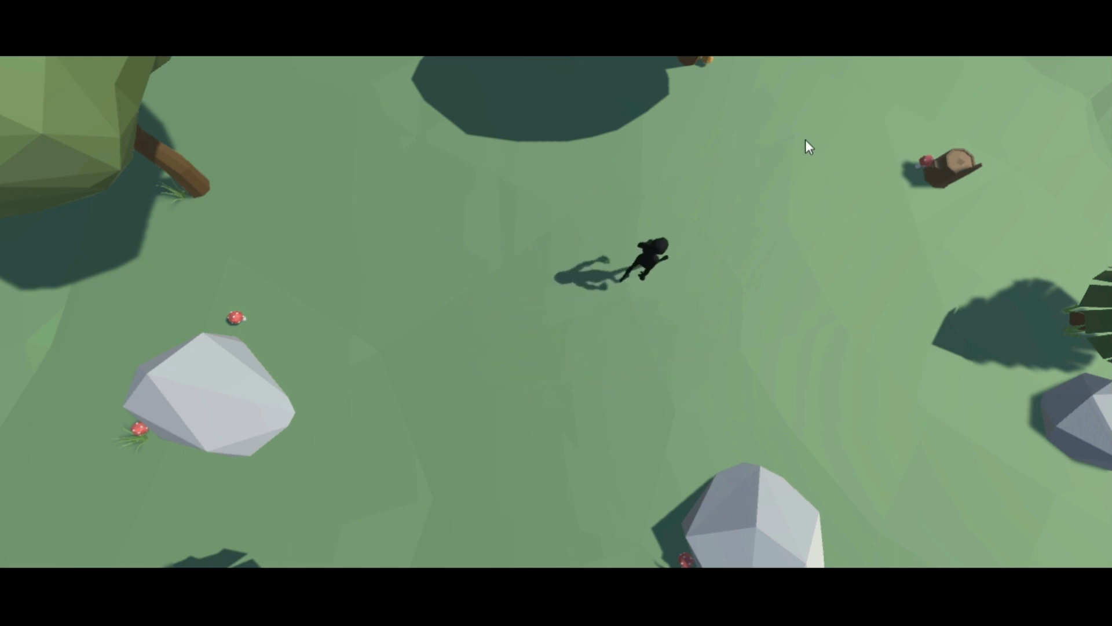
key(a)
key(s)
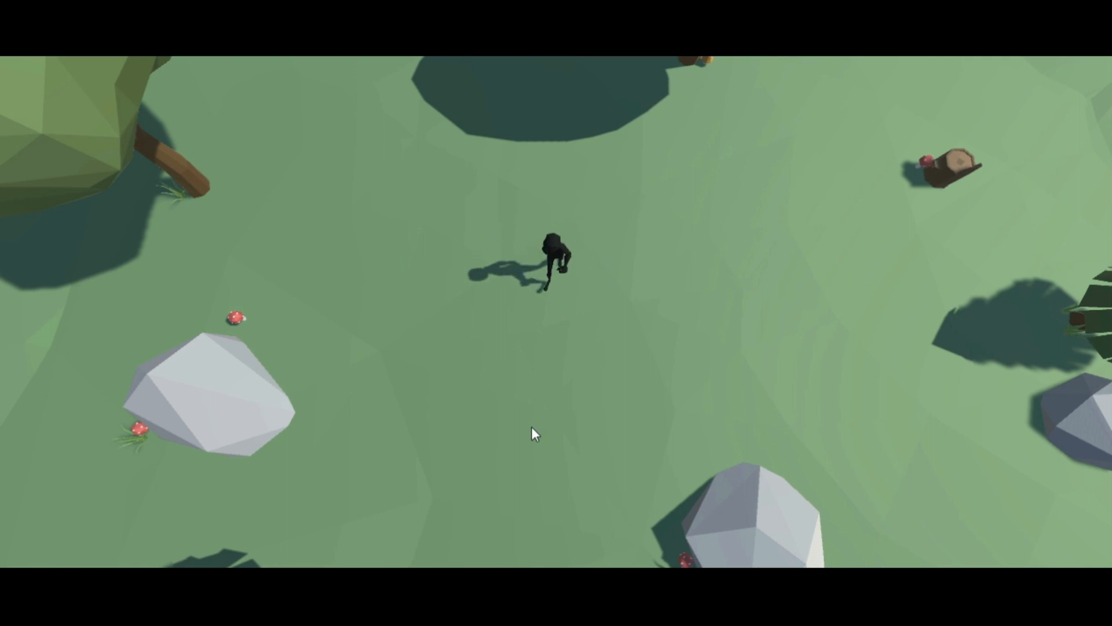
key(w)
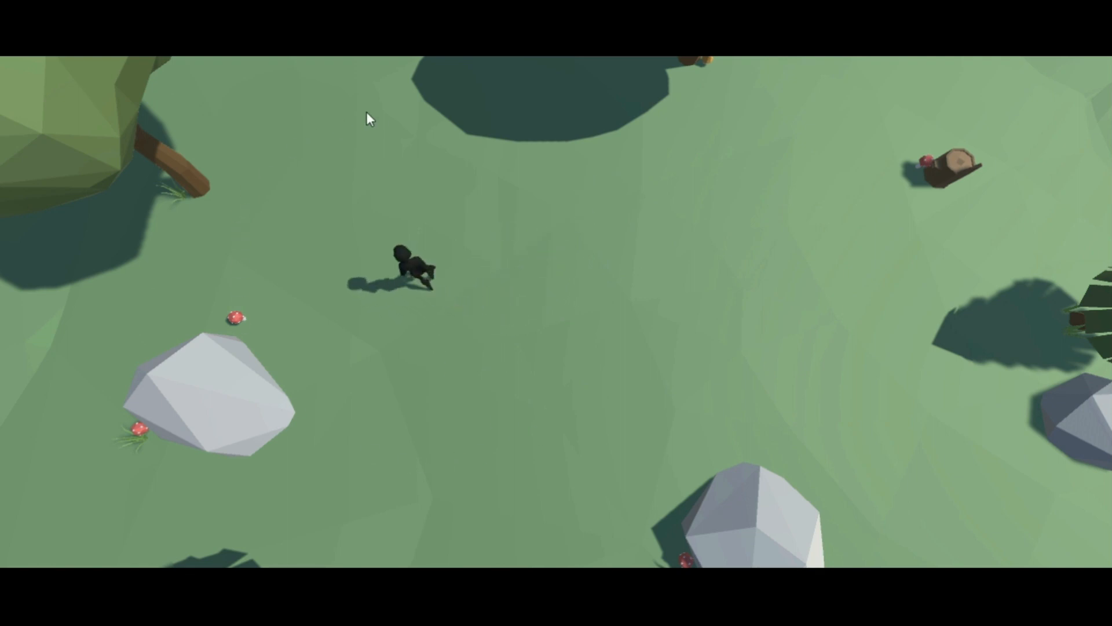
key(ctrl+p)
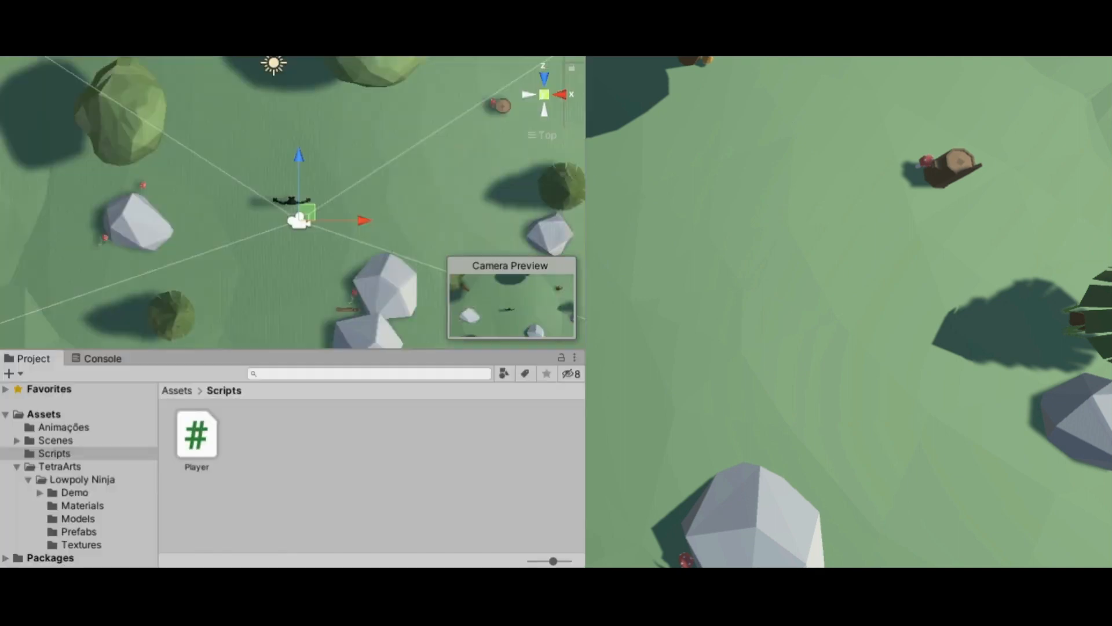